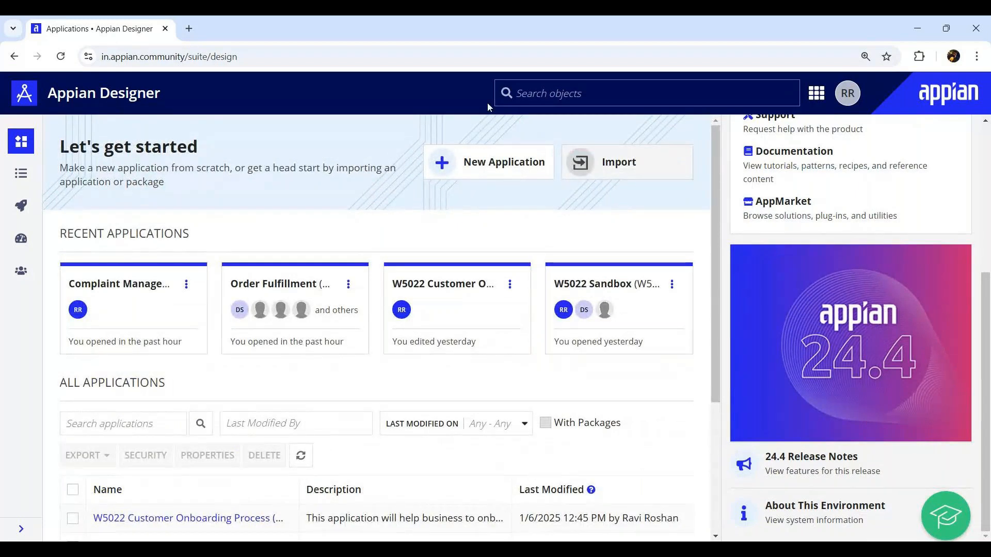
Step: Start a new application and name it New Account Open Process
{"action": "left_click", "coordinate": [500, 163]}
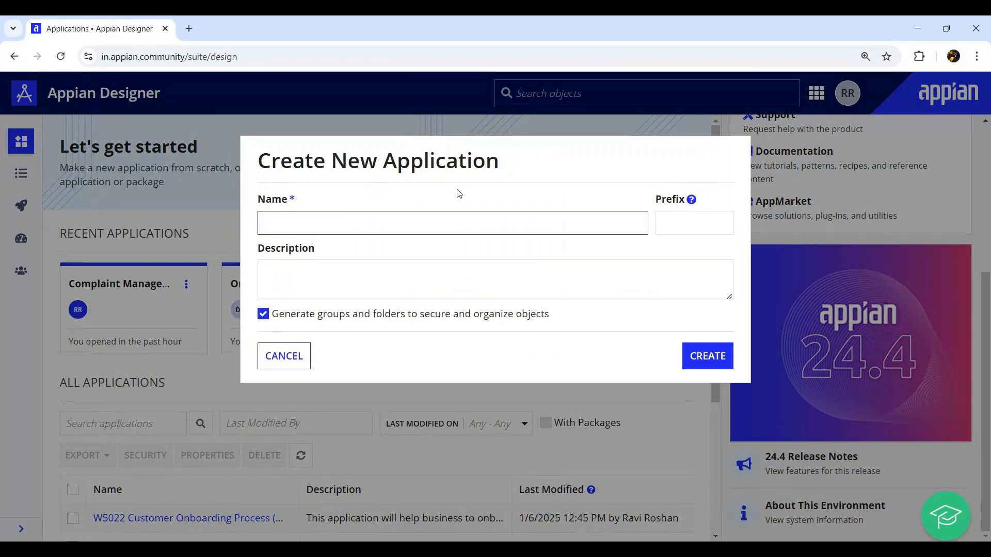
{"action": "type", "text": "New Account Ope"}
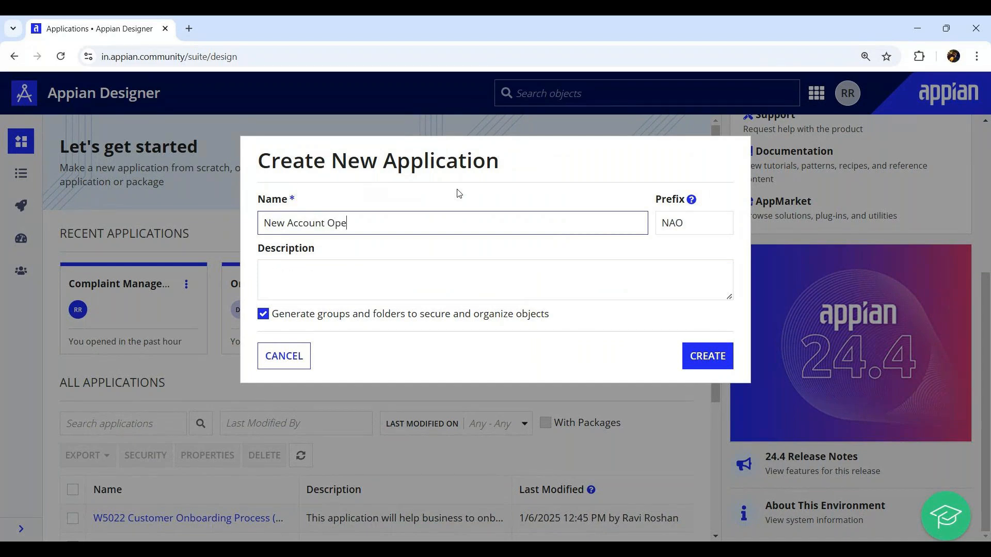
{"action": "type", "text": "n"}
{"action": "key", "text": "Tab"}
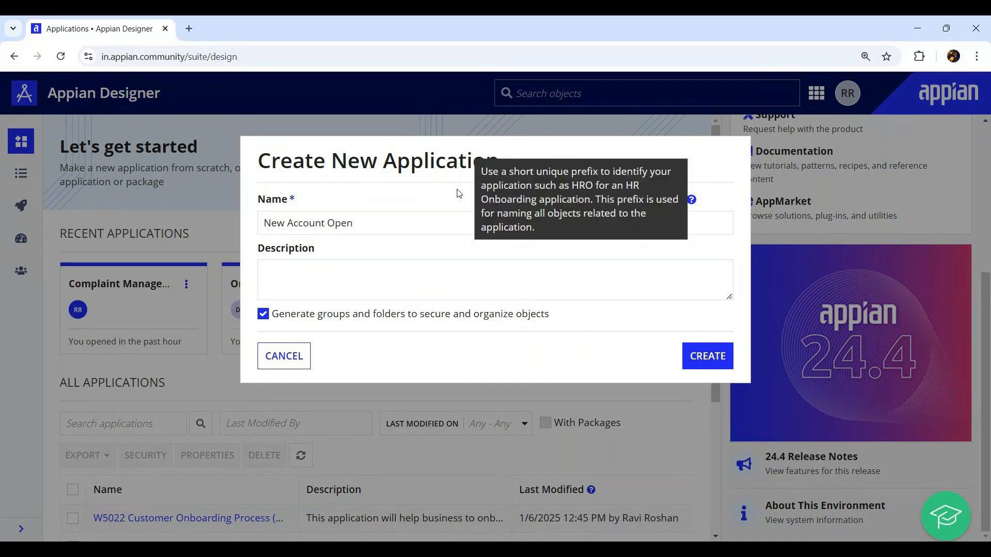
{"action": "key", "text": "Tab"}
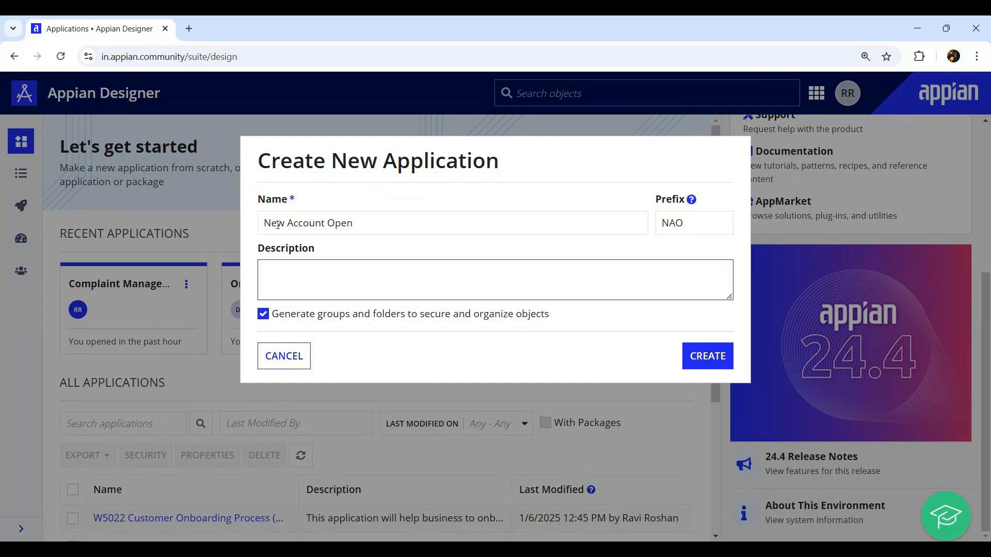
{"action": "left_click", "coordinate": [379, 225]}
{"action": "type", "text": "P"}
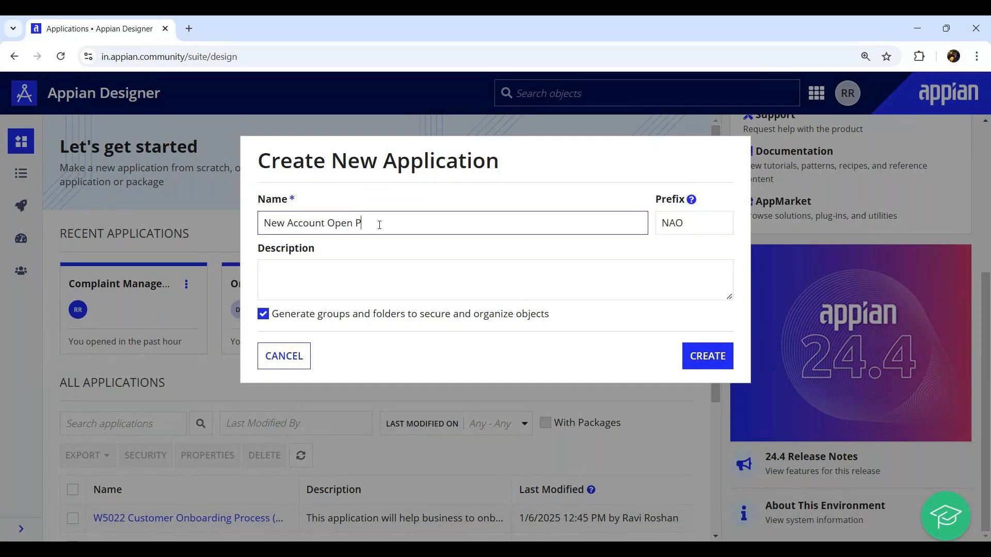
{"action": "type", "text": "rocess"}
Step: Enter the application description "This application will creates accounts for customers"
{"action": "left_click", "coordinate": [382, 281]}
{"action": "type", "text": "This a"}
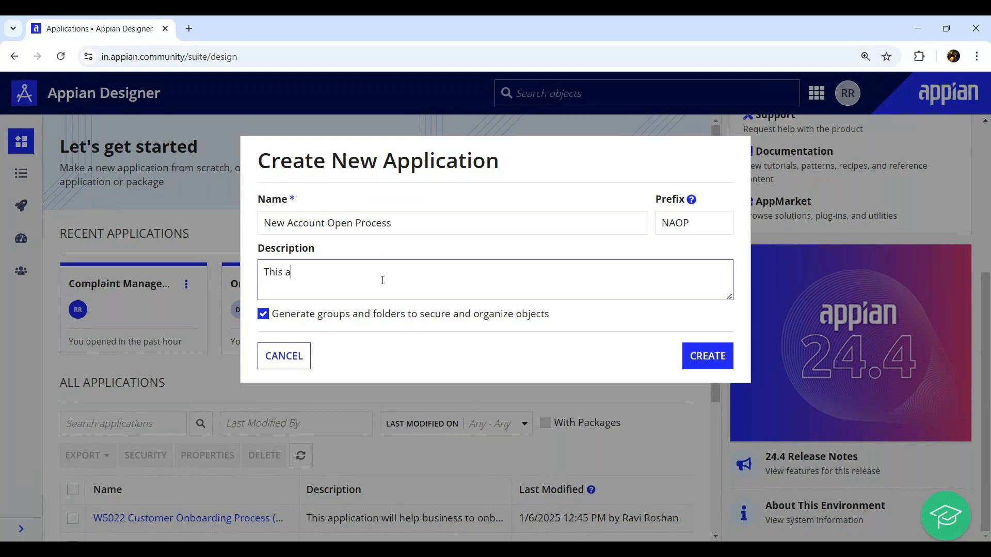
{"action": "type", "text": "pplication will creates accounts fo"}
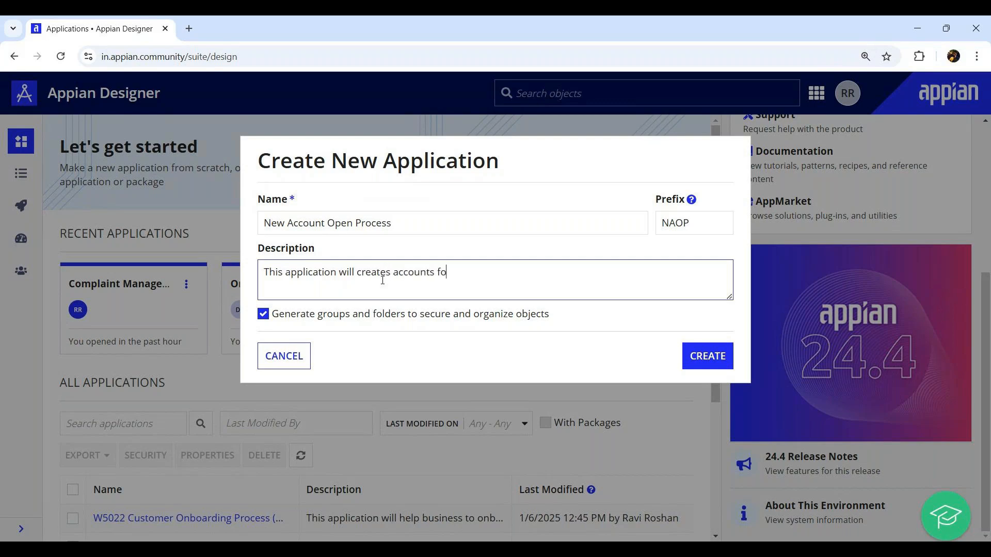
{"action": "type", "text": "r customers"}
{"action": "left_click", "coordinate": [388, 221]}
{"action": "left_click_drag", "start_coordinate": [387, 221], "coordinate": [205, 200]}
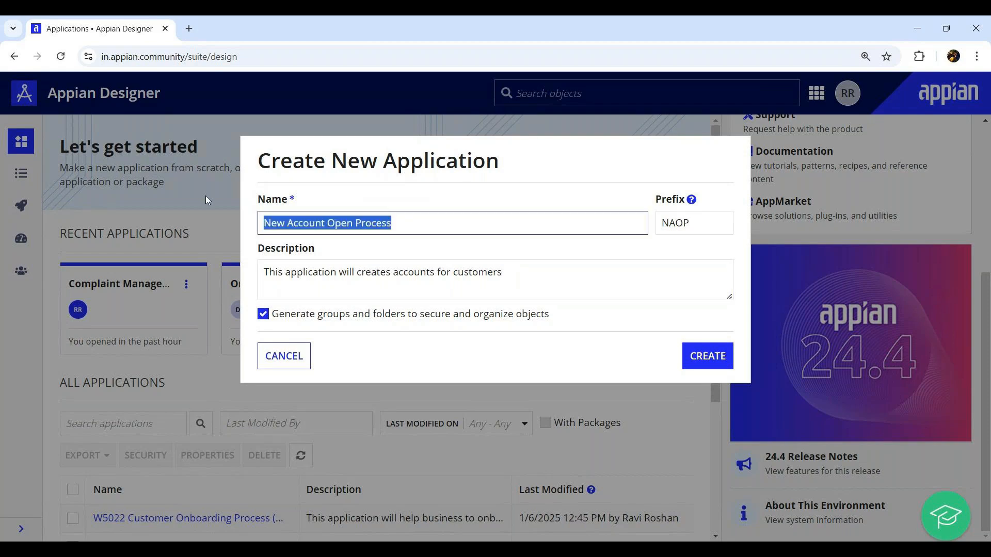
{"action": "left_click", "coordinate": [413, 225]}
{"action": "left_click", "coordinate": [699, 222]}
{"action": "left_click_drag", "start_coordinate": [698, 223], "coordinate": [650, 241]}
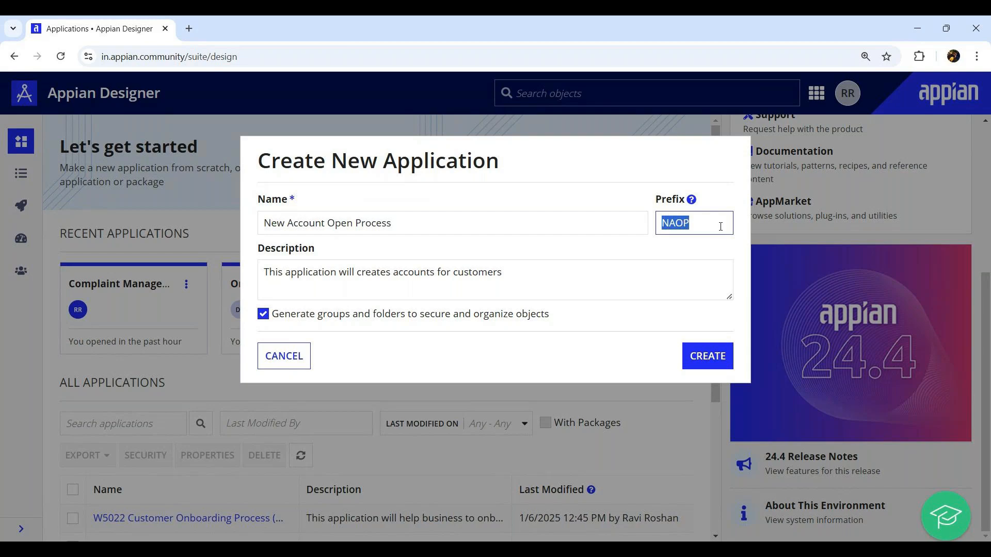
Step: Try W5022 as the application prefix, and undo the change back to NAOP
{"action": "left_click", "coordinate": [720, 227]}
{"action": "double_click", "coordinate": [684, 226]}
{"action": "type", "text": "W5022"}
{"action": "key", "text": "Tab"}
{"action": "left_click_drag", "start_coordinate": [280, 256], "coordinate": [706, 217]}
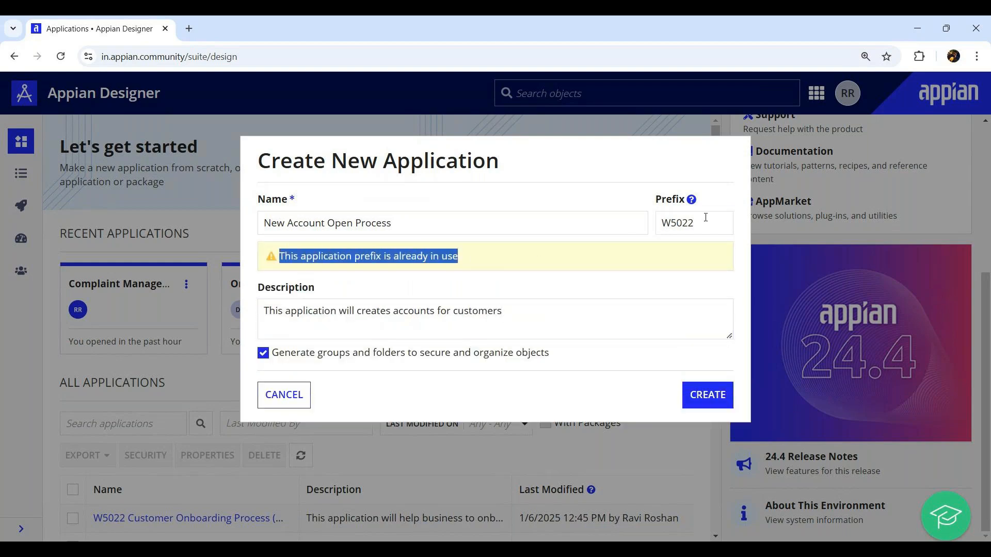
{"action": "left_click", "coordinate": [706, 218]}
{"action": "key", "text": "ctrl+z"}
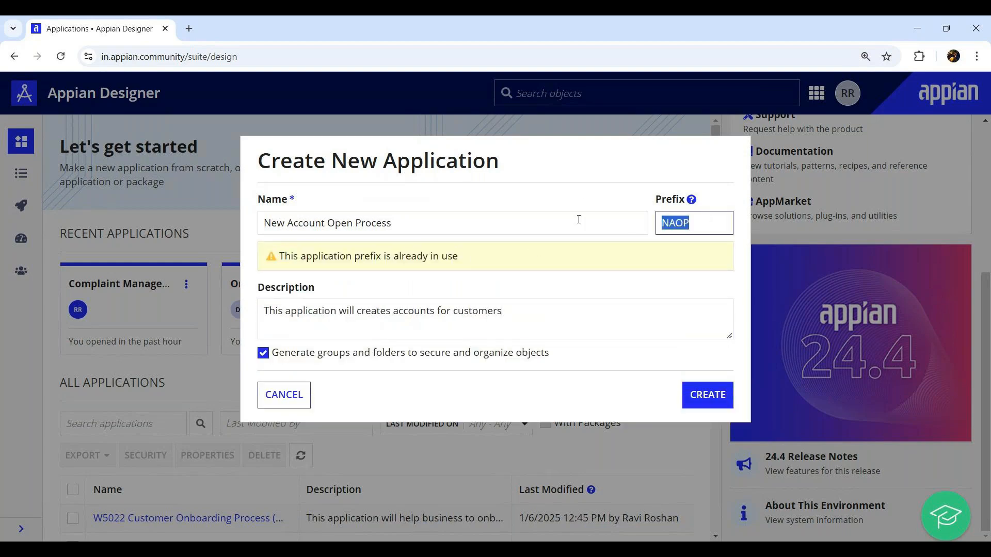
{"action": "left_click", "coordinate": [666, 222]}
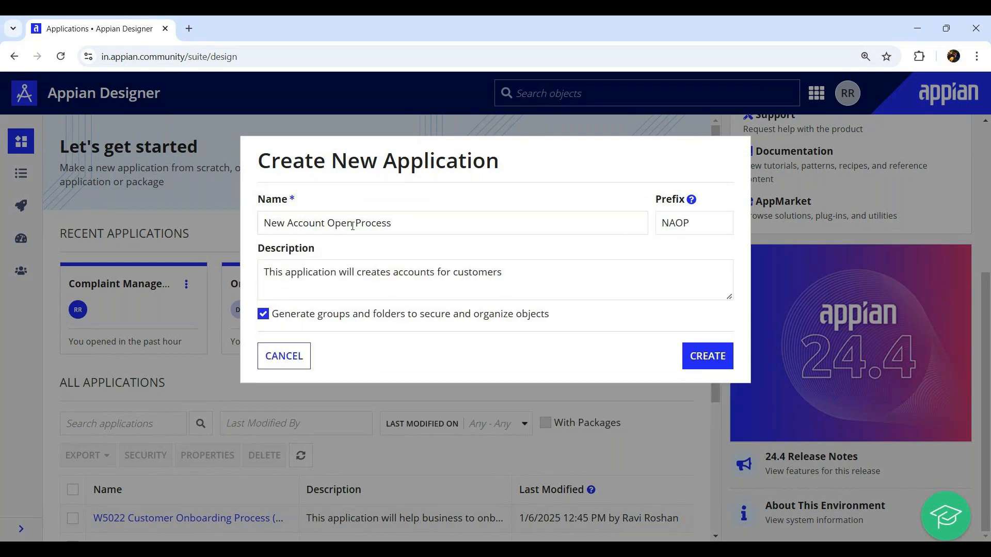
Step: End the description with a period and create the application with generation of groups and folders enabled
{"action": "left_click_drag", "start_coordinate": [414, 225], "coordinate": [235, 228]}
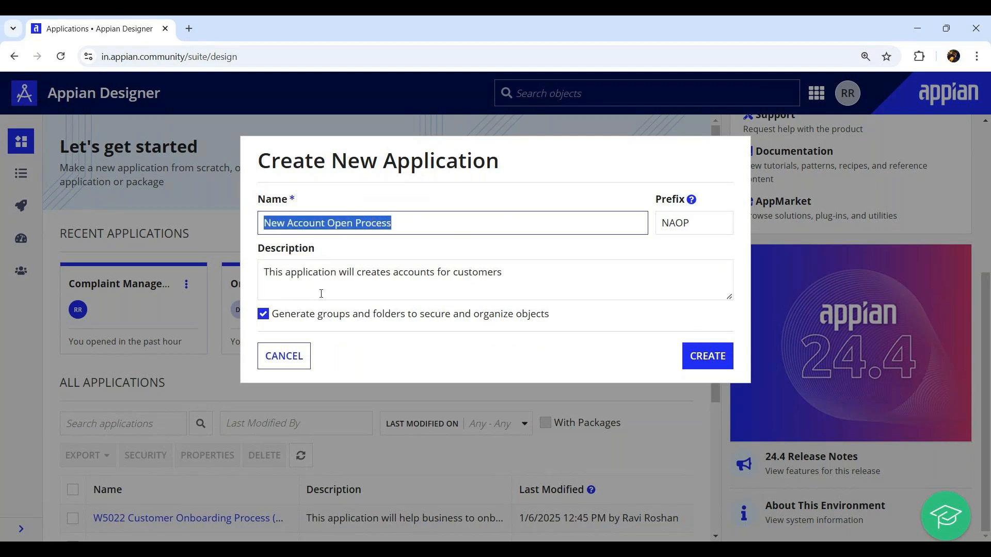
{"action": "left_click", "coordinate": [534, 277]}
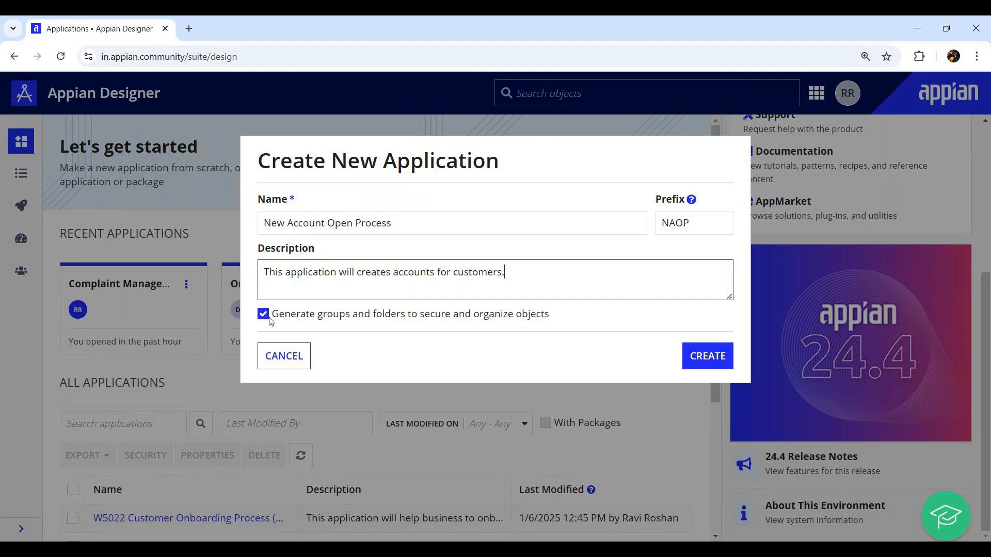
{"action": "left_click_drag", "start_coordinate": [333, 316], "coordinate": [545, 316]}
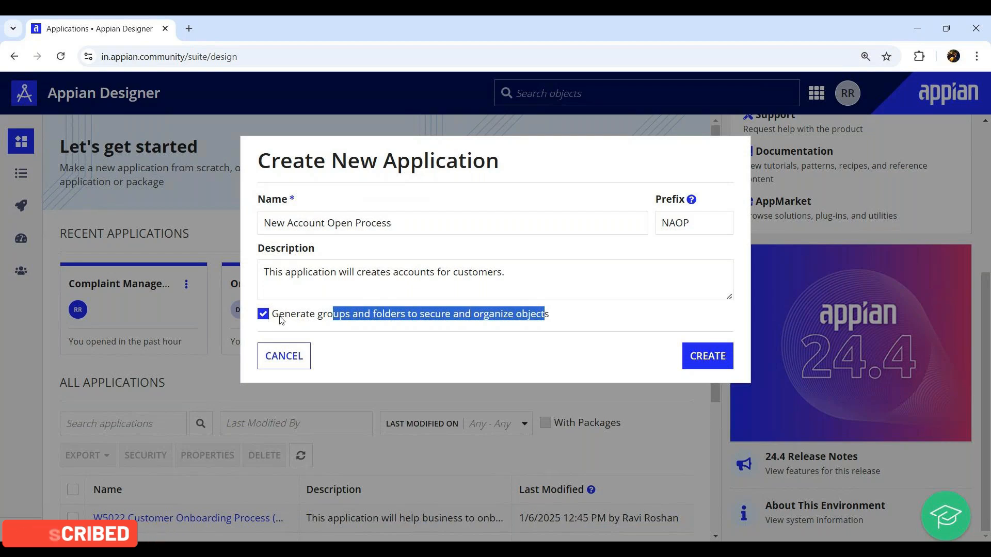
{"action": "left_click", "coordinate": [313, 315]}
{"action": "left_click", "coordinate": [313, 316]}
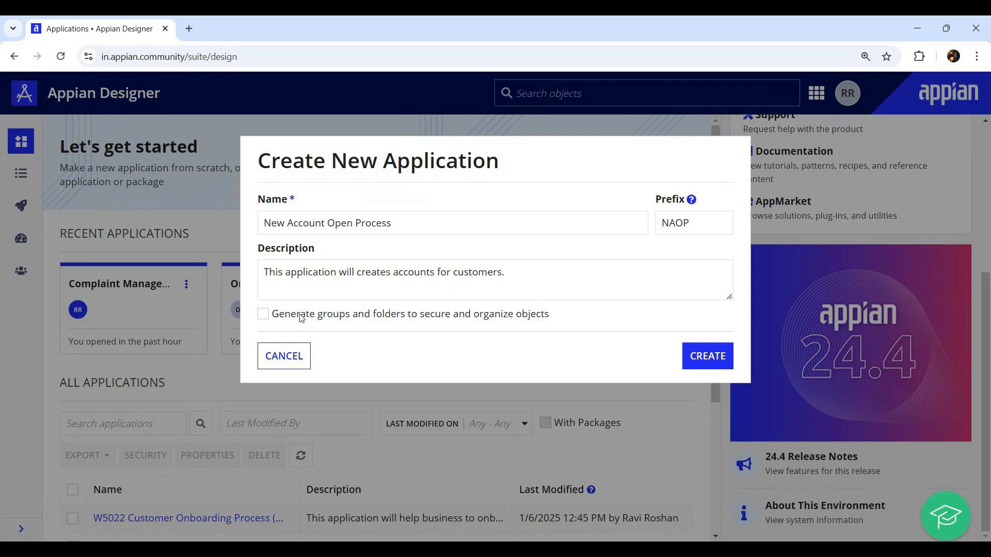
{"action": "left_click", "coordinate": [264, 315]}
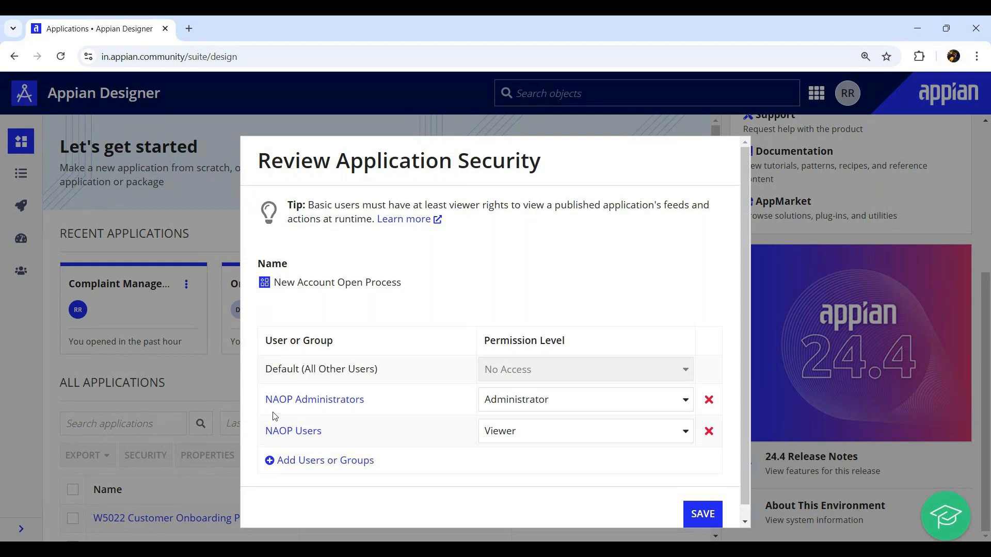
Step: Review the permission levels of the NAOP Administrators and NAOP Users groups and save the application security
{"action": "left_click_drag", "start_coordinate": [266, 413], "coordinate": [365, 413]}
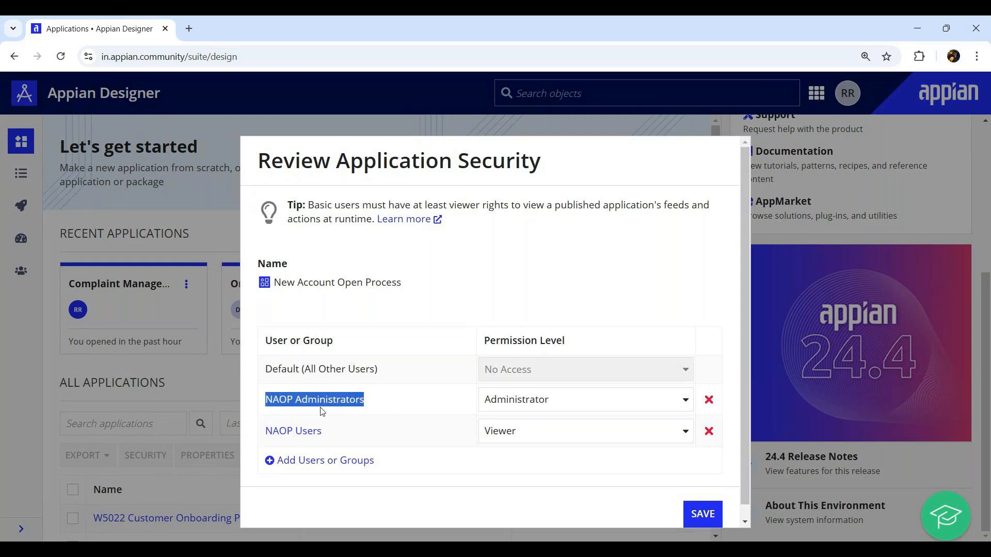
{"action": "left_click_drag", "start_coordinate": [265, 439], "coordinate": [322, 439]}
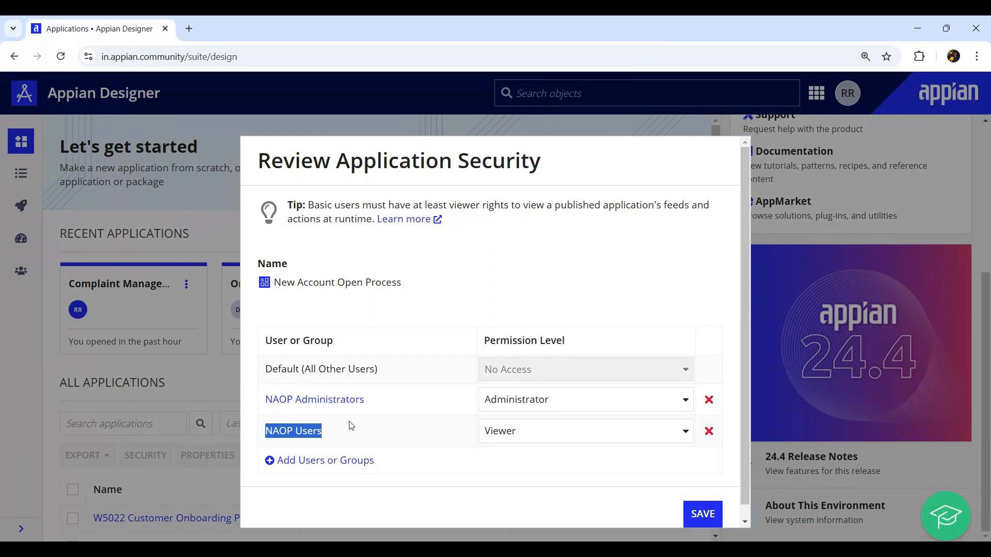
{"action": "left_click", "coordinate": [387, 407]}
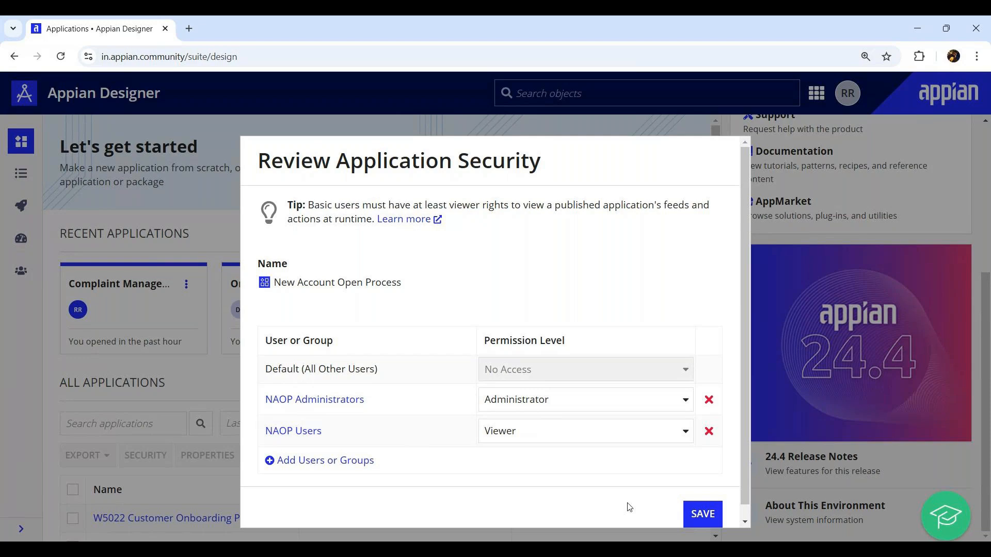
{"action": "left_click", "coordinate": [686, 519]}
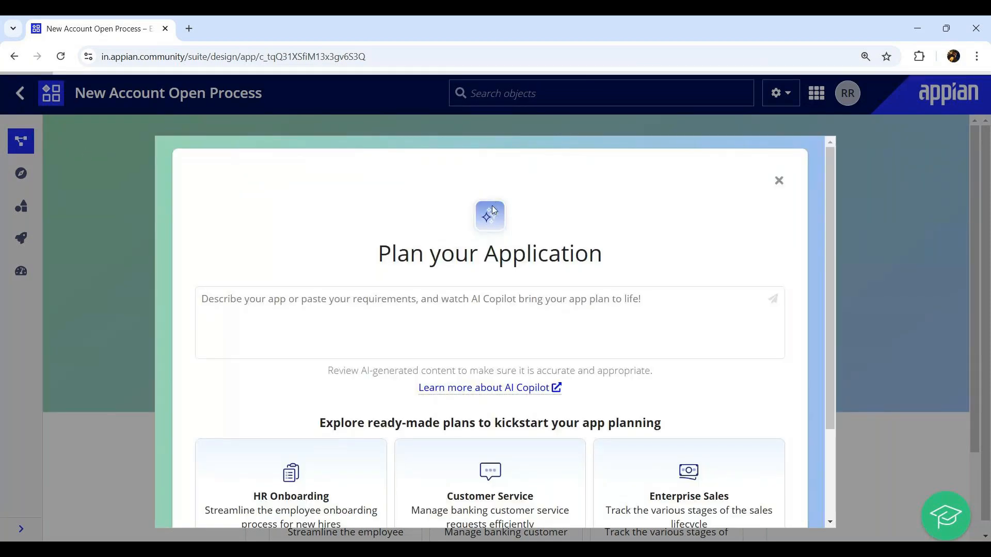
Step: Dismiss the application planning dialog and view the list of objects generated for the application
{"action": "scroll", "coordinate": [516, 326], "scroll_direction": "down", "scroll_amount": 3}
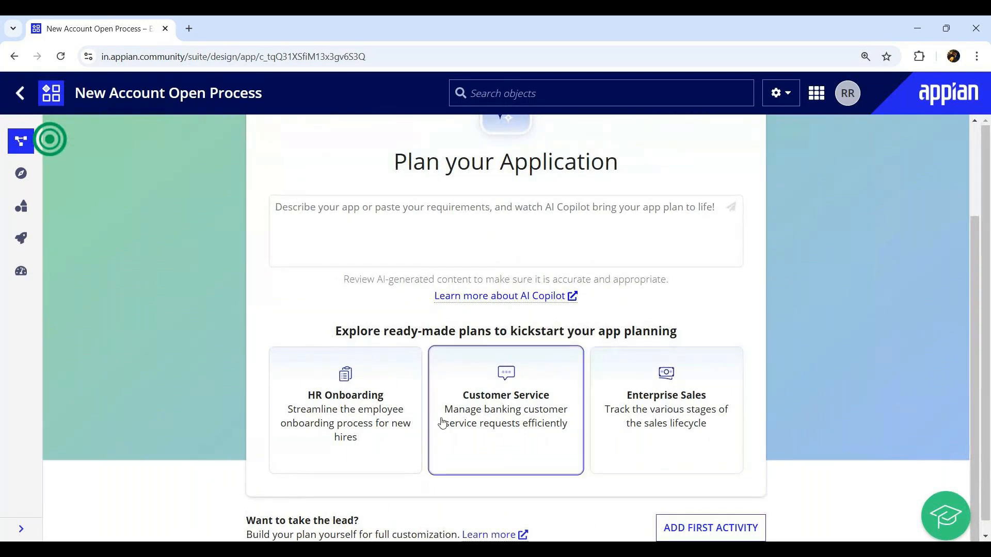
{"action": "left_click", "coordinate": [22, 211]}
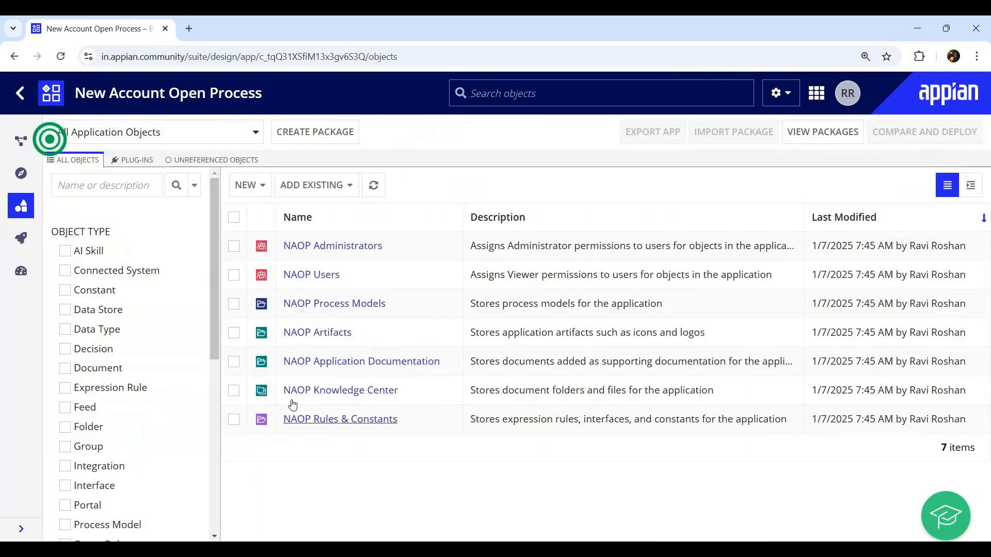
{"action": "left_click_drag", "start_coordinate": [940, 447], "coordinate": [961, 447]}
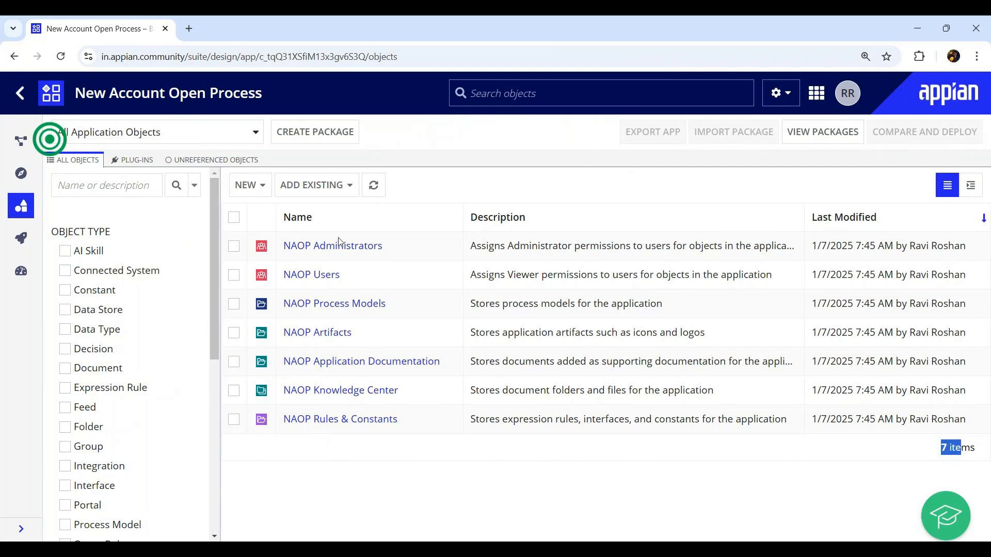
{"action": "left_click", "coordinate": [430, 438]}
Step: Return to the applications list, locate New Account Open Process (NAOP) and open it again
{"action": "left_click", "coordinate": [22, 94]}
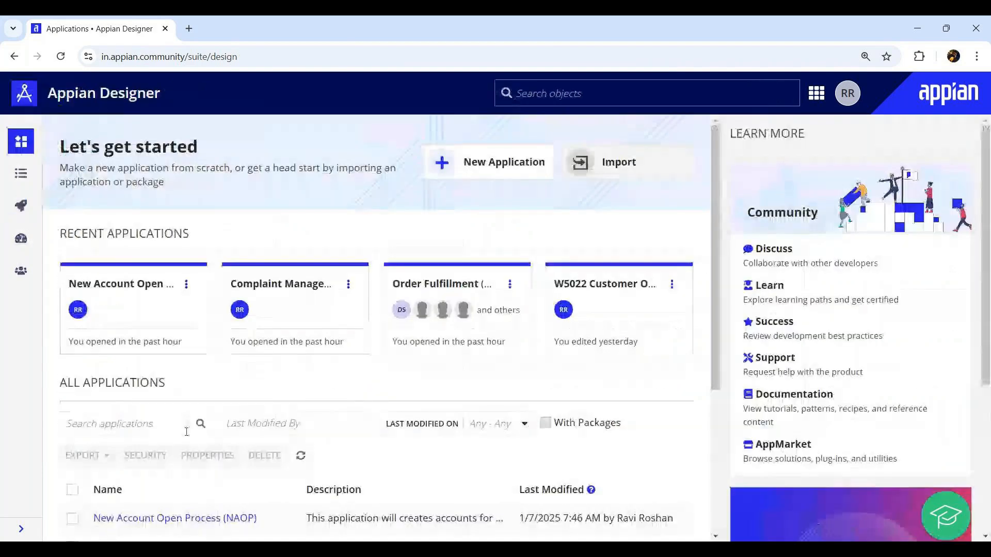
{"action": "scroll", "coordinate": [186, 432], "scroll_direction": "down", "scroll_amount": 2}
{"action": "left_click_drag", "start_coordinate": [111, 406], "coordinate": [283, 395]}
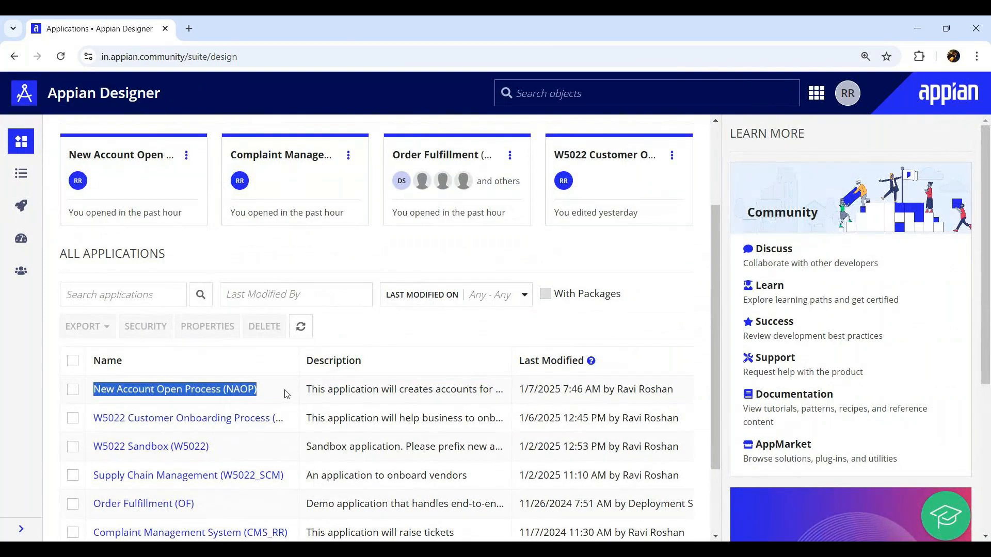
{"action": "key", "text": "ctrl+minus"}
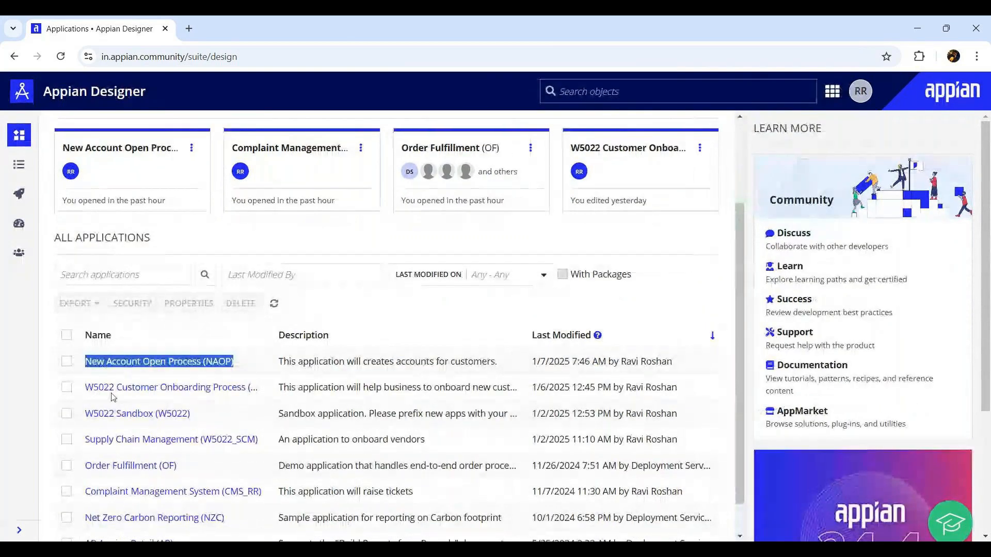
{"action": "left_click", "coordinate": [349, 312]}
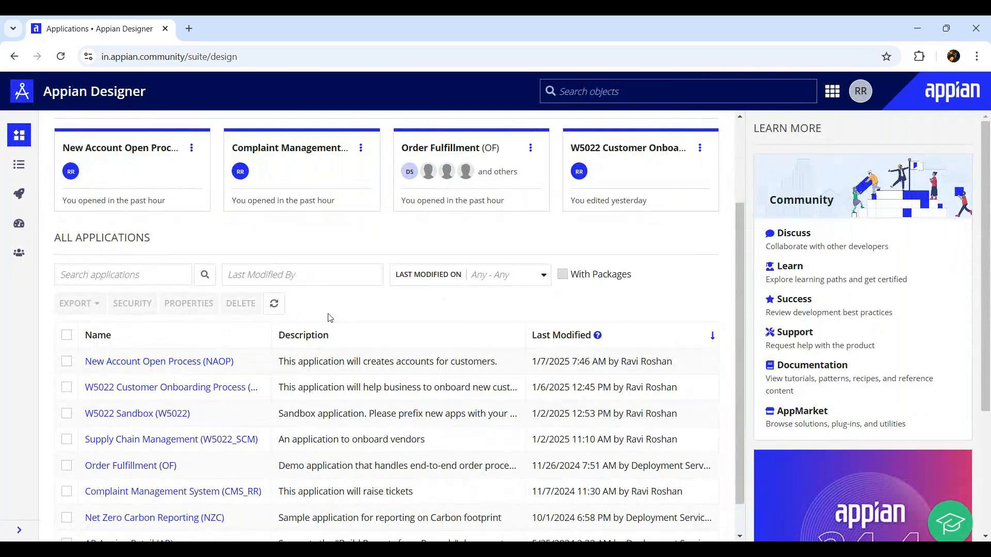
{"action": "left_click", "coordinate": [170, 366]}
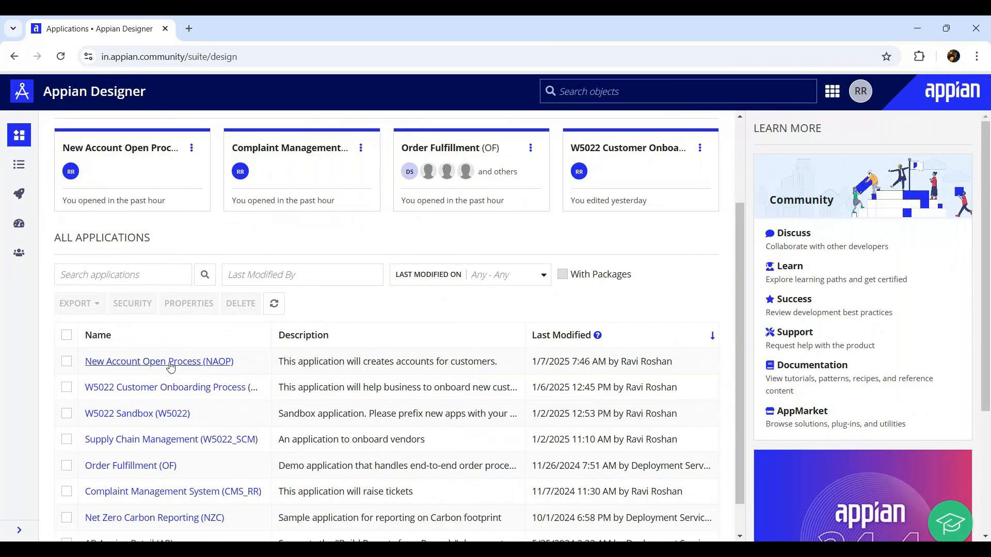
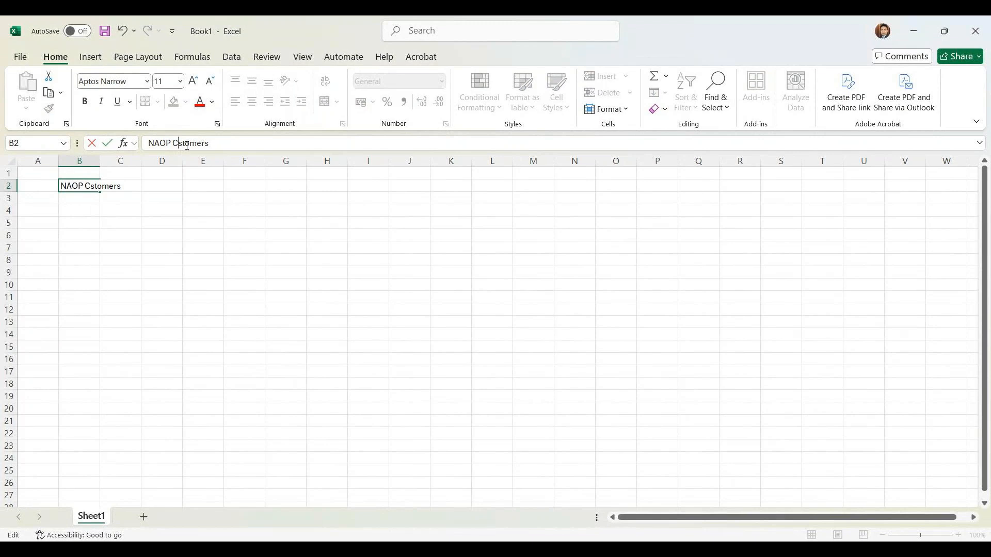
Step: Correct the heading in cell B2 to NAOP Customers and fit column B to its text
{"action": "left_click", "coordinate": [66, 225]}
{"action": "double_click", "coordinate": [100, 160]}
{"action": "left_click", "coordinate": [106, 185]}
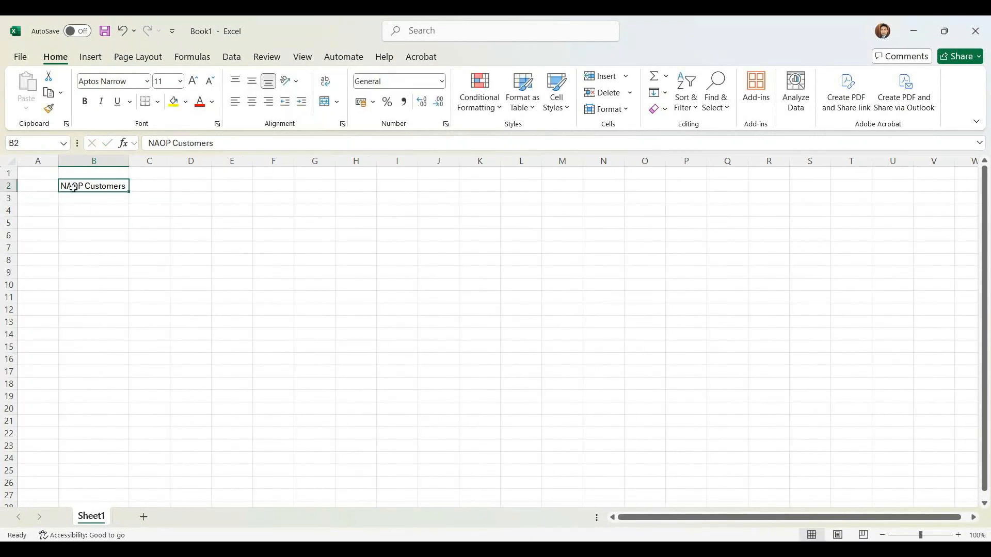
Step: Add the fields custId in B3 and firstName in B4 under the NAOP Customers heading
{"action": "left_click", "coordinate": [92, 202]}
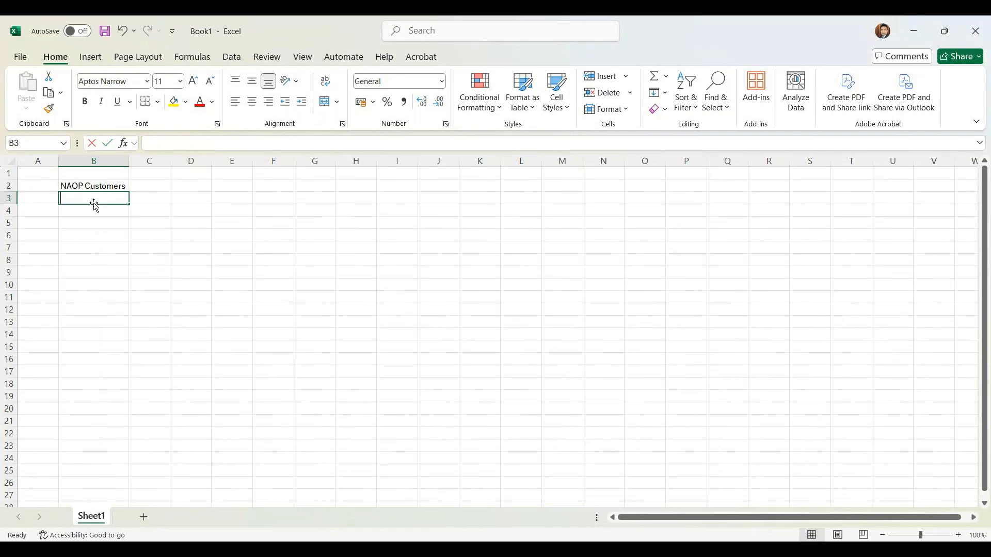
{"action": "type", "text": "custId"}
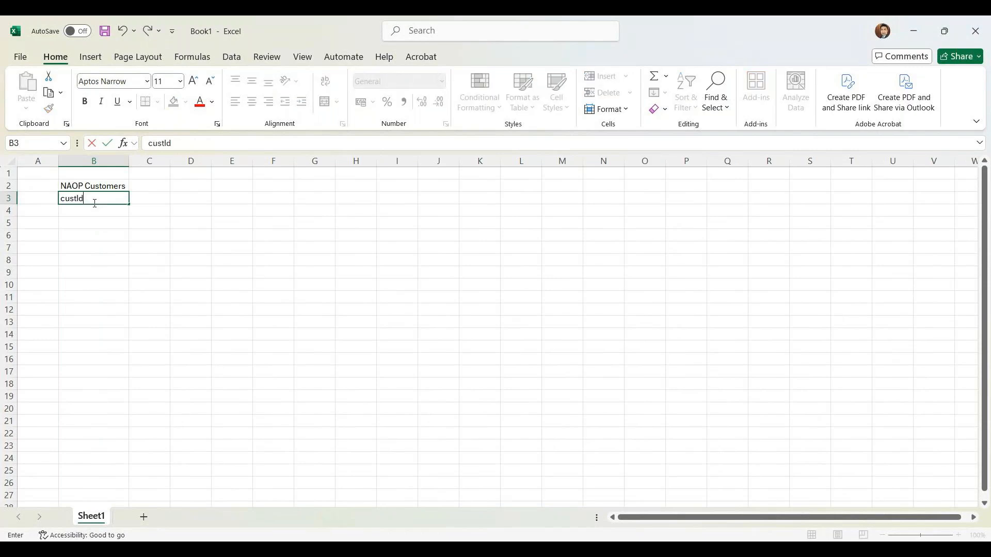
{"action": "key", "text": "ctrl+Return"}
{"action": "left_click", "coordinate": [92, 212]}
{"action": "type", "text": "firs"}
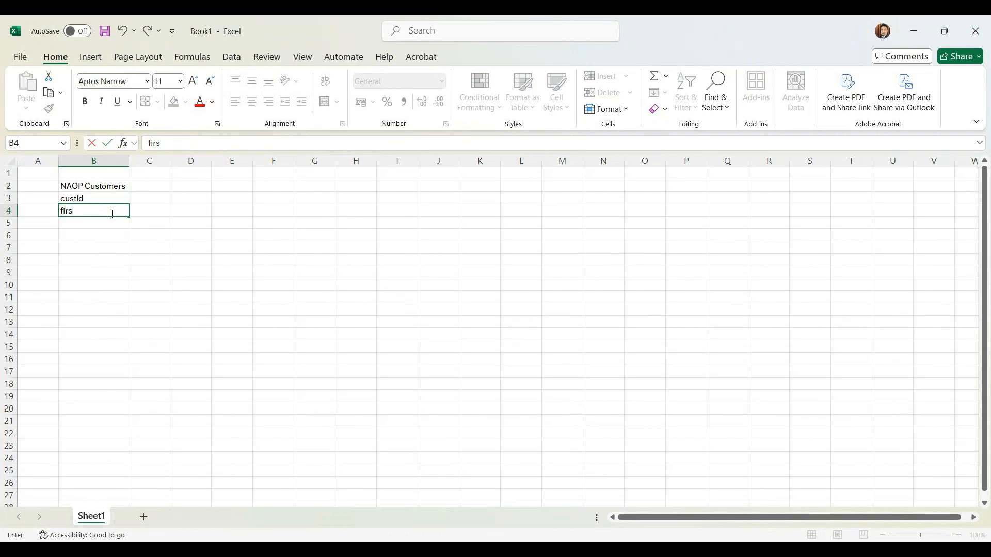
{"action": "type", "text": "tName"}
{"action": "key", "text": "ctrl+Return"}
Step: Add the fields middleName in B5 and lastName in B6 to the NAOP Customers list
{"action": "left_click", "coordinate": [107, 223]}
{"action": "type", "text": "middleName"}
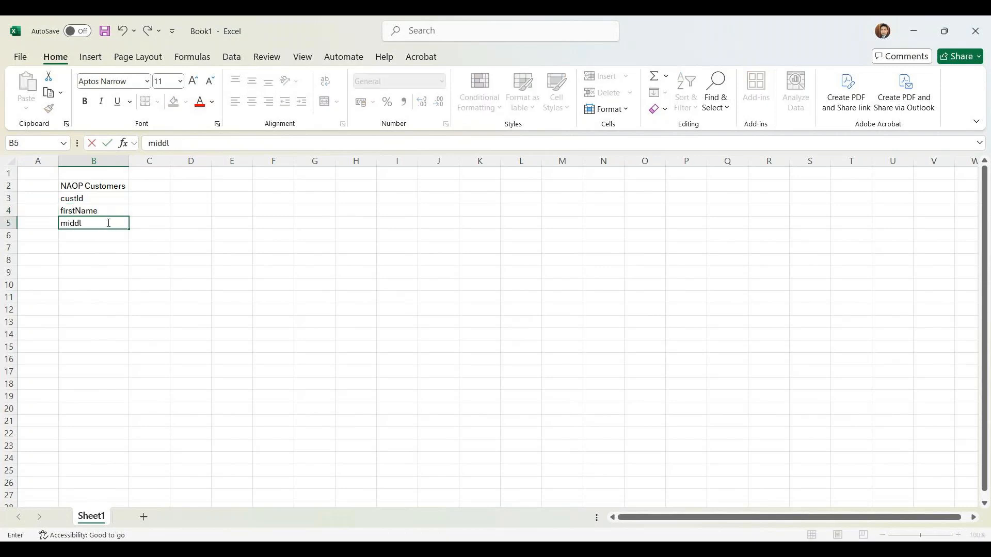
{"action": "left_click", "coordinate": [101, 237]}
{"action": "type", "text": "lastN"}
{"action": "key", "text": "BackSpace"}
{"action": "key", "text": "BackSpace"}
{"action": "key", "text": "BackSpace"}
{"action": "type", "text": "astName"}
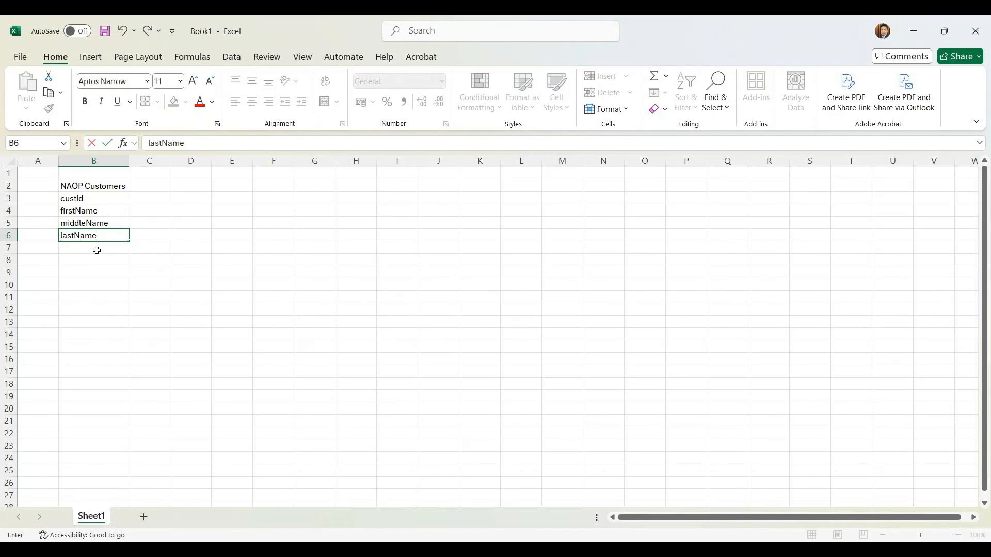
Step: Add the fields email in B7 and dob in B8 to the NAOP Customers list
{"action": "left_click", "coordinate": [97, 251]}
{"action": "type", "text": "email"}
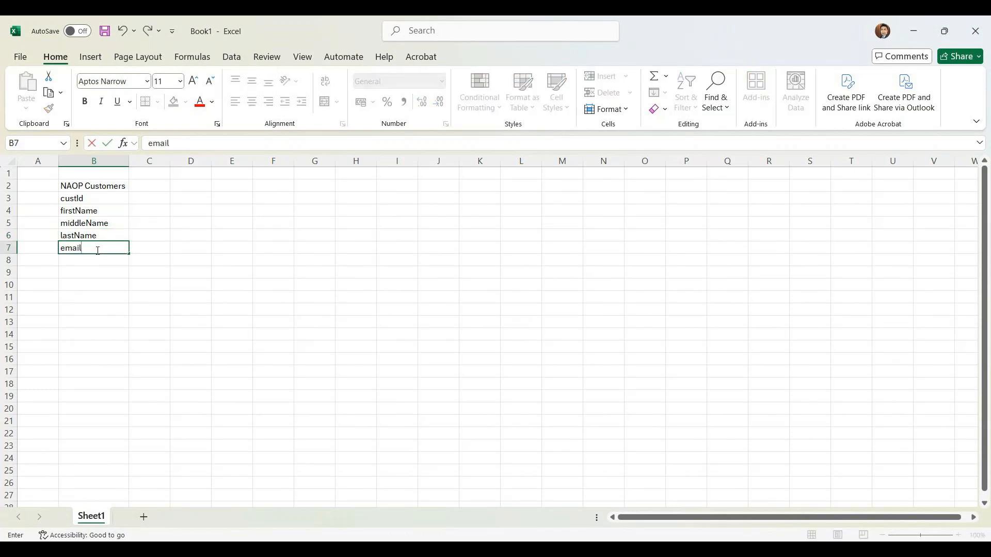
{"action": "key", "text": "Return"}
{"action": "type", "text": "dob"}
{"action": "key", "text": "ctrl+Return"}
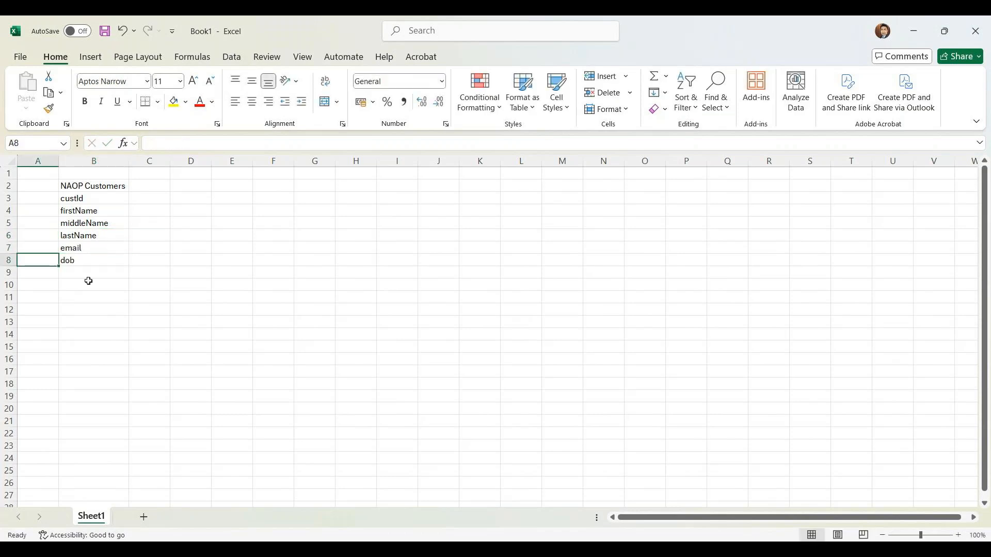
Step: Add the fields mobile in B9 and isActive in B10 to complete the NAOP Customers list
{"action": "left_click", "coordinate": [89, 273]}
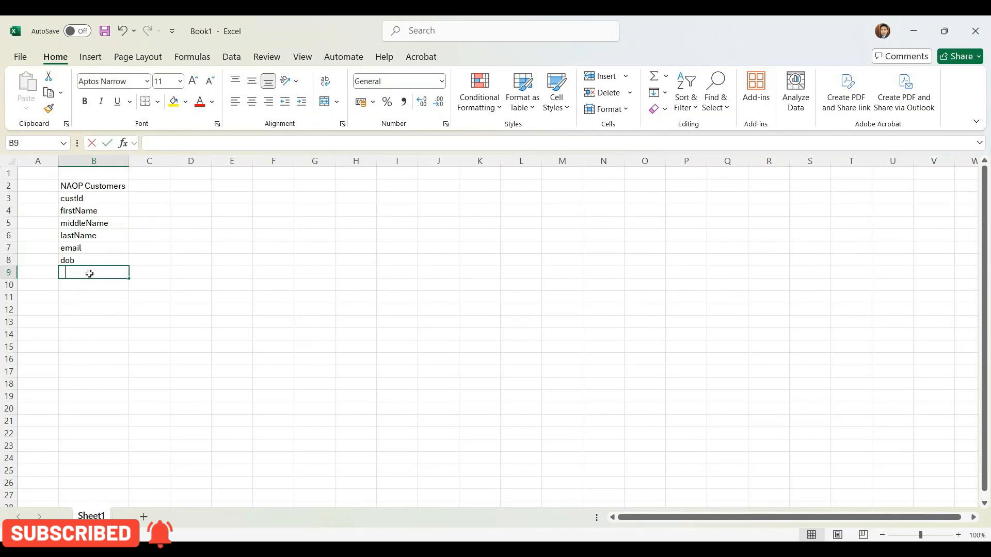
{"action": "type", "text": "phoneNum"}
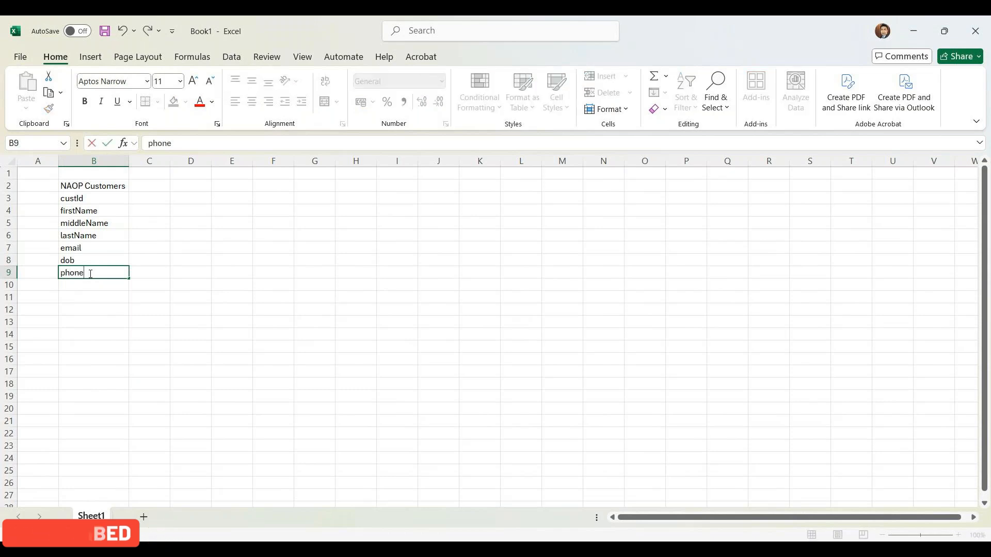
{"action": "key", "text": "BackSpace"}
{"action": "key", "text": "BackSpace"}
{"action": "key", "text": "BackSpace"}
{"action": "key", "text": "BackSpace"}
{"action": "key", "text": "BackSpace"}
{"action": "key", "text": "BackSpace"}
{"action": "key", "text": "BackSpace"}
{"action": "key", "text": "BackSpace"}
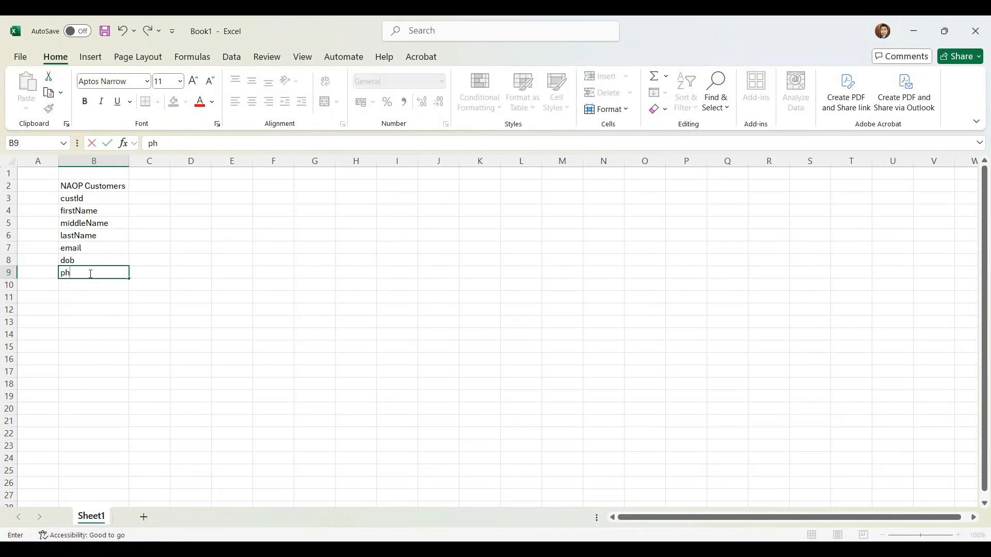
{"action": "type", "text": "mobile"}
{"action": "key", "text": "ctrl+Return"}
{"action": "left_click", "coordinate": [79, 288]}
{"action": "type", "text": "isActive"}
{"action": "left_click", "coordinate": [103, 308]}
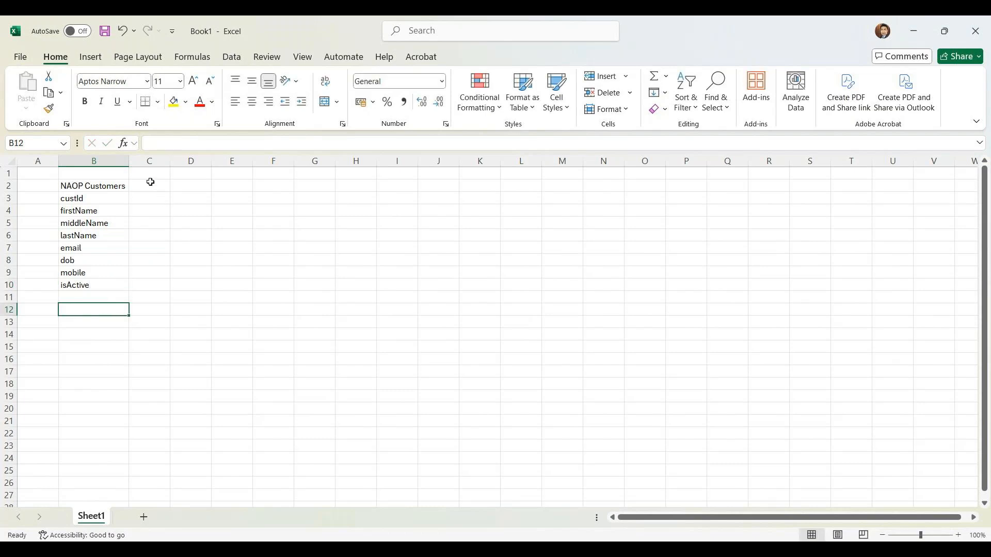
Step: Widen column B a little beyond its text and select the customer fields in B3:B10
{"action": "left_click_drag", "start_coordinate": [130, 161], "coordinate": [150, 160]}
{"action": "left_click", "coordinate": [72, 200]}
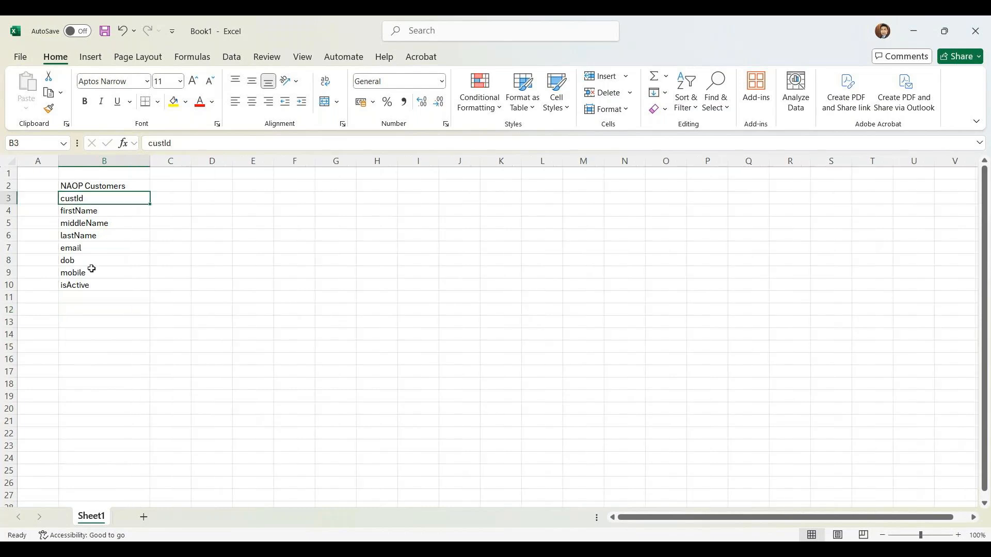
{"action": "left_click_drag", "start_coordinate": [81, 285], "coordinate": [92, 202]}
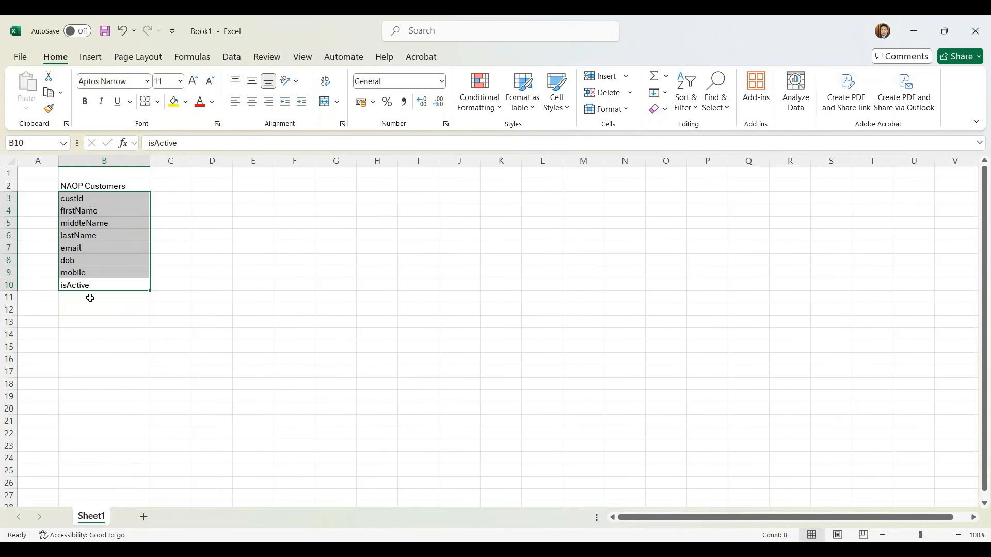
Step: Enter the heading NAOP Accounts in D2 and widen column D to hold it
{"action": "left_click", "coordinate": [214, 186]}
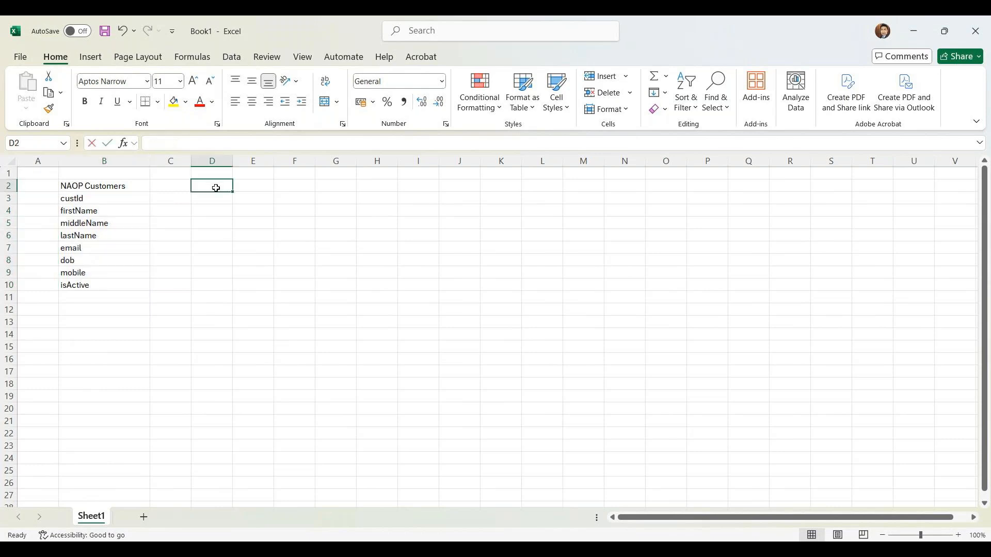
{"action": "type", "text": "NAP"}
{"action": "key", "text": "BackSpace"}
{"action": "type", "text": "OP Accounts"}
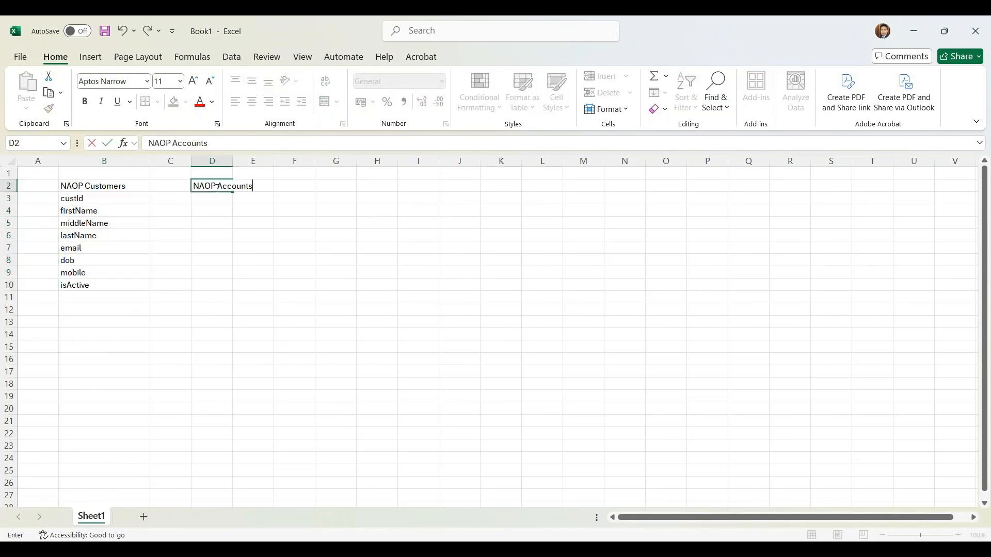
{"action": "left_click", "coordinate": [252, 247]}
{"action": "left_click_drag", "start_coordinate": [233, 161], "coordinate": [276, 161]}
Step: Add the fields accId in D3 and custId in D4 under the NAOP Accounts heading
{"action": "left_click", "coordinate": [212, 203]}
{"action": "type", "text": "ac"}
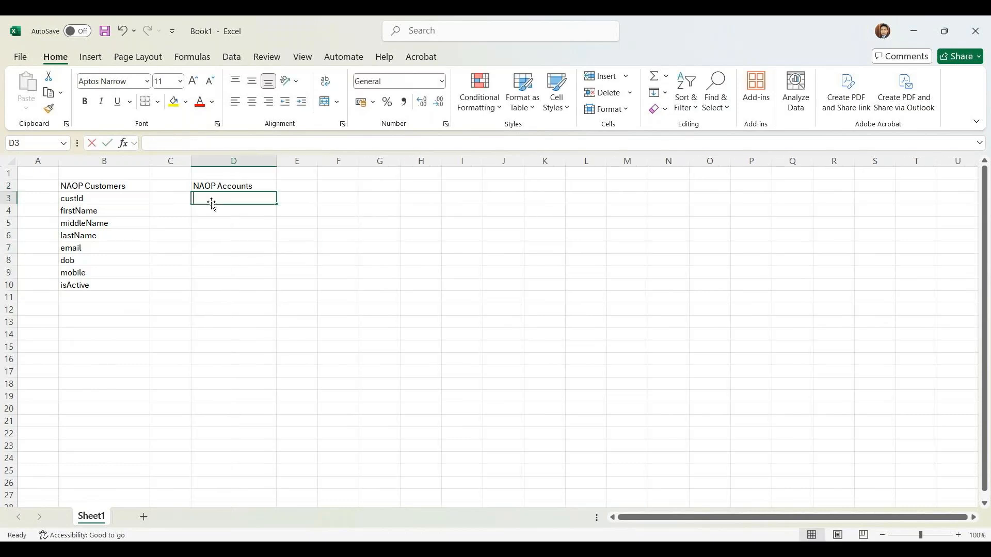
{"action": "type", "text": "cId"}
{"action": "left_click", "coordinate": [211, 211]}
{"action": "type", "text": "custId"}
{"action": "left_click", "coordinate": [211, 239]}
Step: Fill both custId cells, B3 and D4, with light blue to mark the field shared by the two tables
{"action": "left_click", "coordinate": [79, 199]}
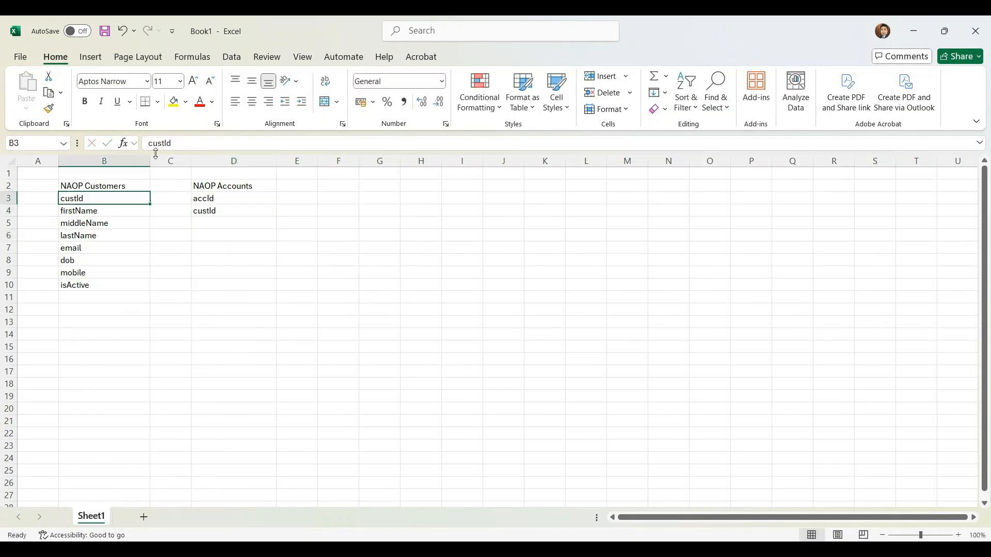
{"action": "left_click", "coordinate": [188, 103]}
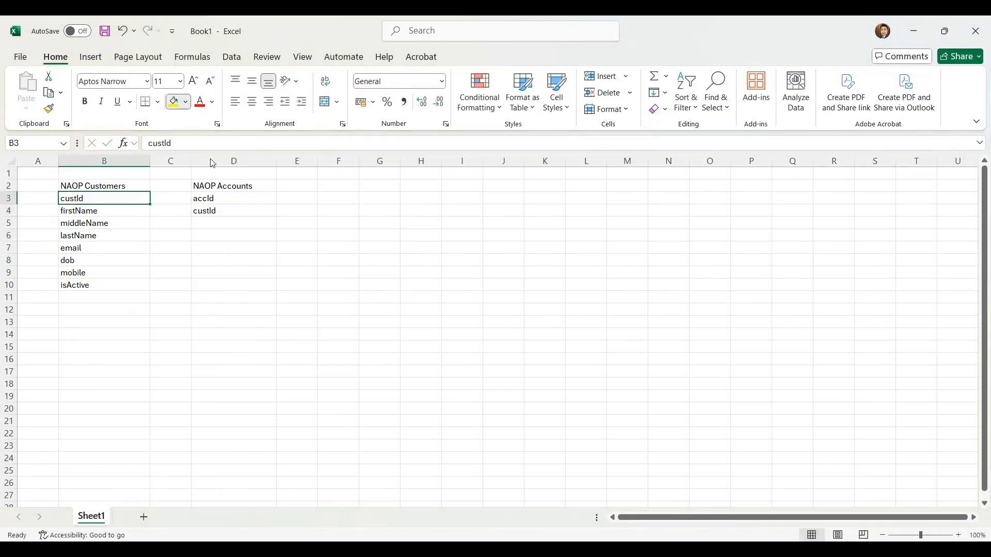
{"action": "left_click", "coordinate": [246, 182]}
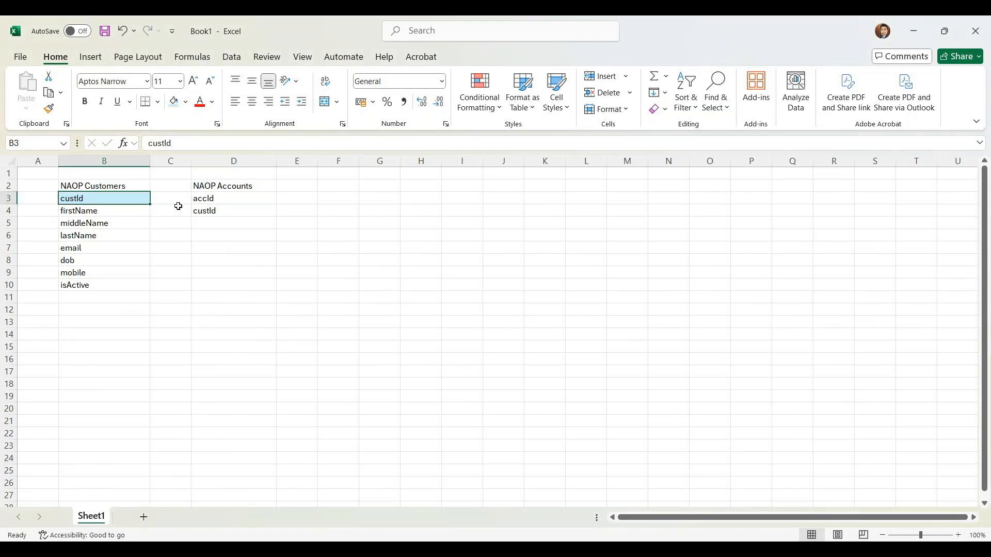
{"action": "left_click", "coordinate": [216, 210]}
{"action": "left_click", "coordinate": [174, 101]}
{"action": "left_click", "coordinate": [210, 264]}
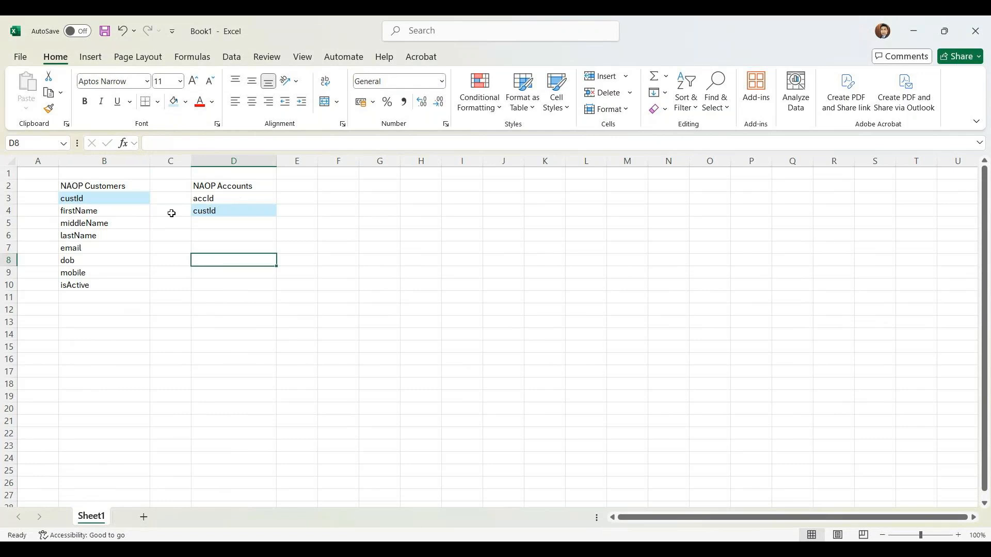
Step: Add the fields acctType in D5 and balance in D6 to the NAOP Accounts list
{"action": "left_click", "coordinate": [230, 222]}
{"action": "type", "text": "accId"}
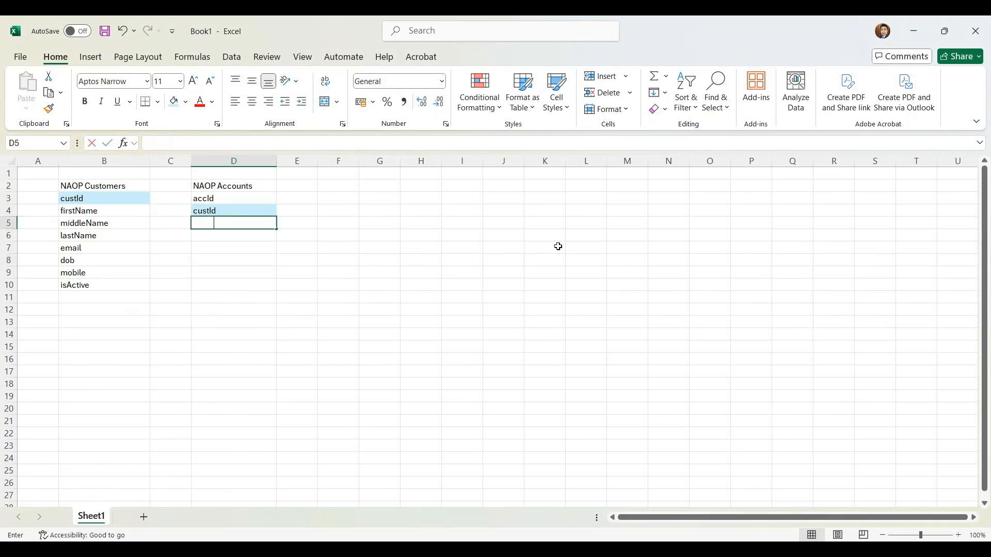
{"action": "type", "text": "tTy"}
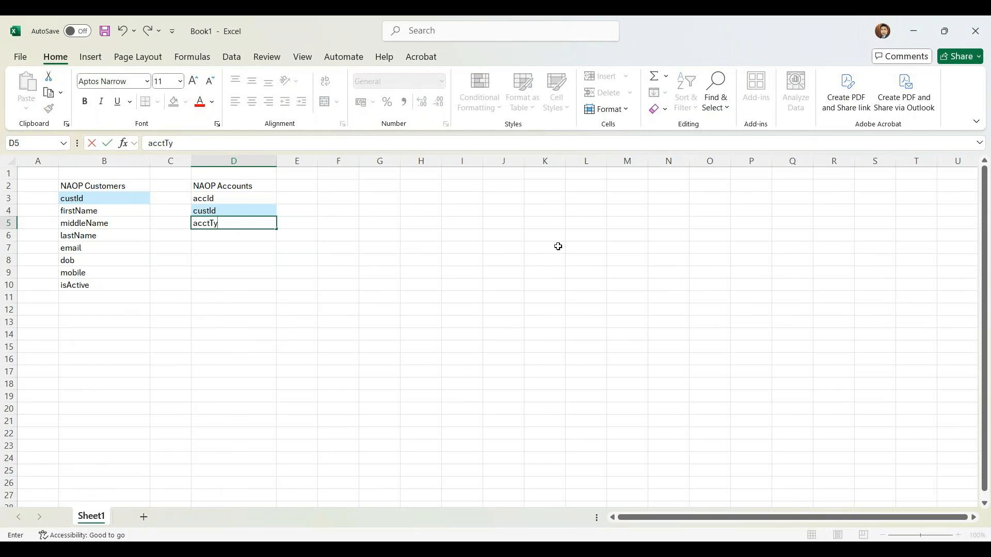
{"action": "type", "text": "pe"}
{"action": "key", "text": "Return"}
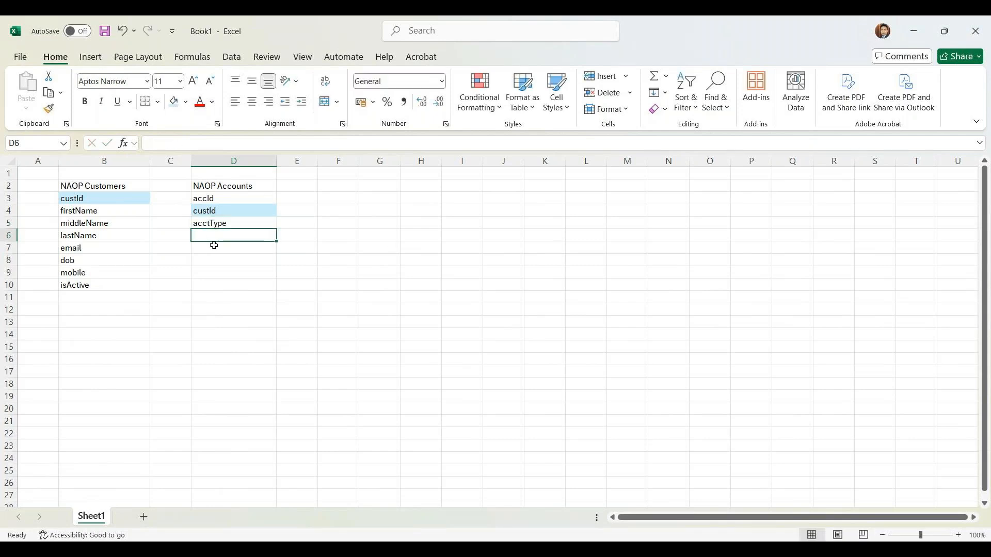
{"action": "type", "text": "balance"}
{"action": "key", "text": "Return"}
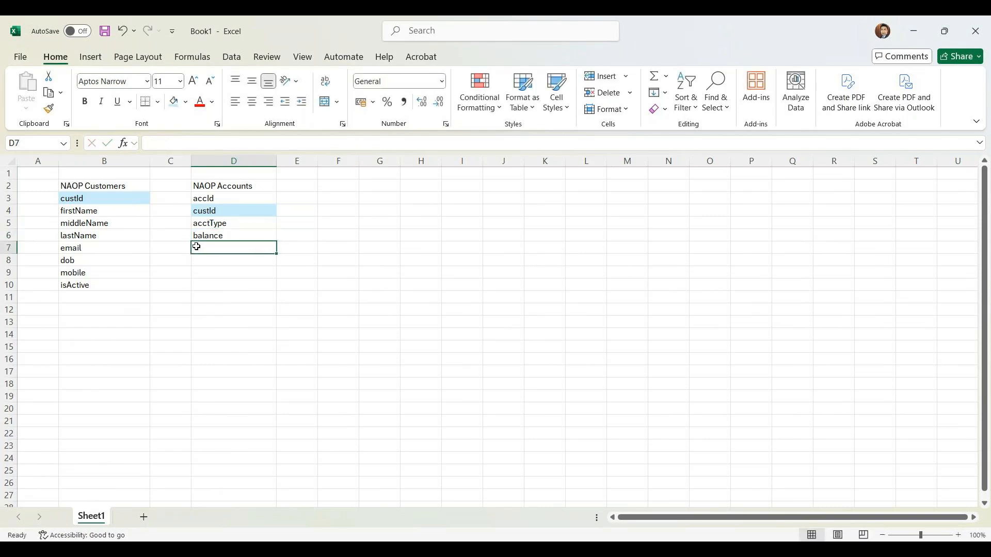
Step: Add the field accStatus in D7 to the NAOP Accounts list
{"action": "type", "text": "status"}
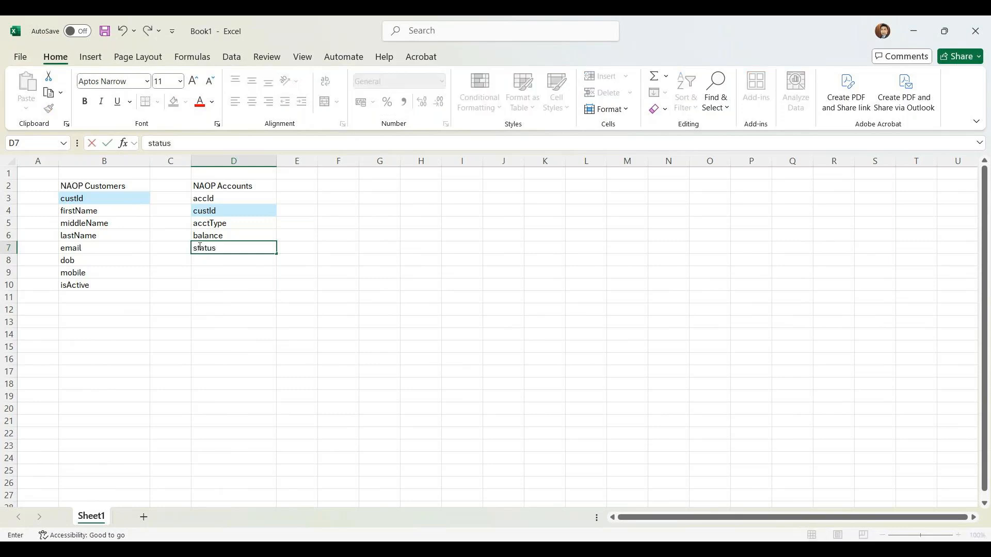
{"action": "key", "text": "BackSpace"}
{"action": "key", "text": "BackSpace"}
{"action": "key", "text": "BackSpace"}
{"action": "key", "text": "BackSpace"}
{"action": "key", "text": "BackSpace"}
{"action": "key", "text": "BackSpace"}
{"action": "type", "text": "accAS"}
{"action": "key", "text": "BackSpace"}
{"action": "key", "text": "BackSpace"}
{"action": "type", "text": "Status"}
{"action": "left_click", "coordinate": [224, 262]}
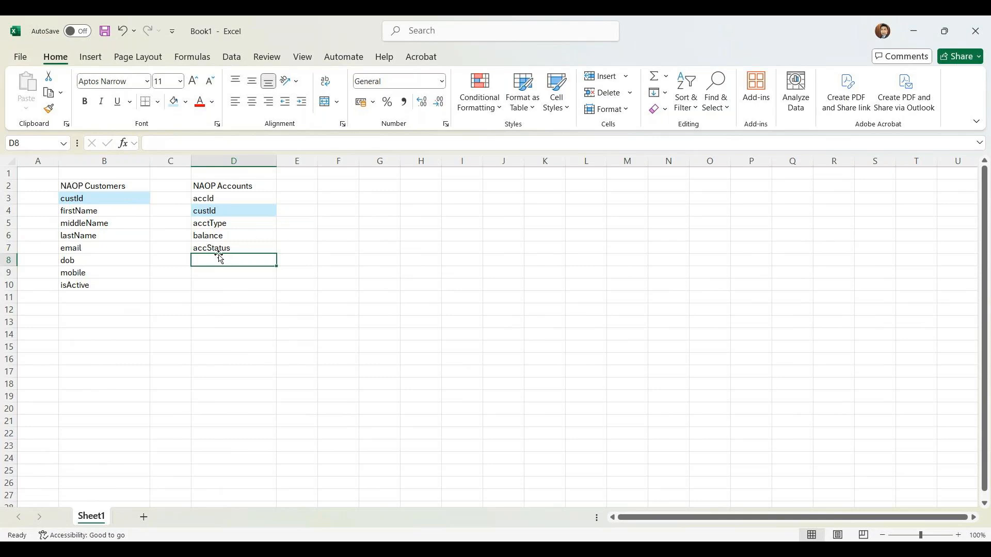
{"action": "left_click", "coordinate": [204, 286]}
{"action": "left_click", "coordinate": [206, 261]}
Step: Enter the heading NAOP Reference Table in F2 and fit column F to its text
{"action": "left_click", "coordinate": [344, 190]}
{"action": "type", "text": "NAOP "}
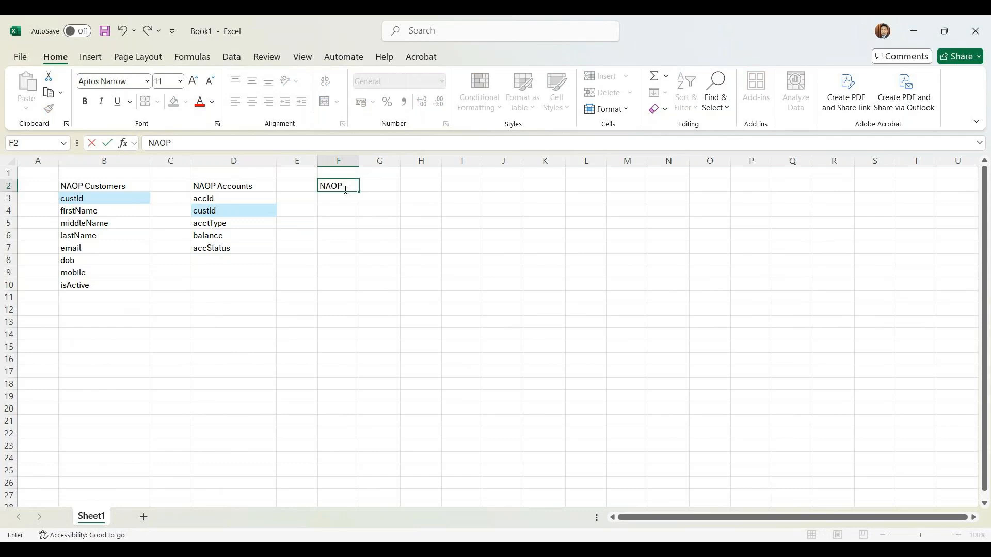
{"action": "type", "text": "Reference Table"}
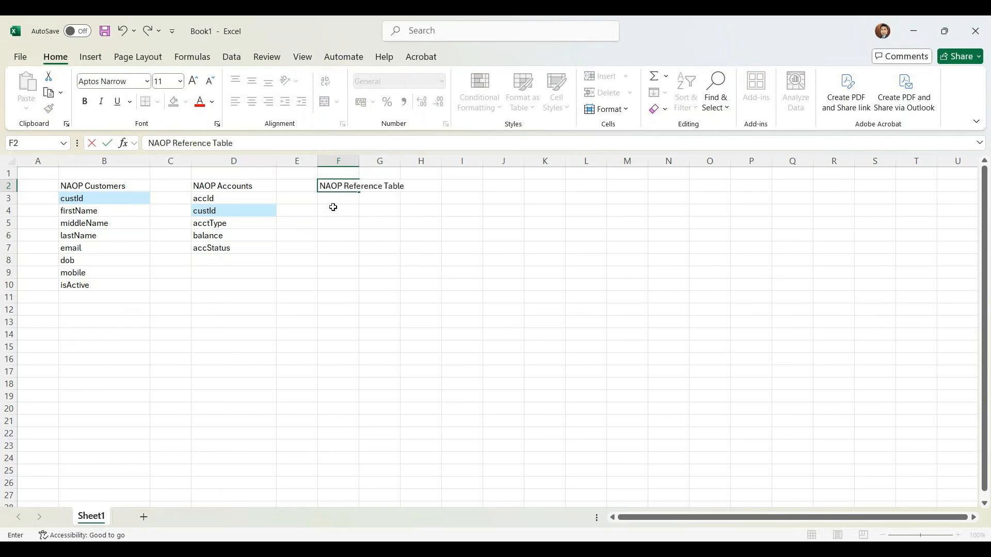
{"action": "left_click", "coordinate": [333, 203]}
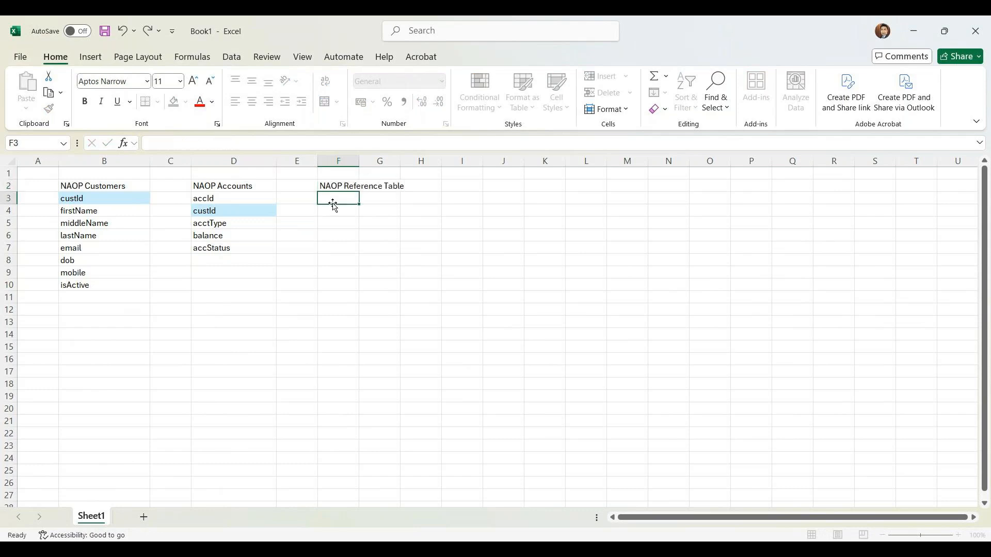
{"action": "double_click", "coordinate": [359, 160]}
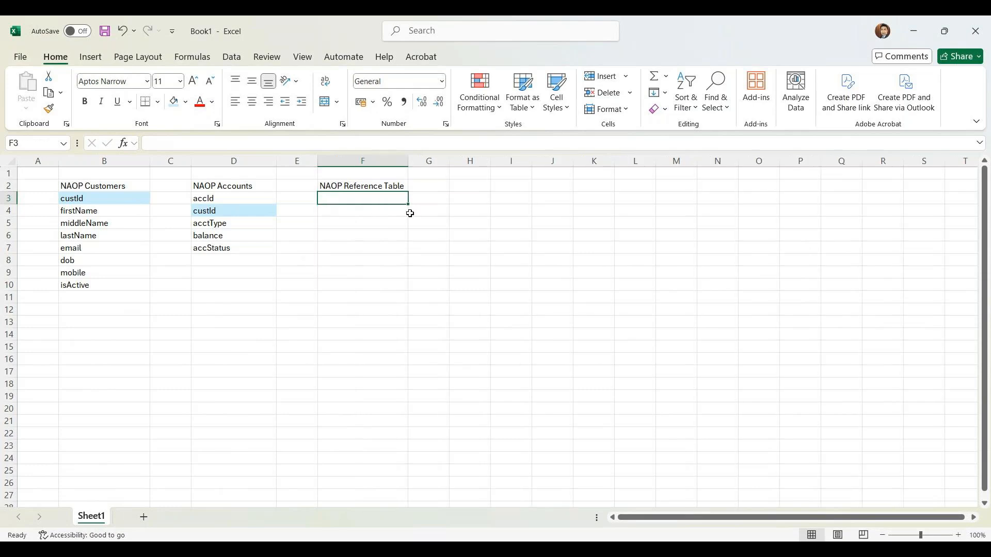
Step: Add the fields refId in F3 and category in F4 under the NAOP Reference Table heading
{"action": "type", "text": "refId"}
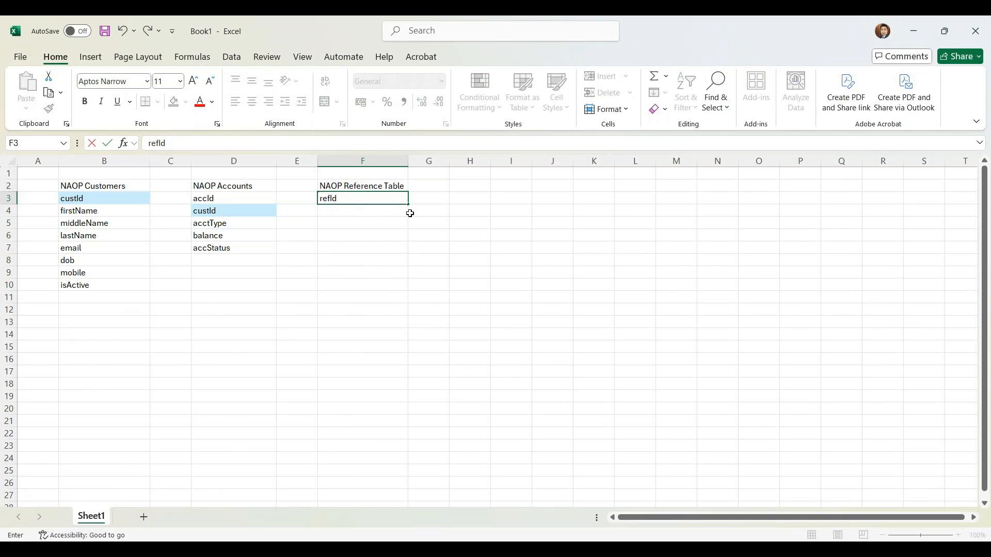
{"action": "key", "text": "Return"}
{"action": "type", "text": "v"}
{"action": "key", "text": "BackSpace"}
{"action": "type", "text": "category"}
{"action": "left_click", "coordinate": [347, 224]}
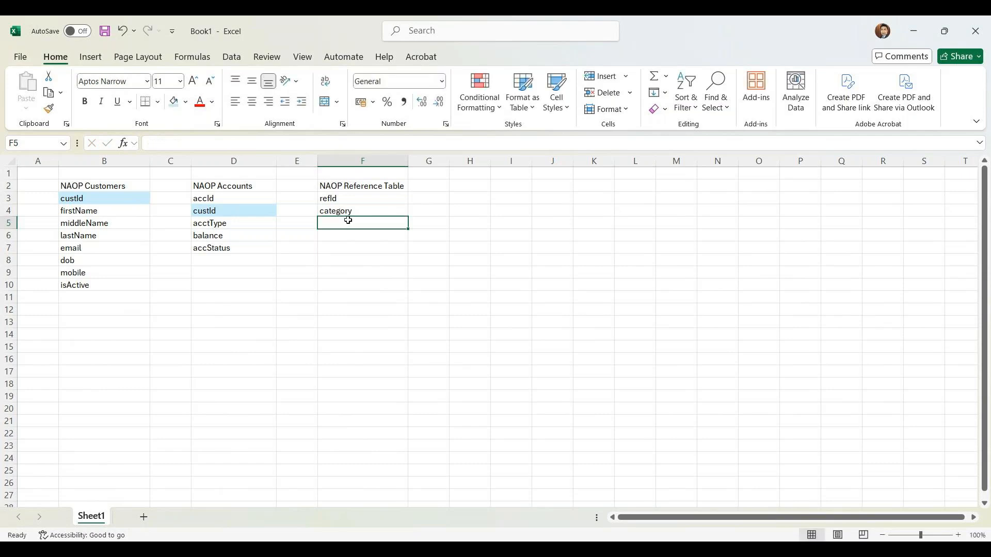
Step: Add the field displayName in F5 to the NAOP Reference Table list
{"action": "left_click", "coordinate": [432, 210]}
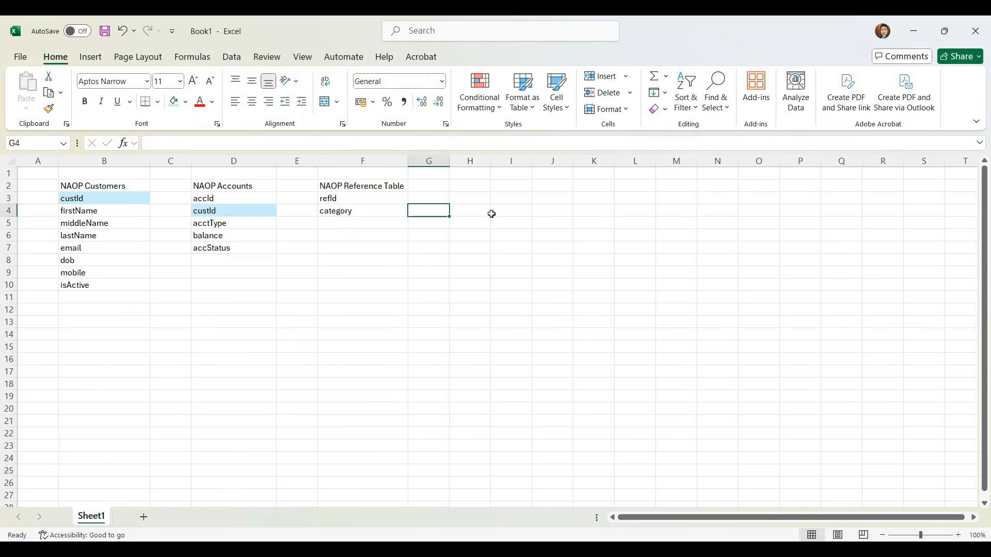
{"action": "left_click", "coordinate": [342, 223]}
{"action": "type", "text": "displayName"}
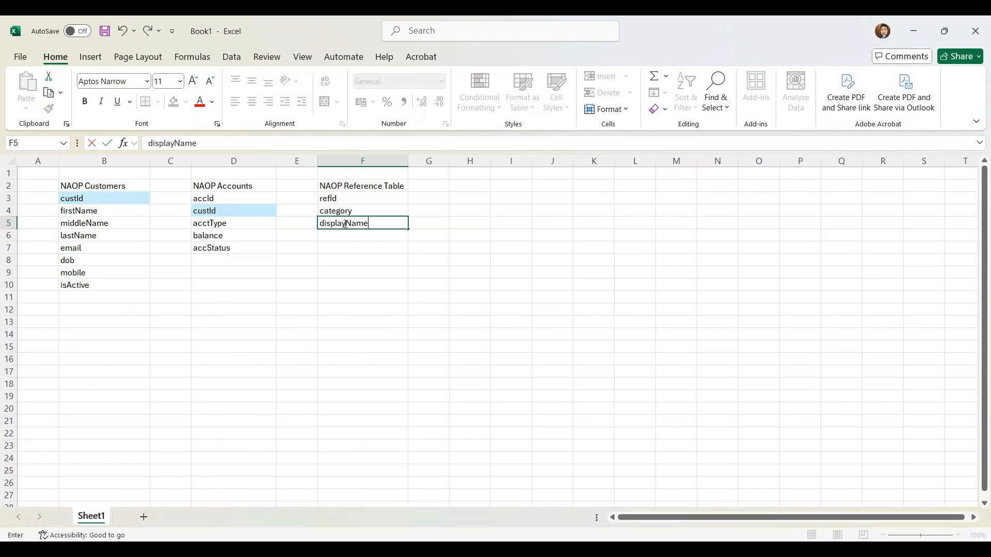
{"action": "key", "text": "Return"}
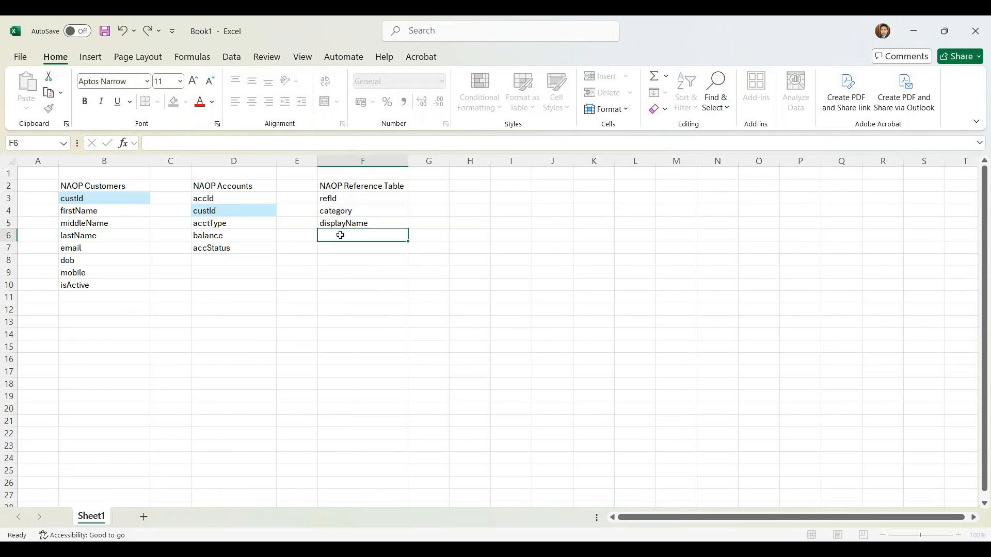
Step: Add the field isActive in F6 to the NAOP Reference Table list
{"action": "type", "text": "isAct"}
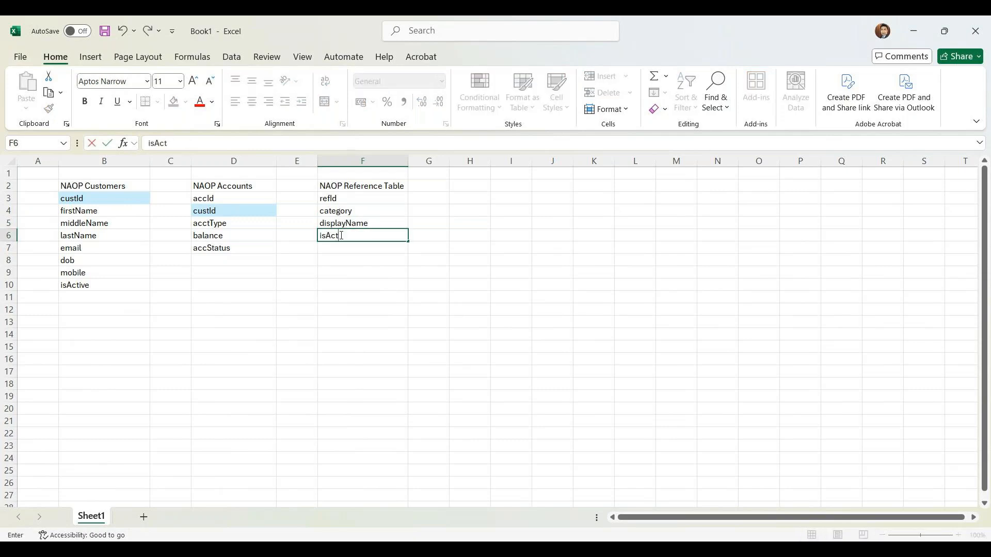
{"action": "type", "text": "ive"}
{"action": "left_click", "coordinate": [340, 273]}
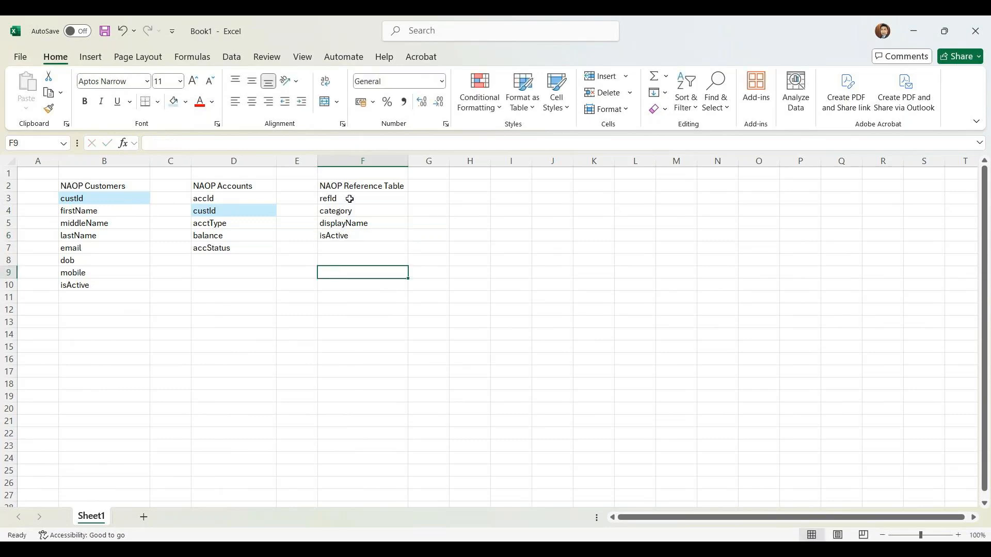
Step: Review the planned fields of NAOP Customers, NAOP Accounts and NAOP Reference Table in B2:F10
{"action": "left_click_drag", "start_coordinate": [347, 197], "coordinate": [356, 232]}
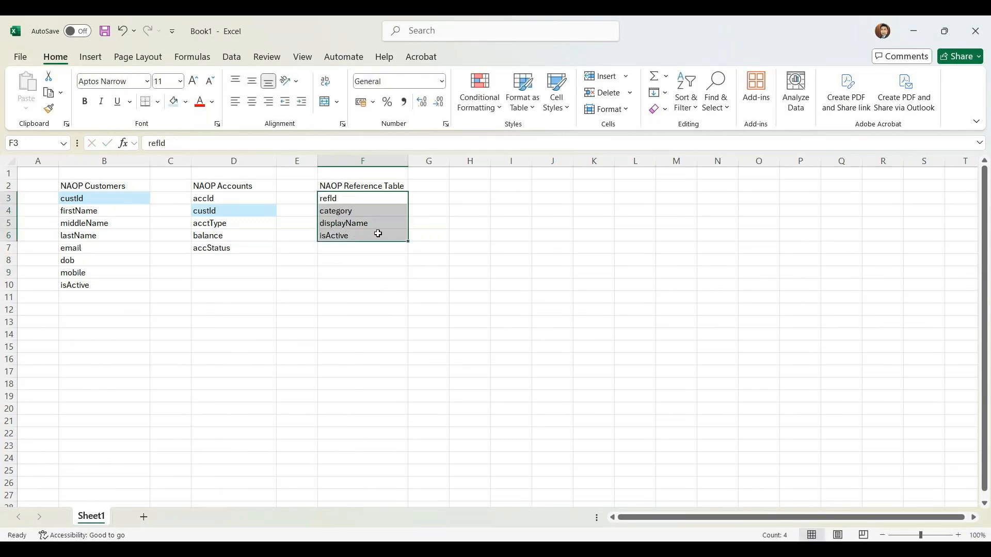
{"action": "left_click", "coordinate": [437, 214]}
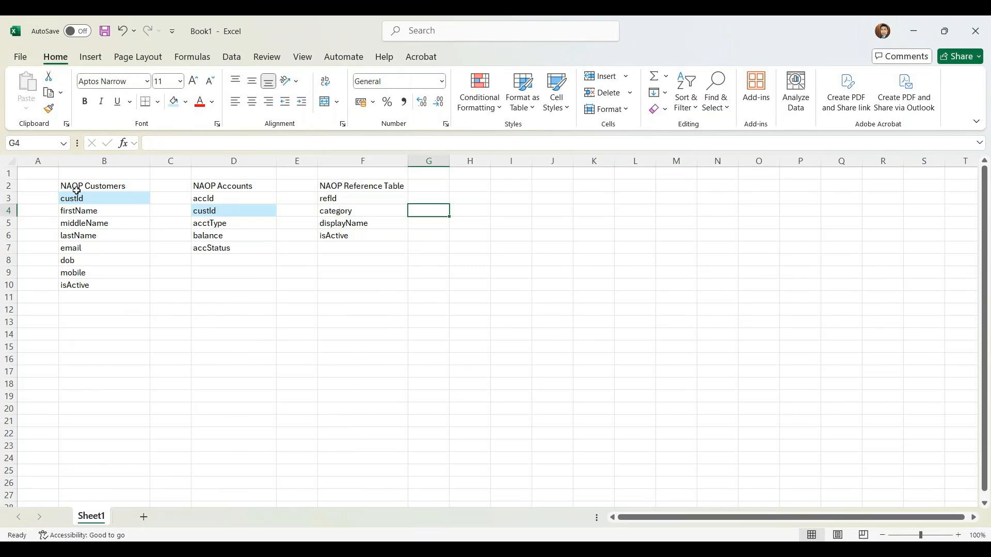
{"action": "left_click_drag", "start_coordinate": [82, 187], "coordinate": [375, 288]}
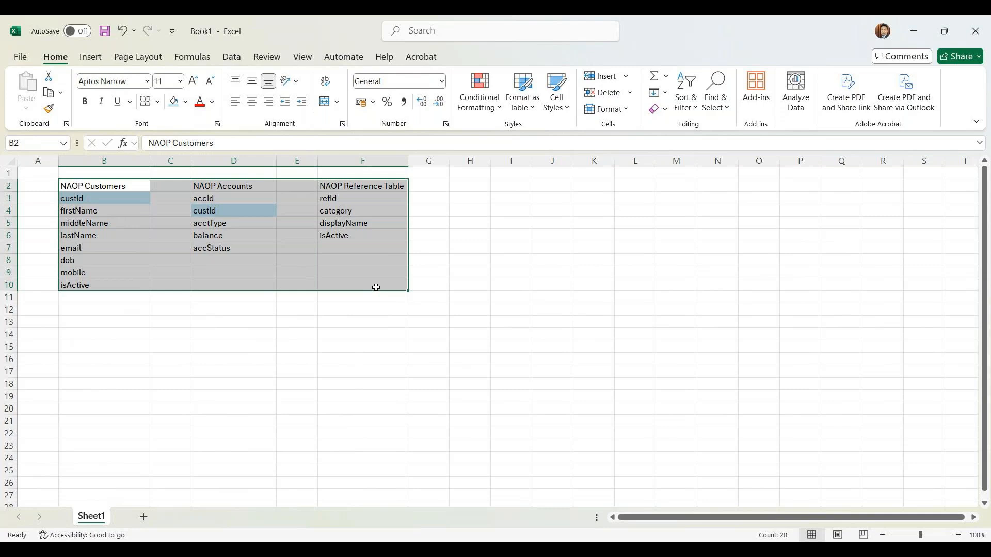
{"action": "left_click", "coordinate": [148, 276]}
{"action": "left_click_drag", "start_coordinate": [89, 186], "coordinate": [354, 281]}
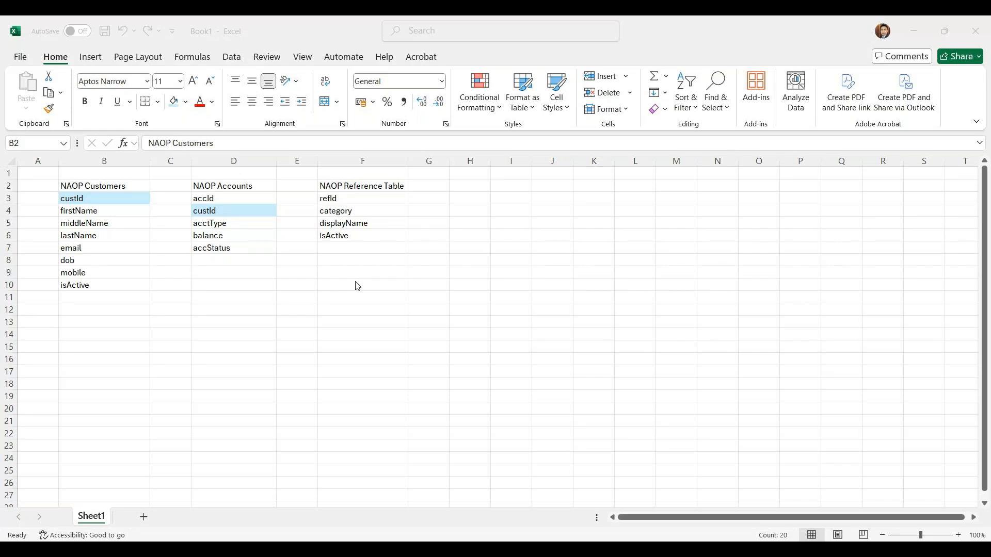
{"action": "left_click", "coordinate": [356, 284], "text": "shift"}
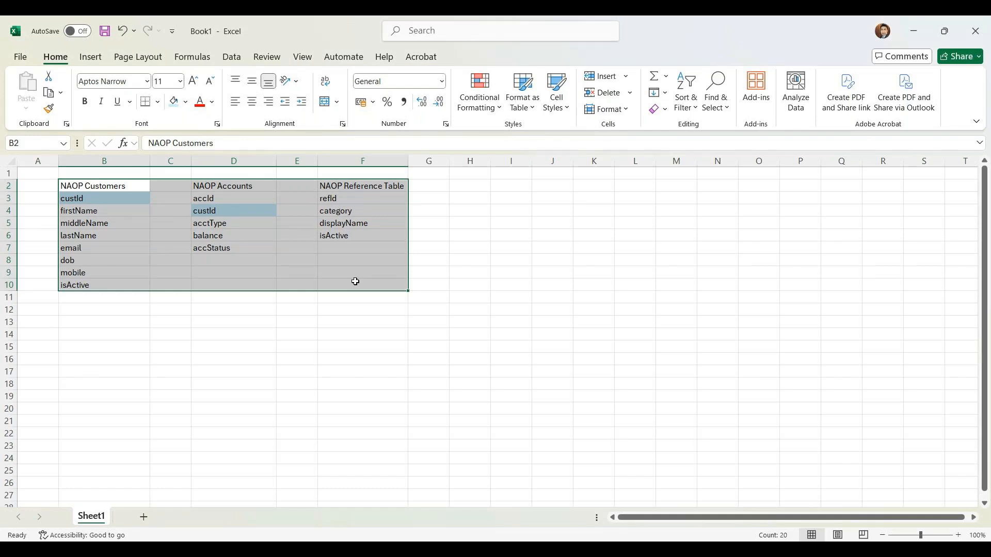
{"action": "key", "text": "alt+Tab"}
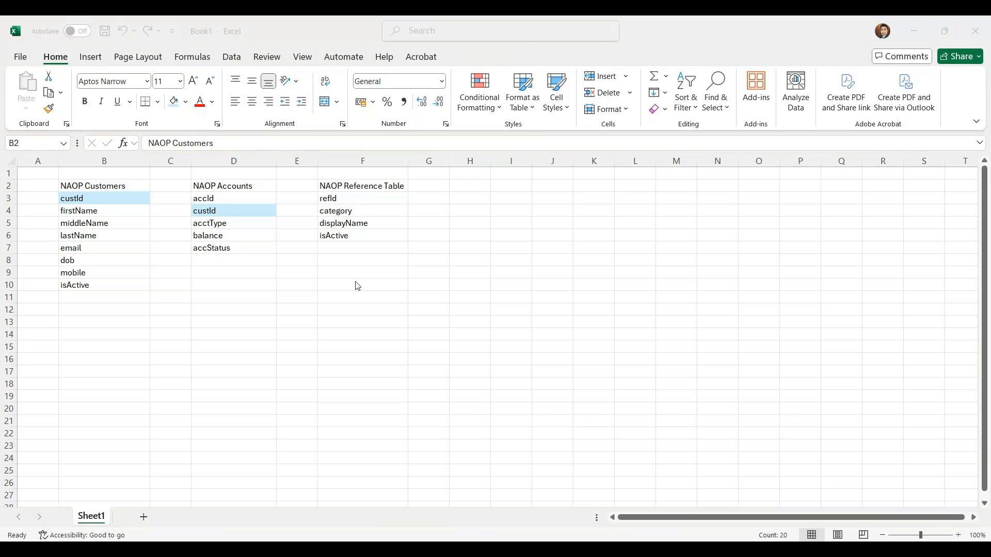
{"action": "key", "text": "alt+Tab"}
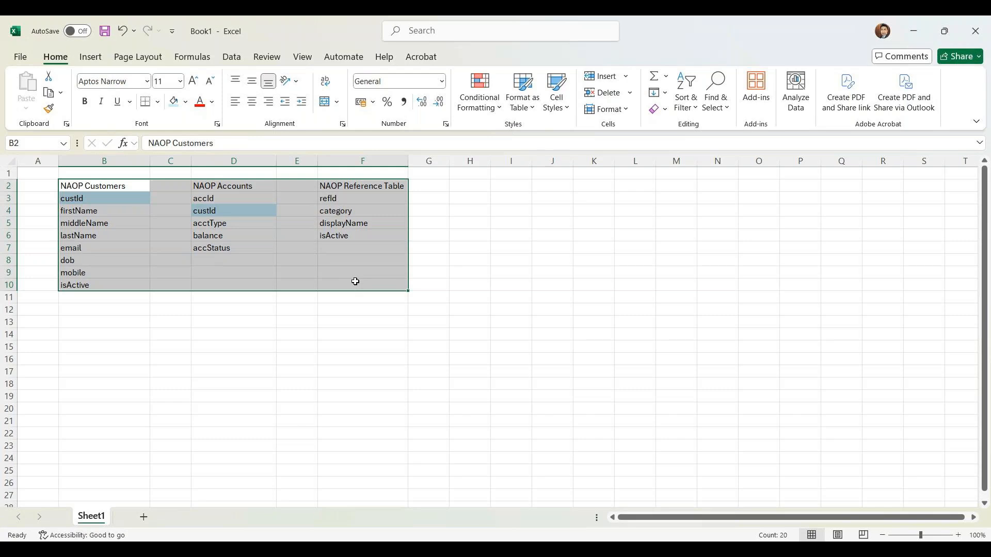
{"action": "key", "text": "alt+Tab"}
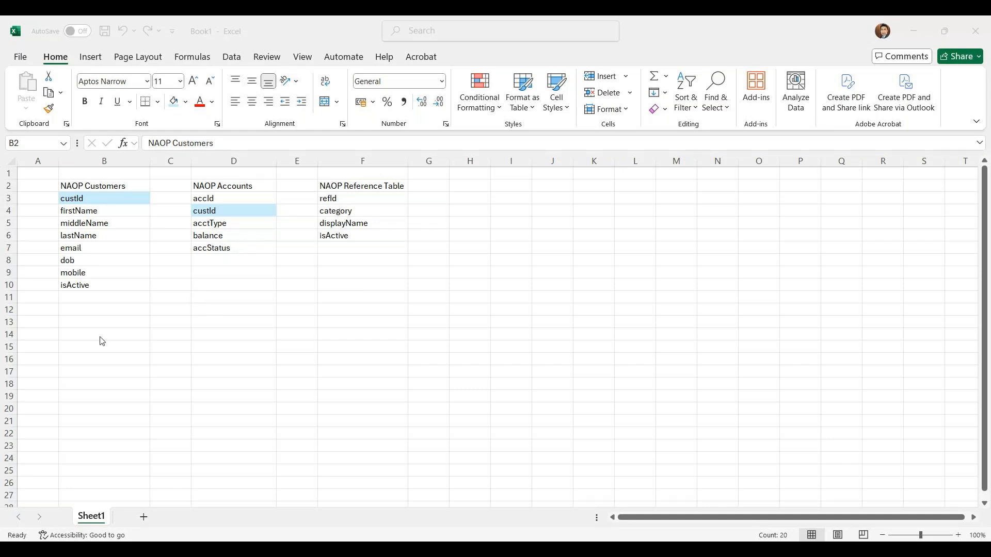
{"action": "left_click", "coordinate": [420, 340]}
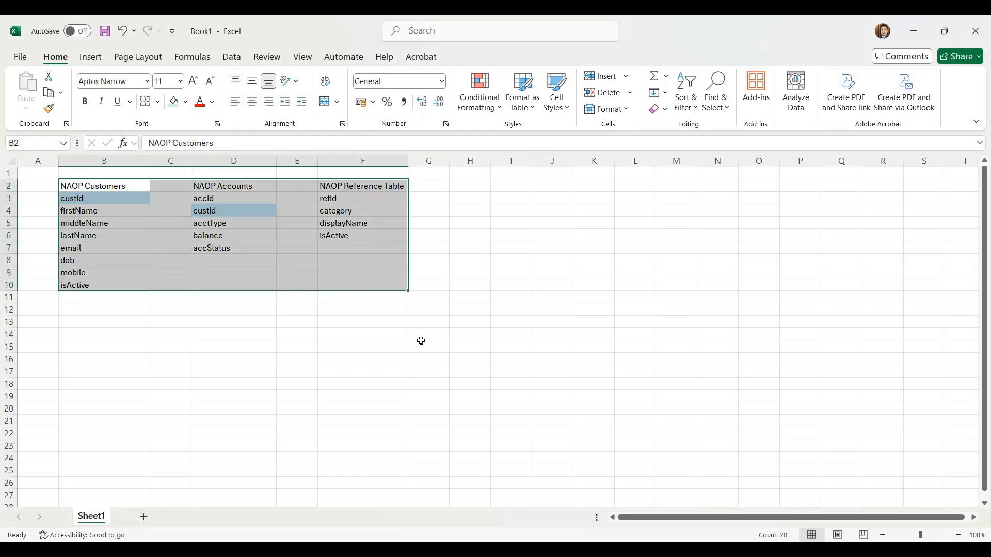
Step: Switch to the New Account Open Process application in Appian and check where the W5022 cloud database can be opened
{"action": "key", "text": "alt+Tab"}
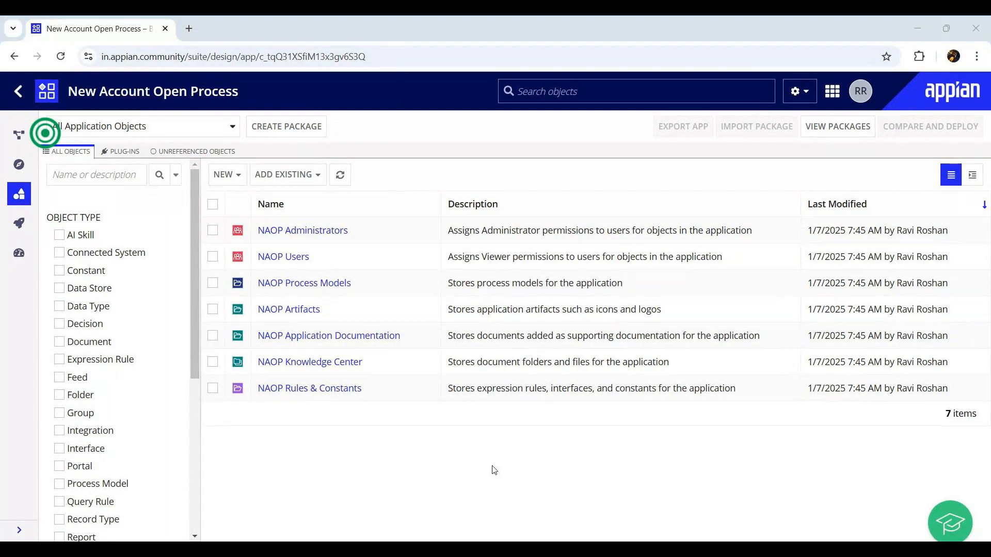
{"action": "left_click", "coordinate": [799, 91]}
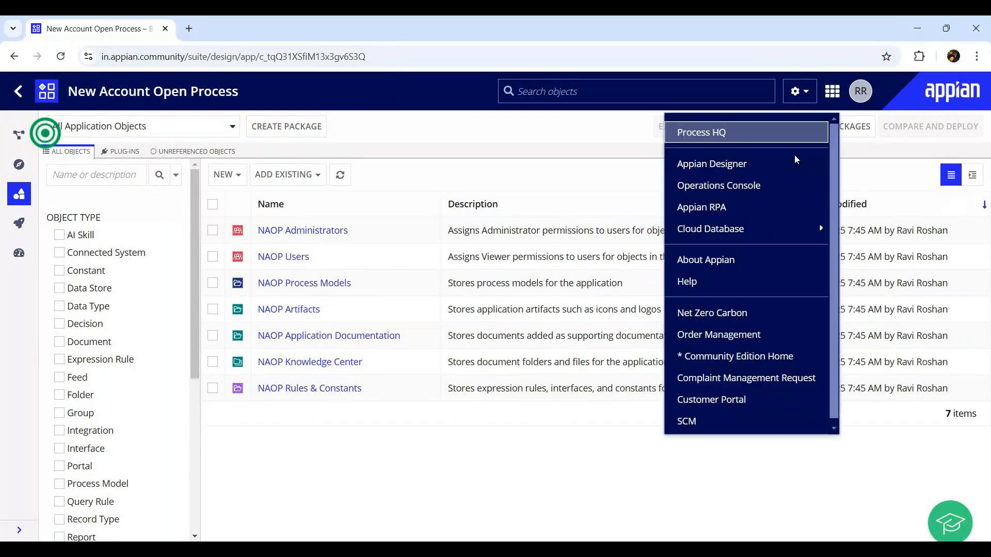
{"action": "mouse_move", "coordinate": [740, 230]}
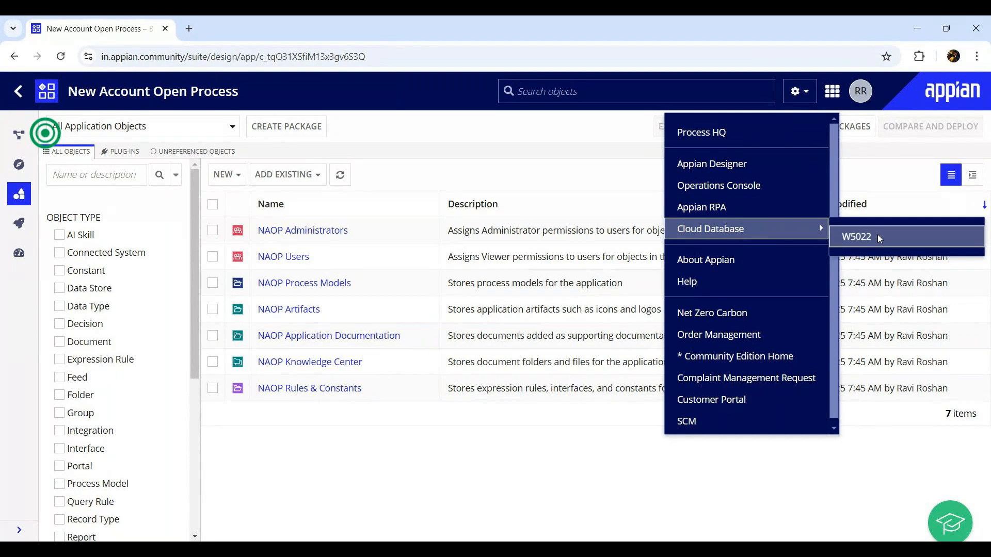
{"action": "left_click", "coordinate": [444, 470]}
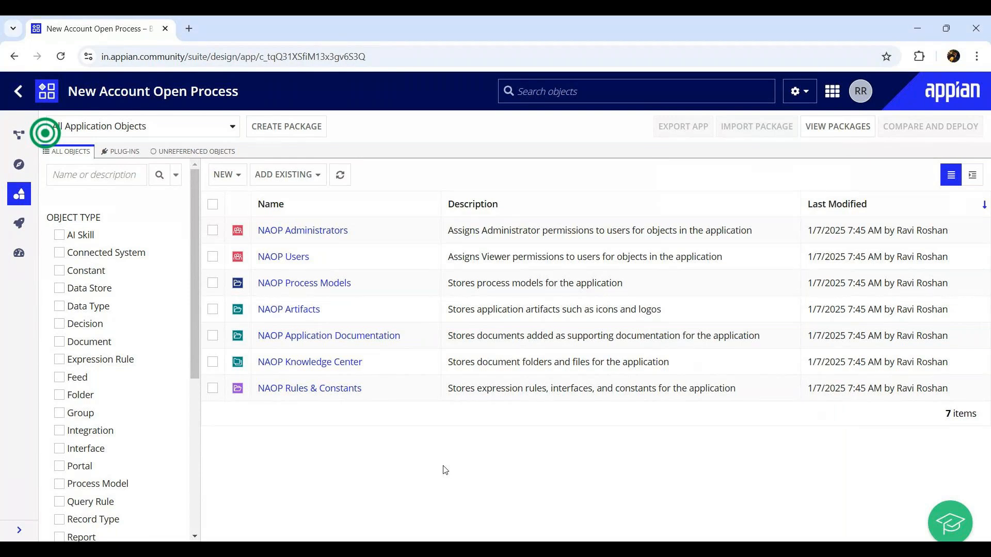
Step: Start a new record type named NAOP Reference Data with the plural display name Reference Data
{"action": "left_click", "coordinate": [238, 178]}
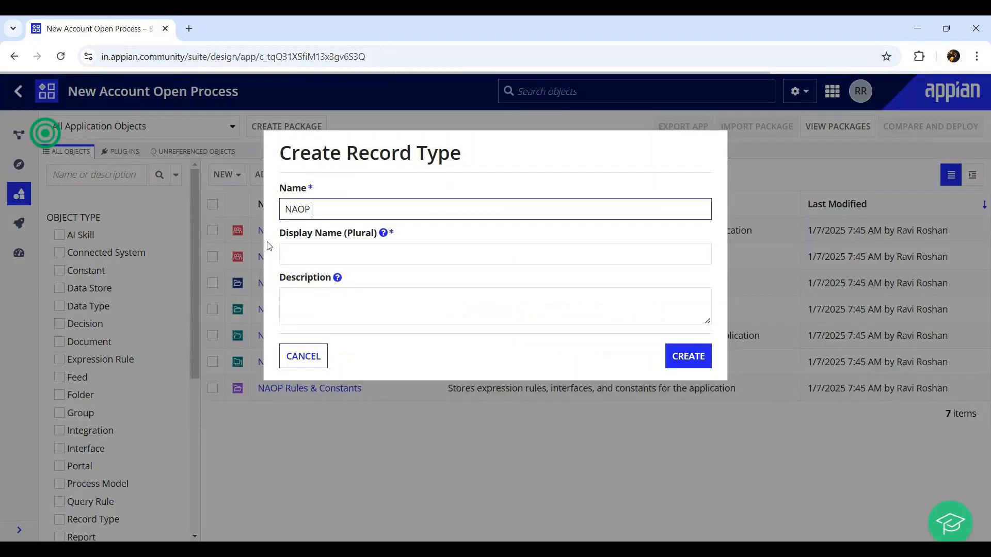
{"action": "type", "text": "R"}
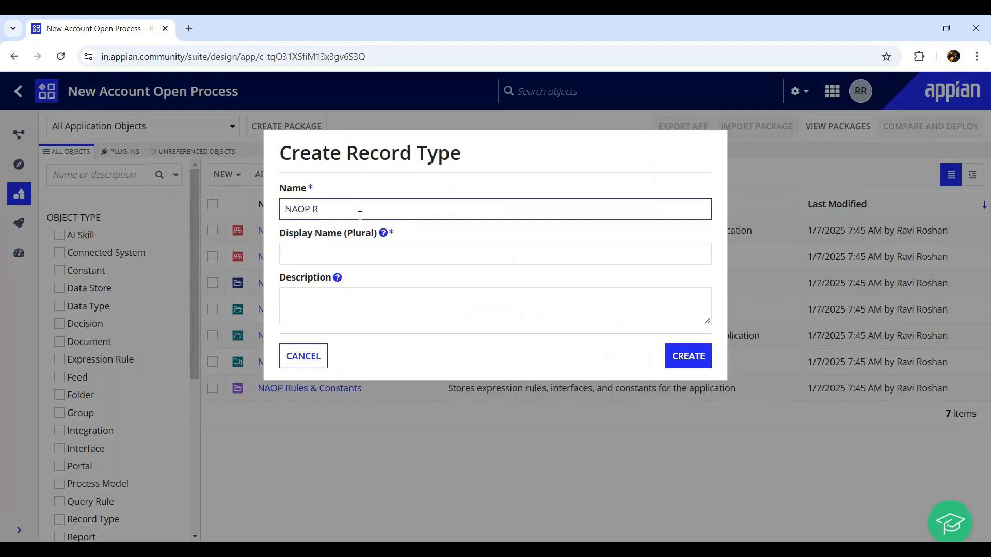
{"action": "type", "text": "eference Data"}
{"action": "key", "text": "Tab"}
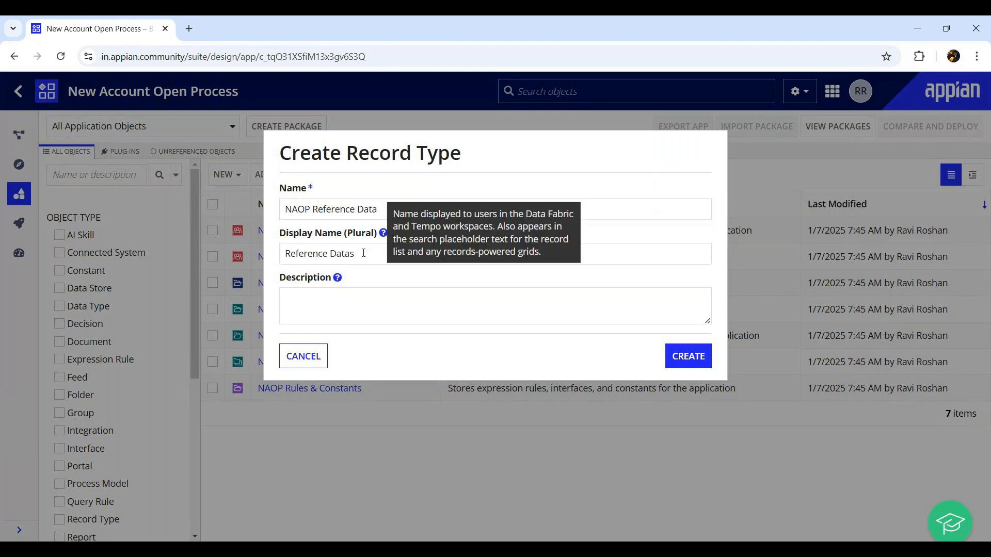
{"action": "left_click", "coordinate": [363, 252]}
{"action": "key", "text": "BackSpace"}
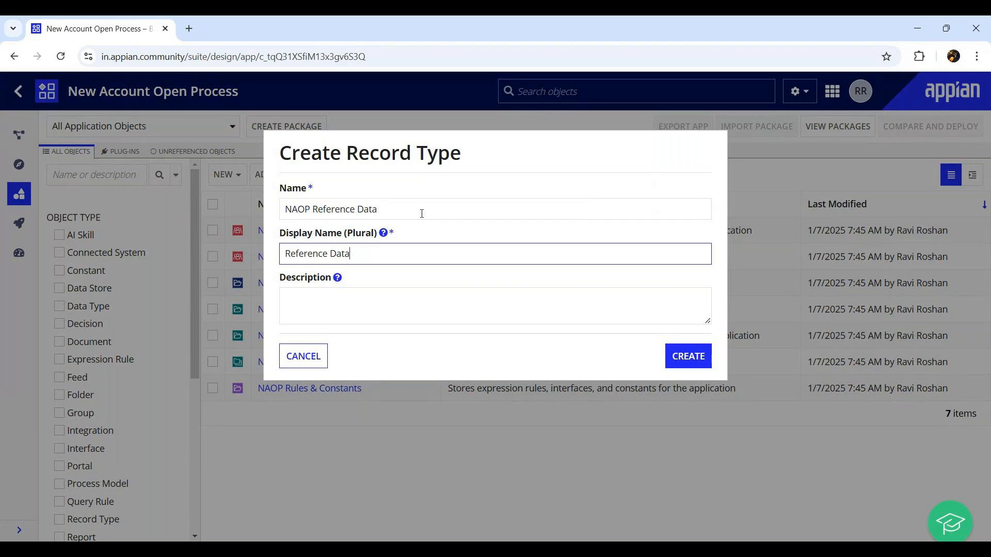
Step: Enter the description "This record will have the list of references items for NAOP Applications" and create the record type
{"action": "left_click", "coordinate": [330, 298]}
{"action": "type", "text": "This record will have the list"}
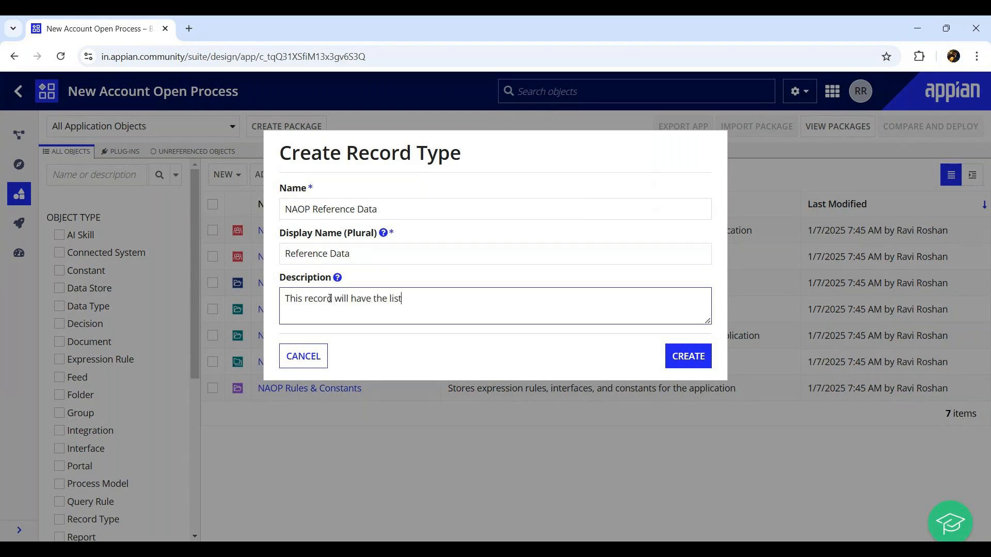
{"action": "type", "text": " of references items for"}
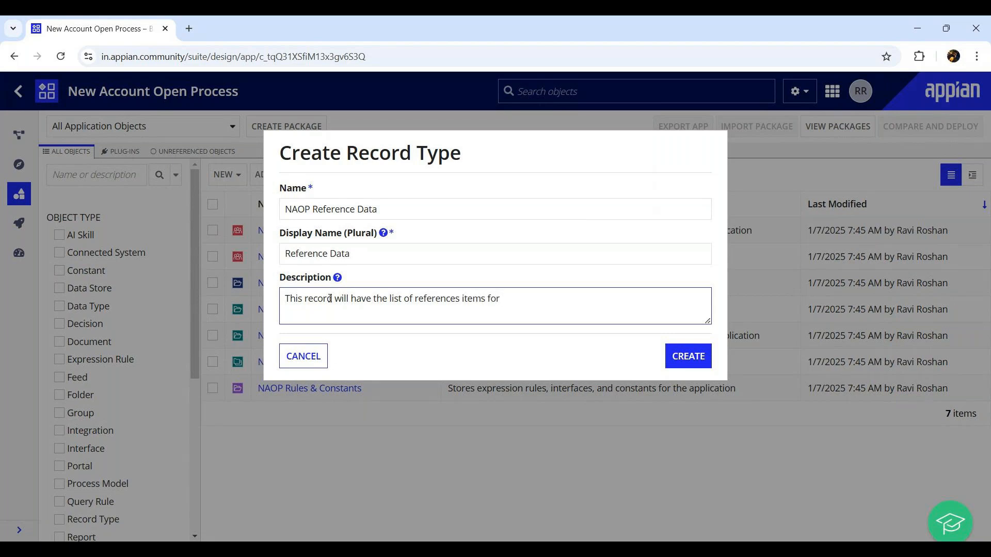
{"action": "type", "text": " NAOP Applicai"}
{"action": "key", "text": "BackSpace"}
{"action": "type", "text": "tions"}
{"action": "left_click", "coordinate": [685, 361]}
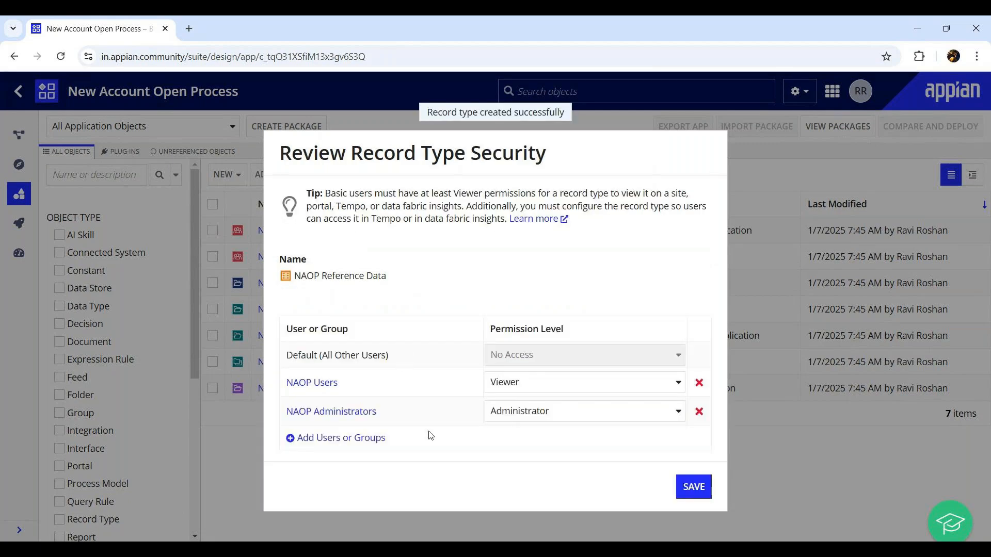
Step: Save the record type's default security and start a new data model from scratch on the W5022 data source
{"action": "left_click", "coordinate": [702, 489]}
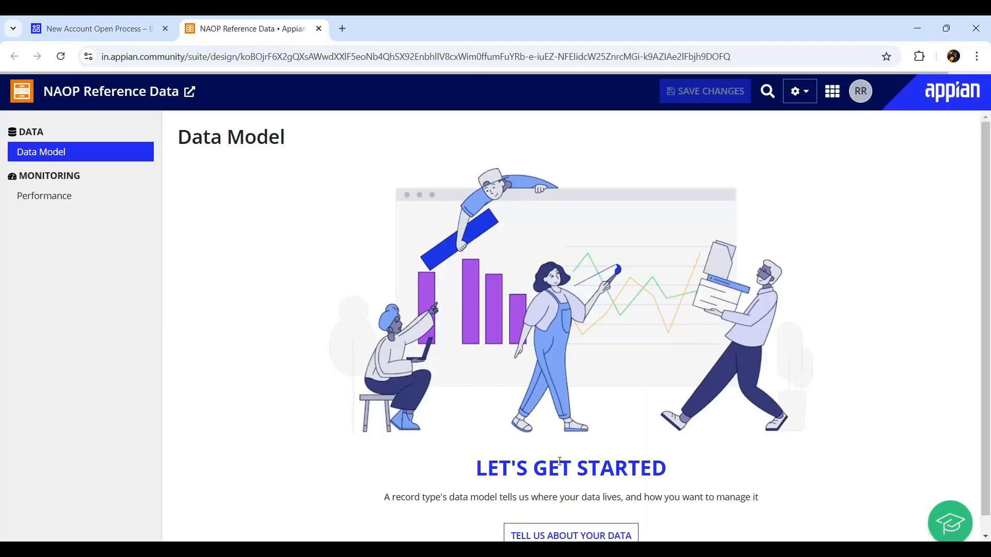
{"action": "scroll", "coordinate": [560, 461], "scroll_direction": "down", "scroll_amount": 1}
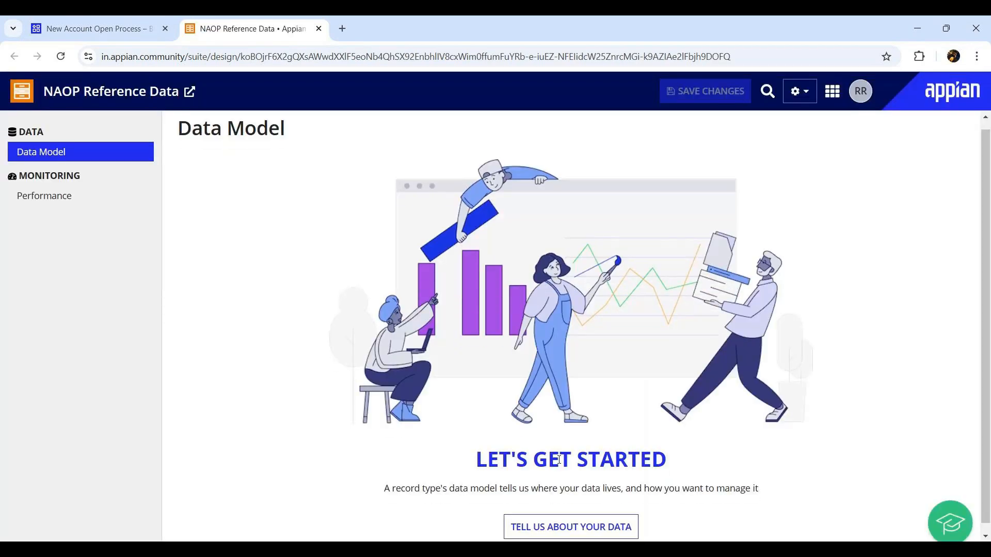
{"action": "scroll", "coordinate": [558, 460], "scroll_direction": "down", "scroll_amount": 1}
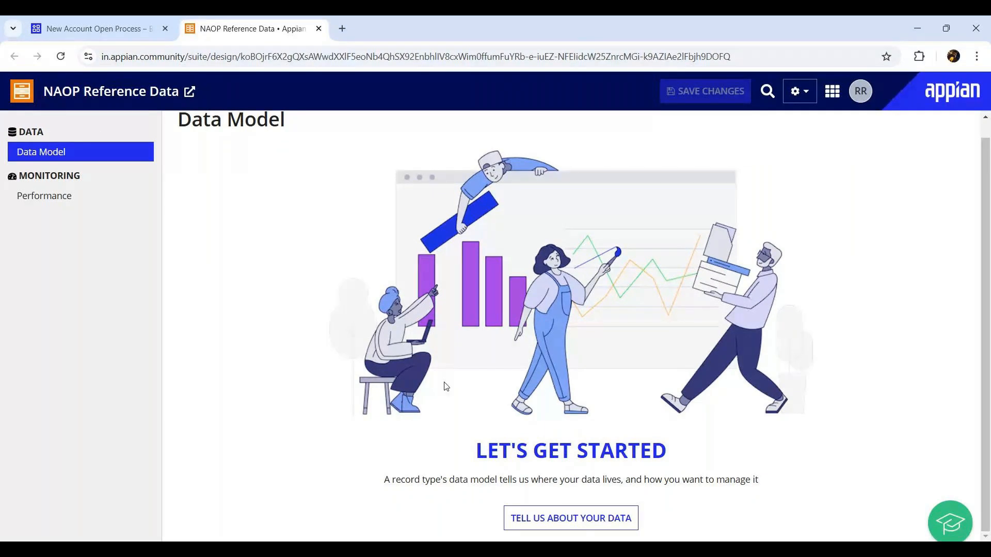
{"action": "left_click", "coordinate": [600, 527]}
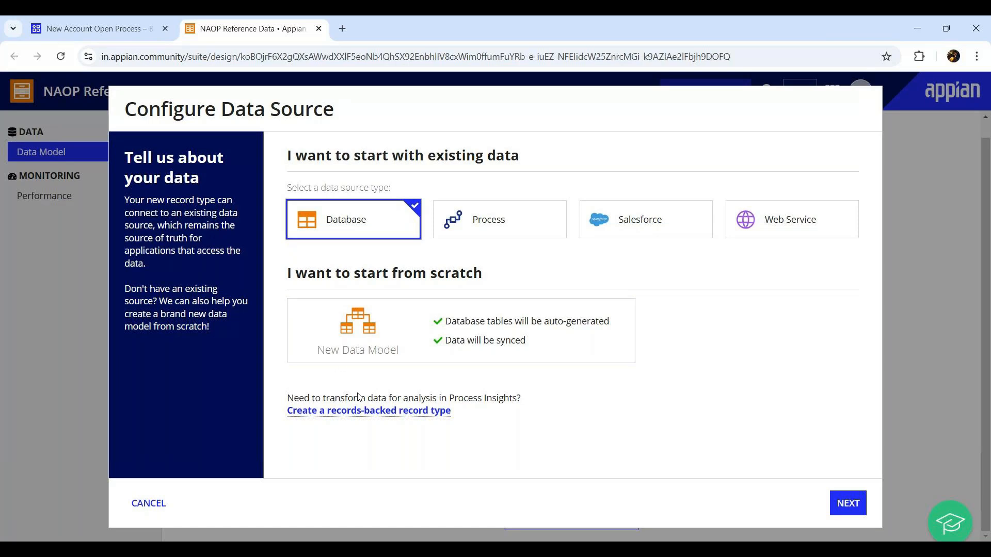
{"action": "left_click", "coordinate": [359, 351]}
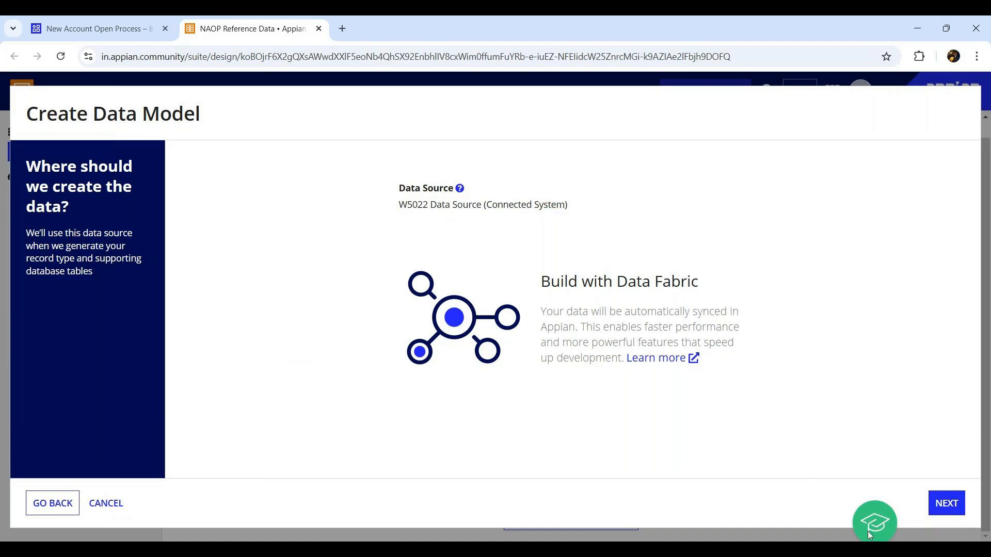
{"action": "left_click", "coordinate": [956, 507]}
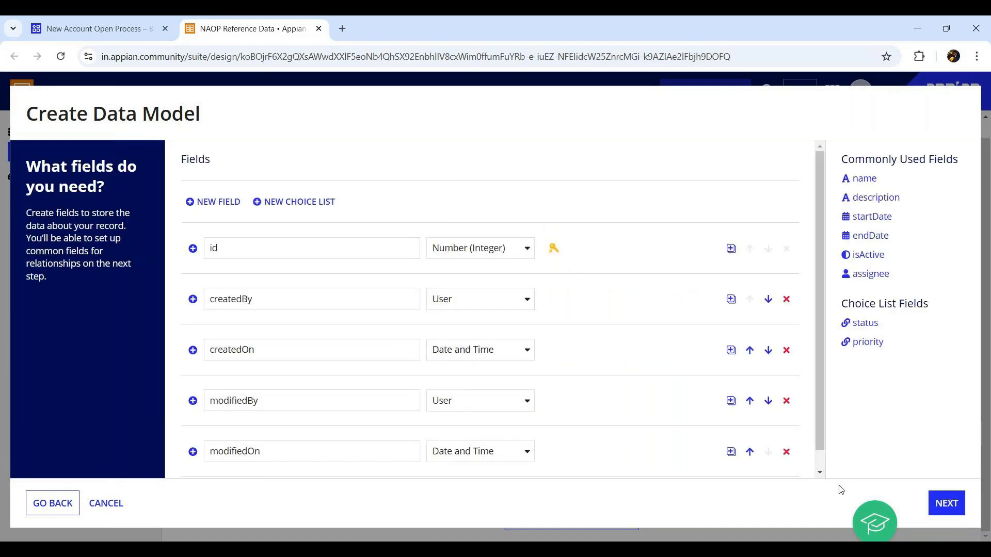
Step: Add the text fields category and displayValue directly below id in the data model
{"action": "scroll", "coordinate": [449, 418], "scroll_direction": "down", "scroll_amount": 1}
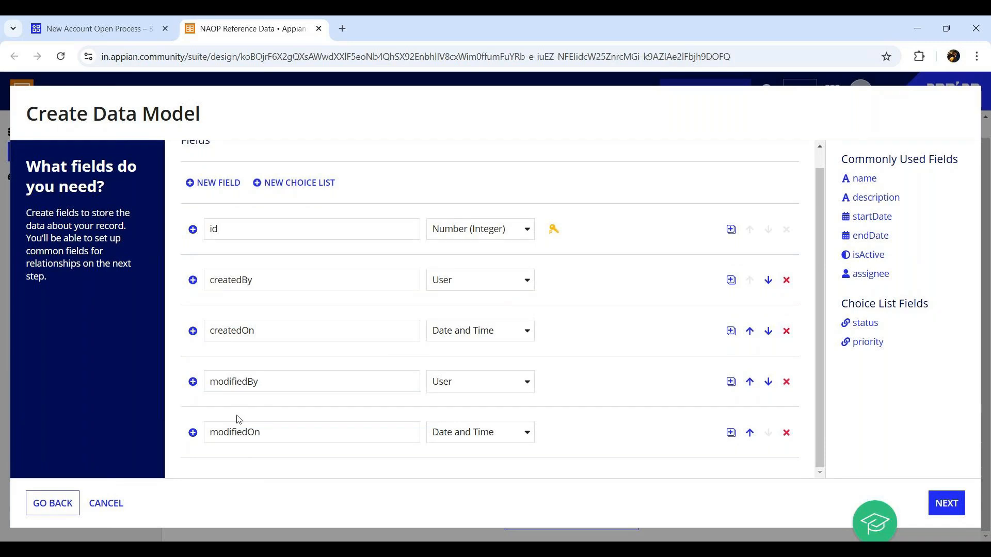
{"action": "left_click", "coordinate": [194, 229]}
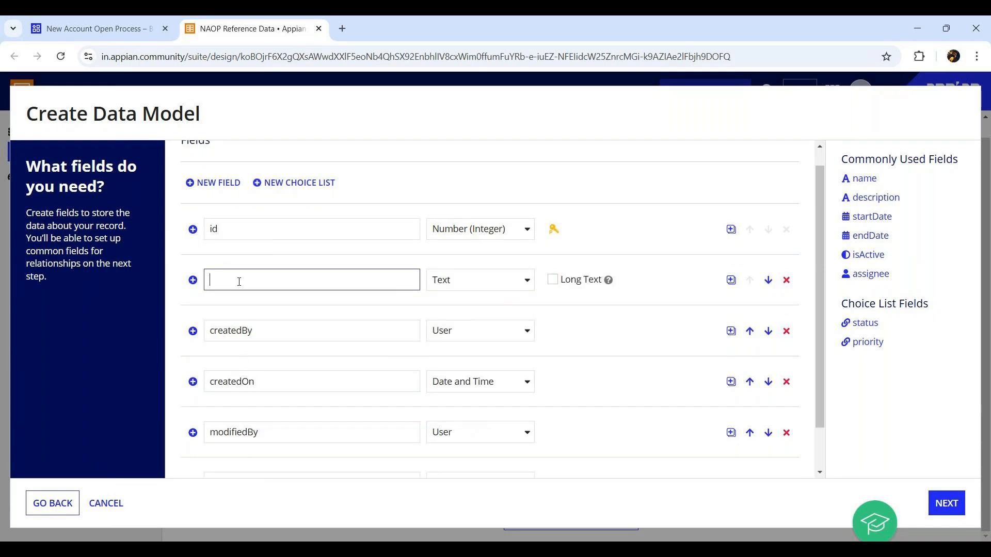
{"action": "type", "text": "category"}
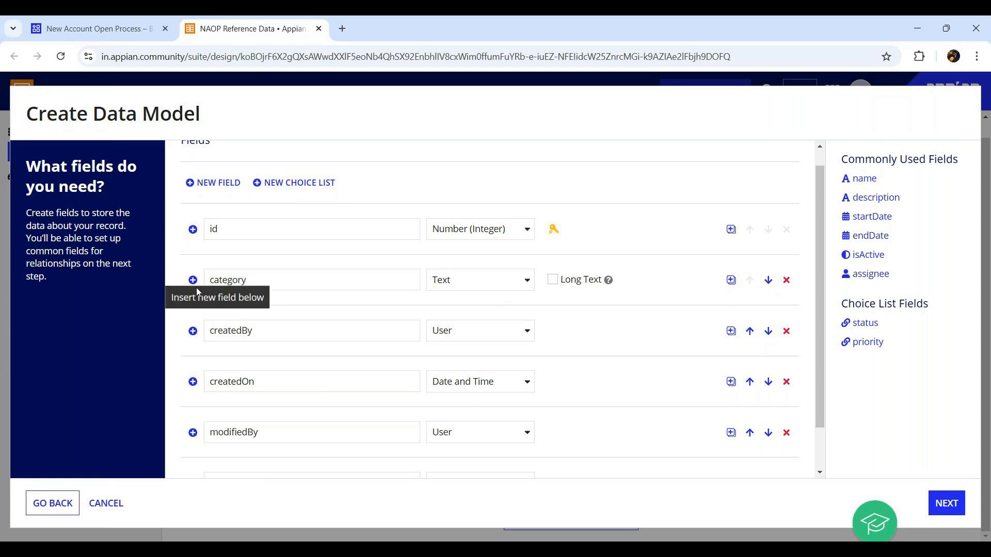
{"action": "left_click", "coordinate": [237, 330]}
{"action": "type", "text": "displa"}
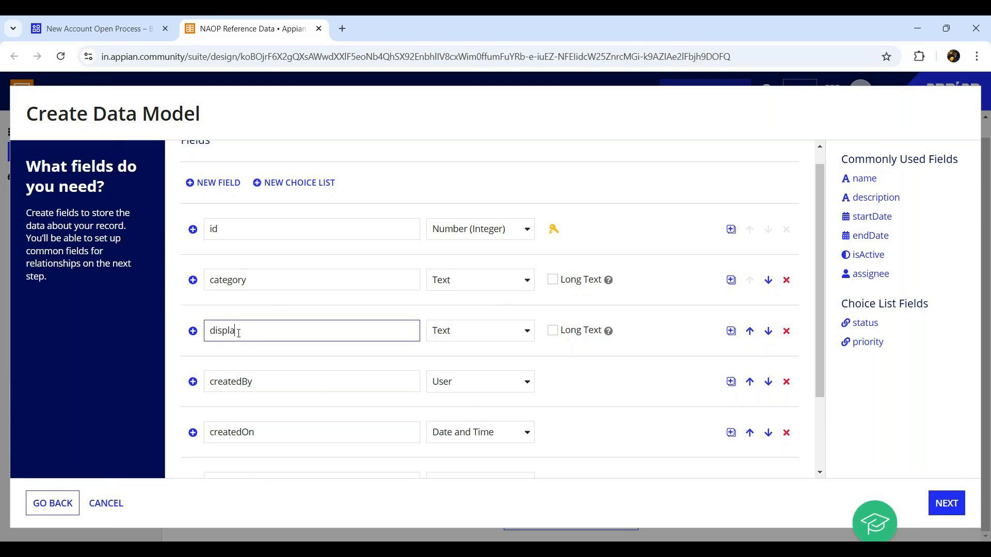
{"action": "type", "text": "yValue"}
Step: Add a Boolean field named isActive directly below modifiedOn in the data model
{"action": "scroll", "coordinate": [268, 382], "scroll_direction": "down", "scroll_amount": 2}
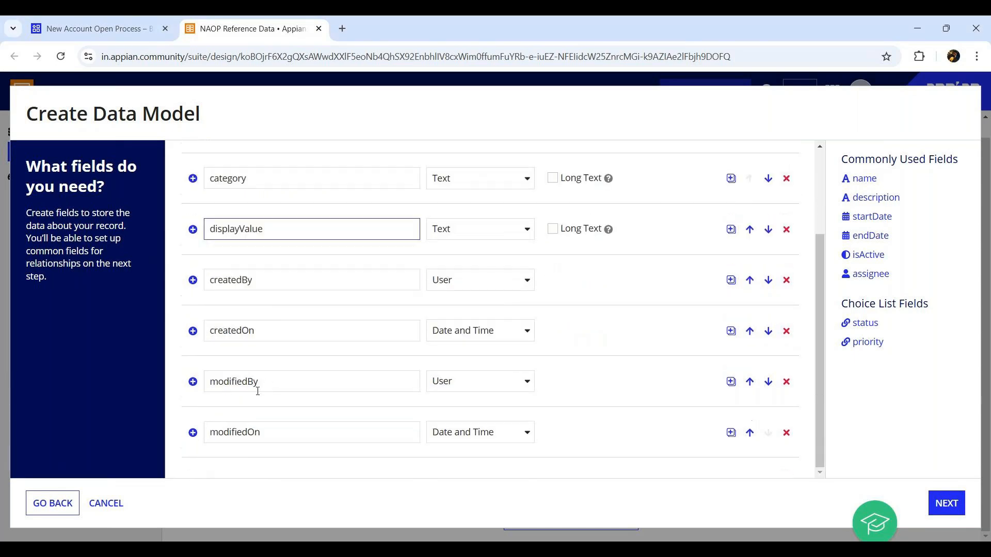
{"action": "left_click", "coordinate": [194, 436]}
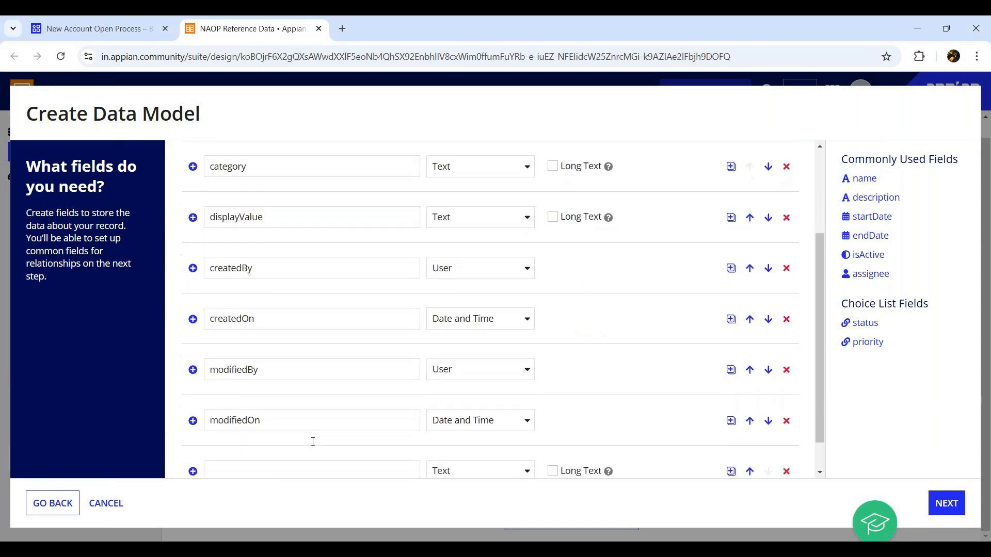
{"action": "left_click", "coordinate": [274, 432]}
{"action": "type", "text": "isAc"}
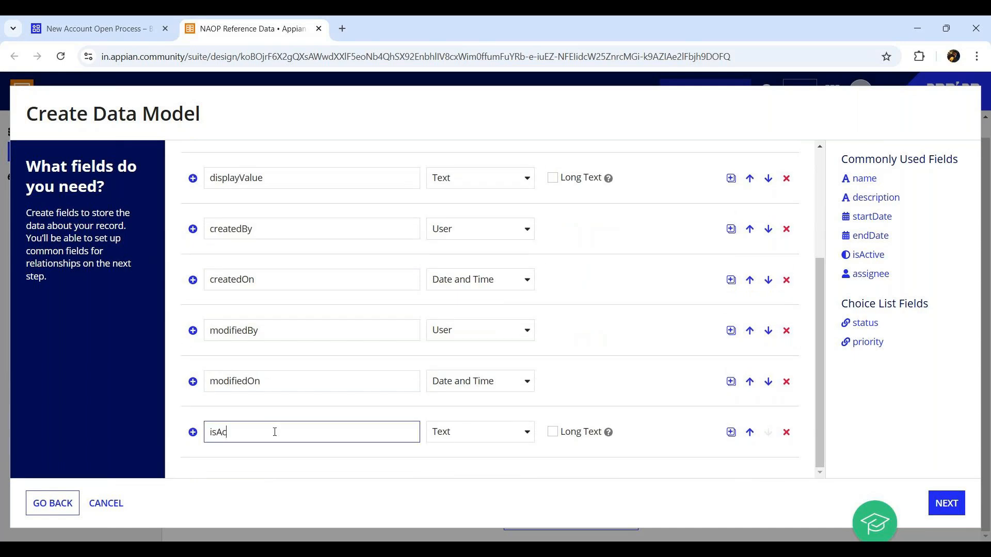
{"action": "type", "text": "tive"}
{"action": "left_click", "coordinate": [524, 435]}
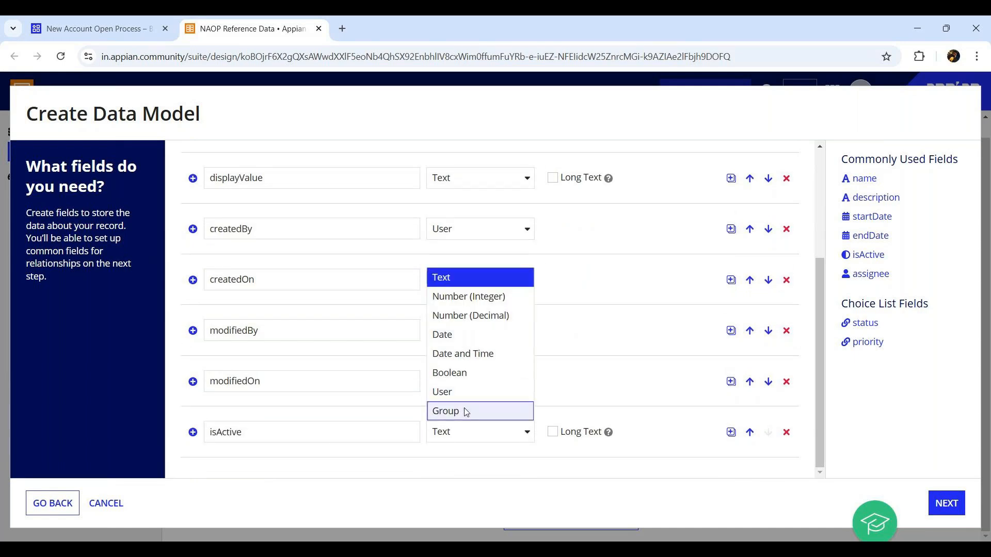
{"action": "left_click", "coordinate": [450, 373]}
Step: Check the names and types of all data model fields from id through isActive
{"action": "scroll", "coordinate": [564, 376], "scroll_direction": "up", "scroll_amount": 3}
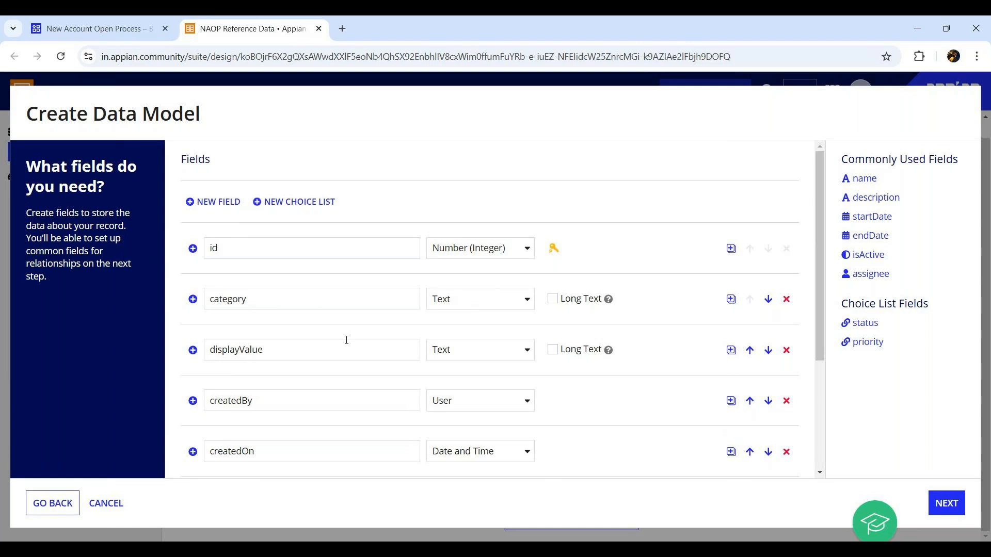
{"action": "scroll", "coordinate": [346, 339], "scroll_direction": "down", "scroll_amount": 3}
{"action": "scroll", "coordinate": [346, 339], "scroll_direction": "up", "scroll_amount": 3}
{"action": "scroll", "coordinate": [346, 340], "scroll_direction": "down", "scroll_amount": 1}
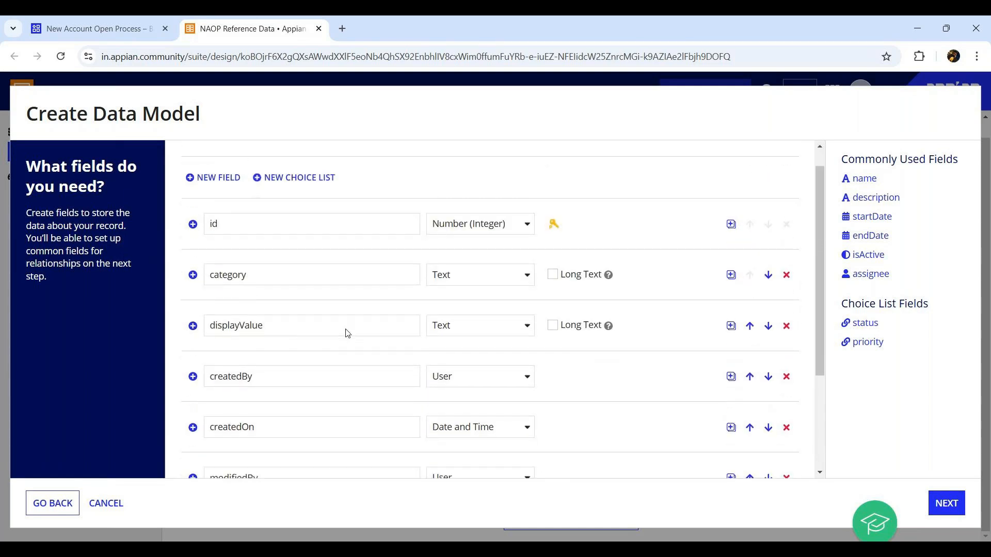
{"action": "scroll", "coordinate": [346, 333], "scroll_direction": "down", "scroll_amount": 2}
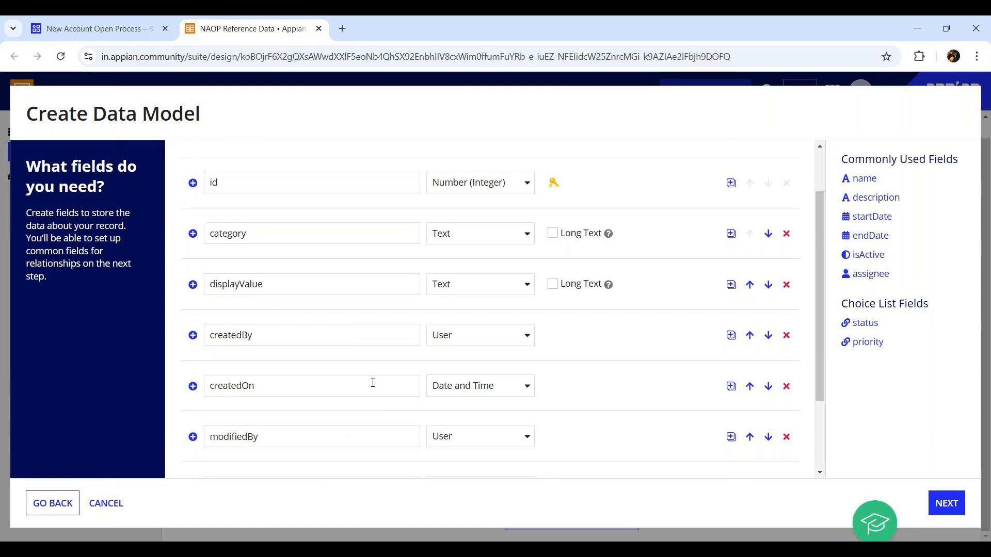
{"action": "scroll", "coordinate": [371, 382], "scroll_direction": "down", "scroll_amount": 2}
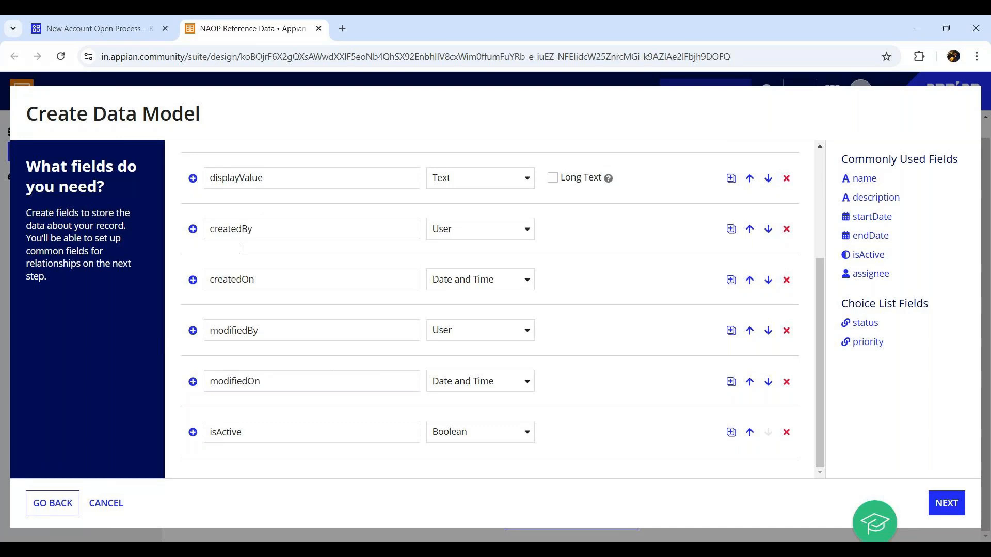
{"action": "scroll", "coordinate": [287, 372], "scroll_direction": "up", "scroll_amount": 4}
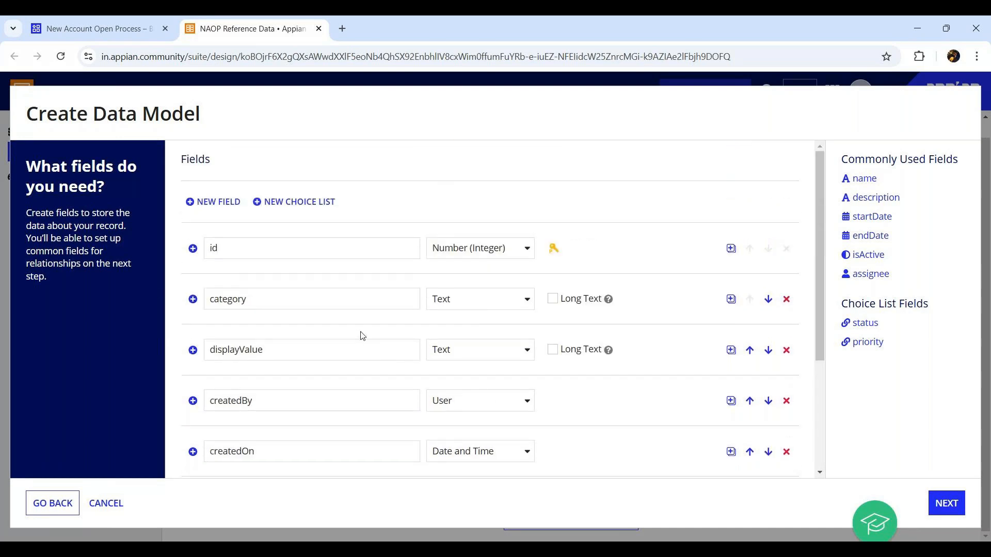
{"action": "scroll", "coordinate": [278, 366], "scroll_direction": "down", "scroll_amount": 3}
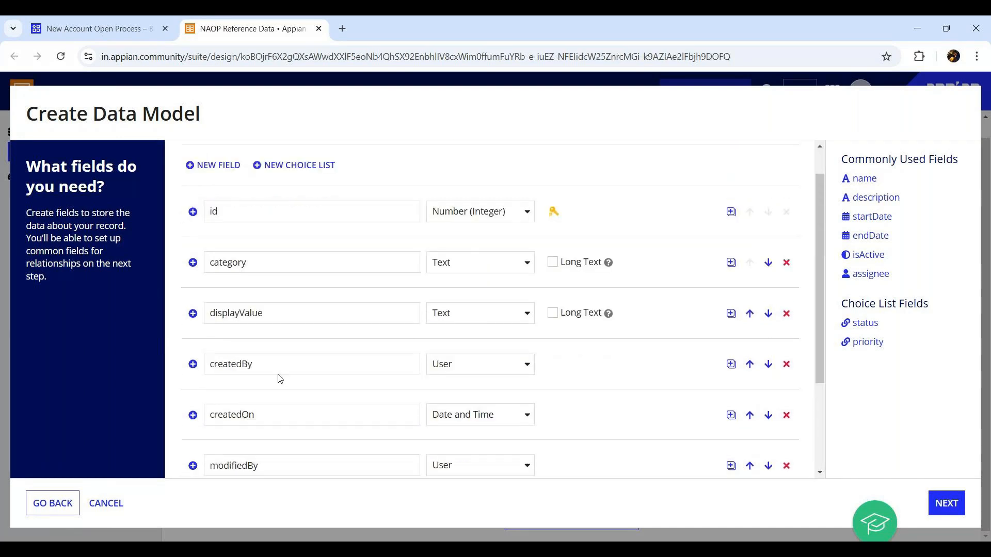
{"action": "scroll", "coordinate": [276, 378], "scroll_direction": "up", "scroll_amount": 3}
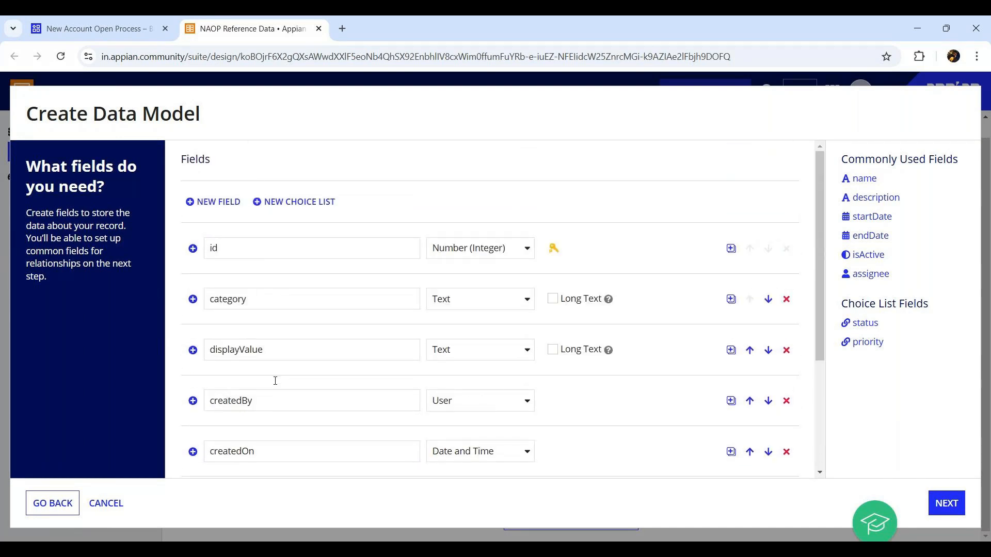
{"action": "scroll", "coordinate": [278, 381], "scroll_direction": "down", "scroll_amount": 3}
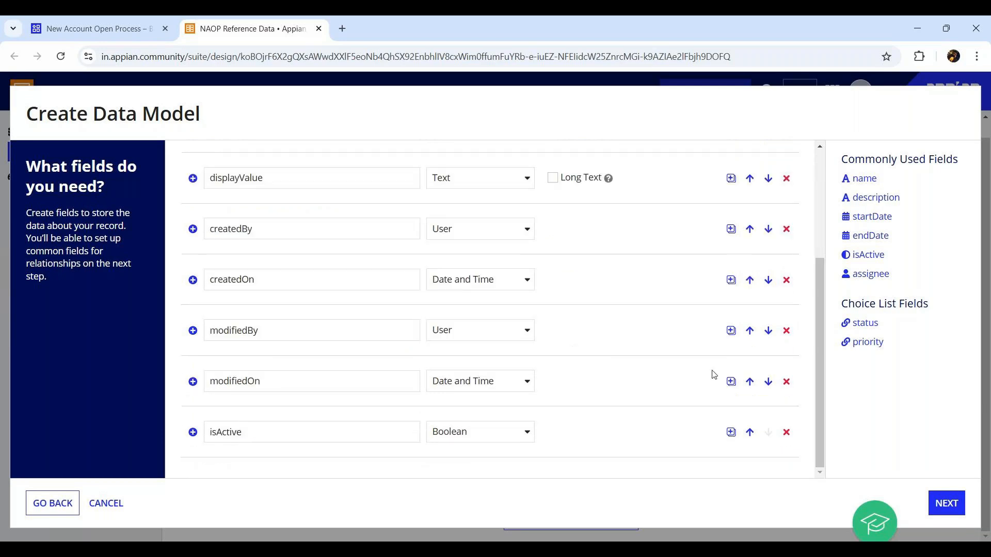
Step: Remove the generated createdByUser and modifiedByUser relationships and proceed to the data model review
{"action": "left_click", "coordinate": [952, 505]}
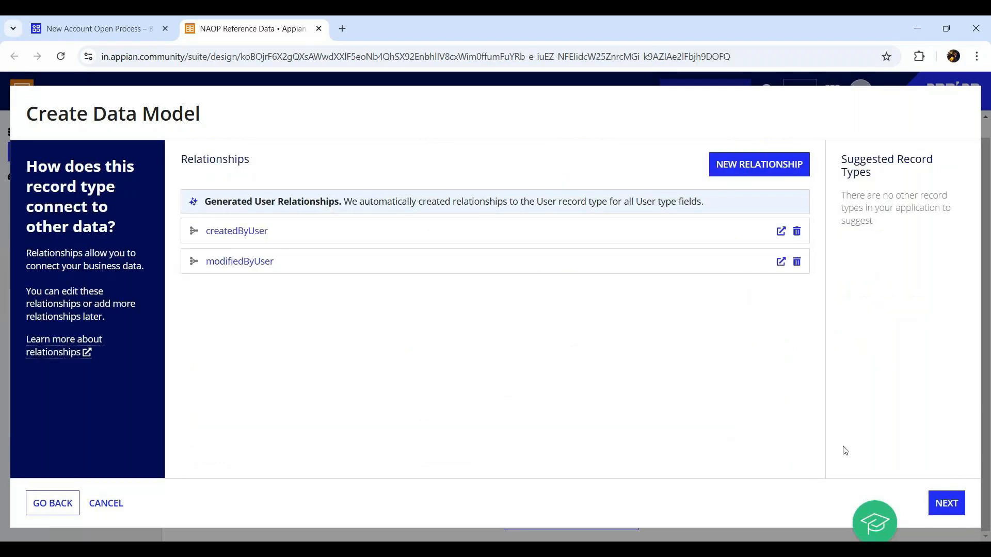
{"action": "left_click", "coordinate": [796, 236]}
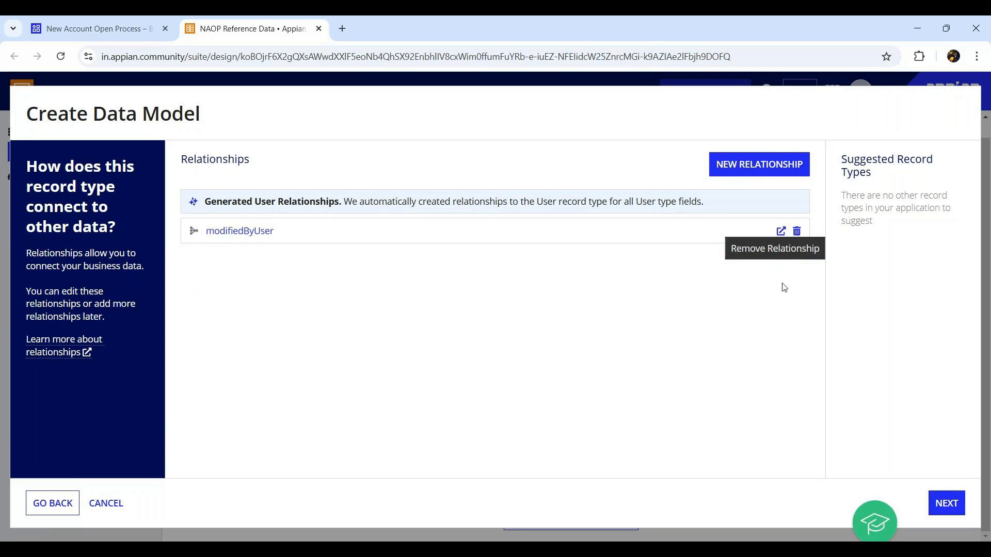
{"action": "left_click", "coordinate": [797, 234]}
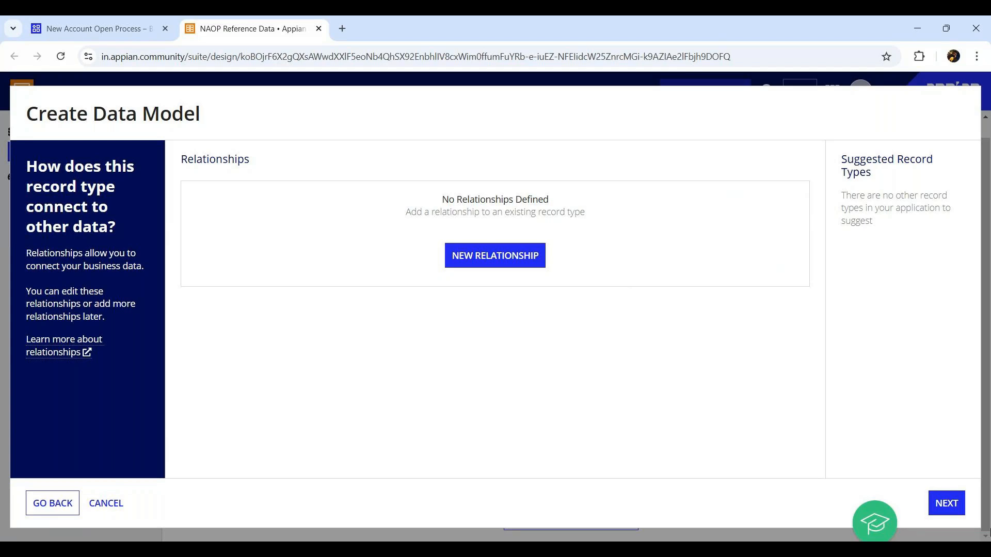
{"action": "left_click", "coordinate": [946, 503]}
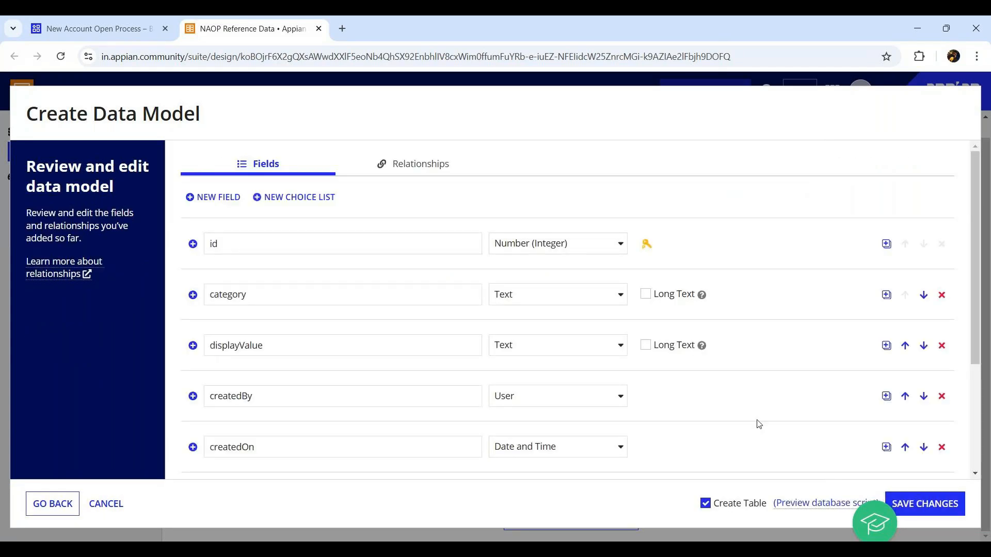
Step: Review the complete field list and data types before saving the data model
{"action": "scroll", "coordinate": [552, 406], "scroll_direction": "down", "scroll_amount": 3}
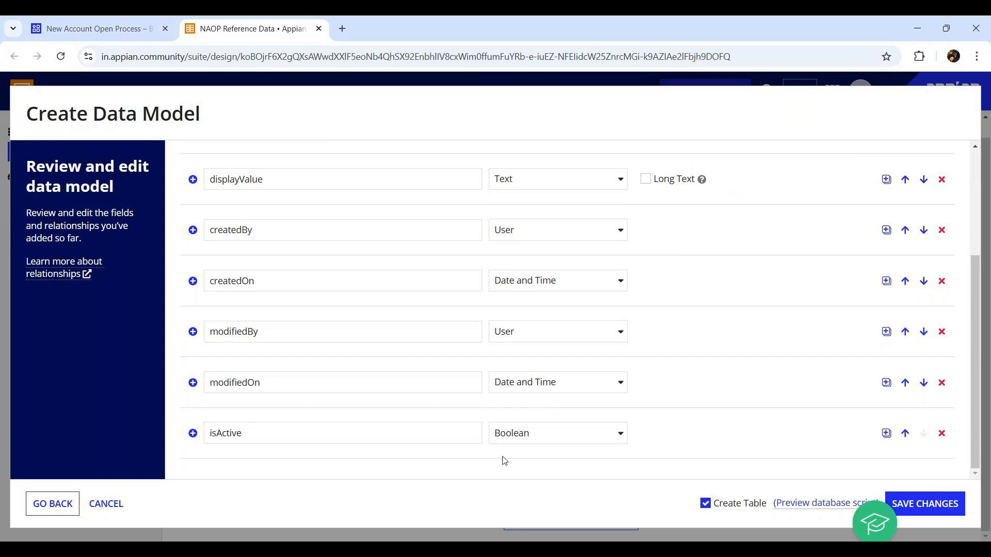
{"action": "scroll", "coordinate": [253, 373], "scroll_direction": "up", "scroll_amount": 3}
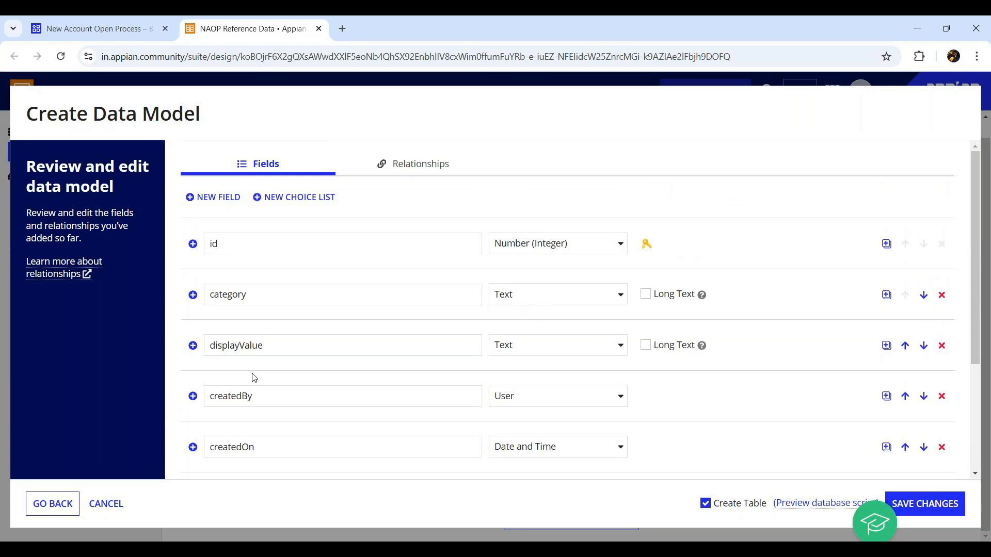
{"action": "scroll", "coordinate": [253, 374], "scroll_direction": "down", "scroll_amount": 3}
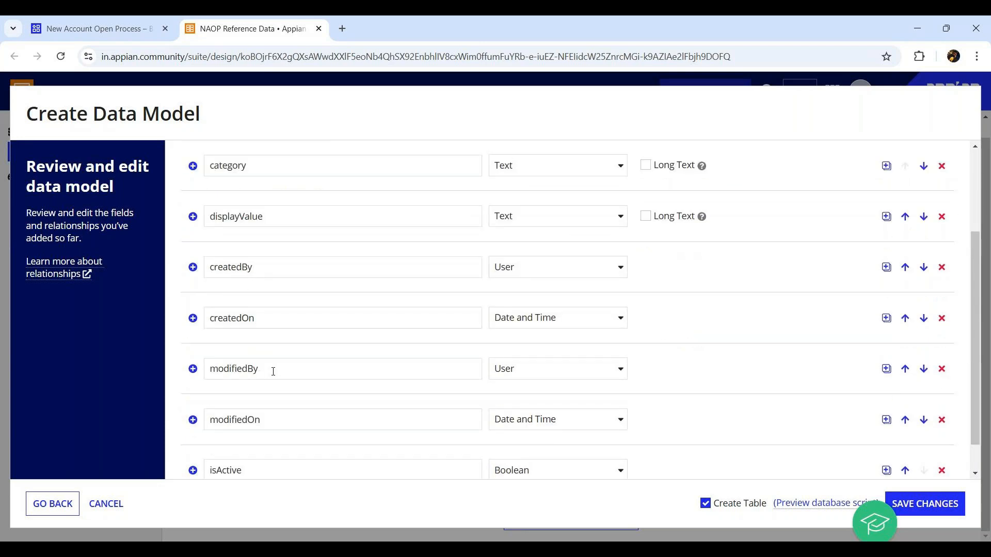
{"action": "scroll", "coordinate": [253, 405], "scroll_direction": "down", "scroll_amount": 1}
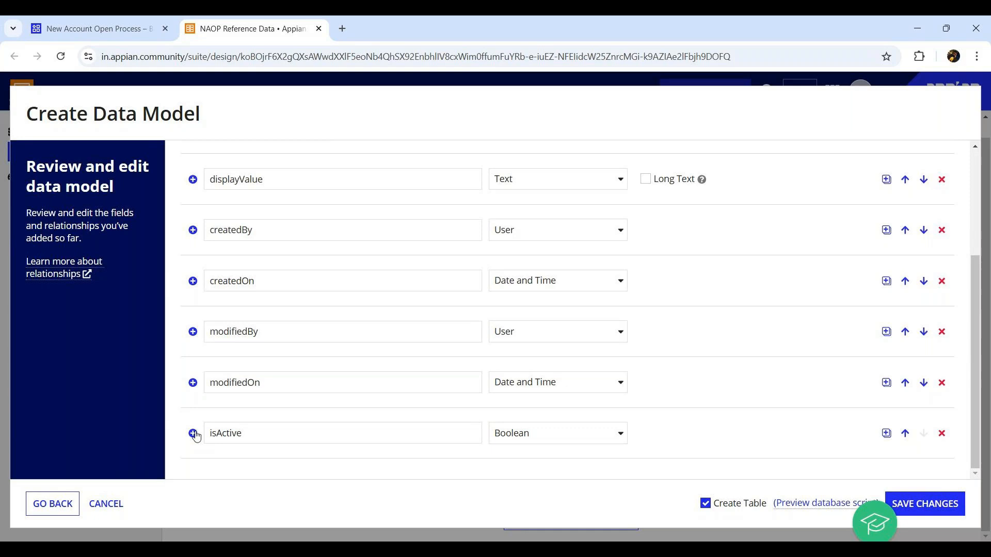
{"action": "scroll", "coordinate": [292, 332], "scroll_direction": "up", "scroll_amount": 3}
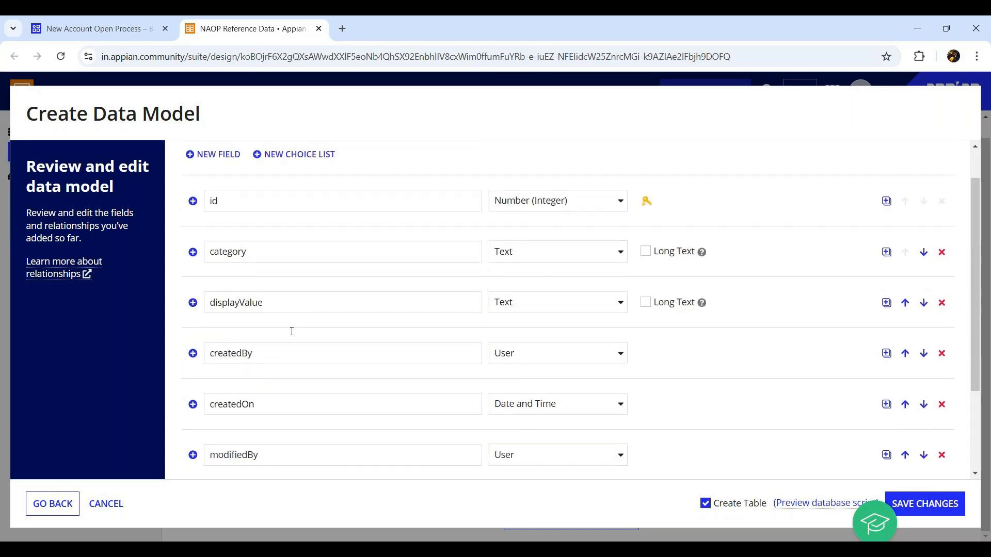
{"action": "scroll", "coordinate": [292, 331], "scroll_direction": "up", "scroll_amount": 1}
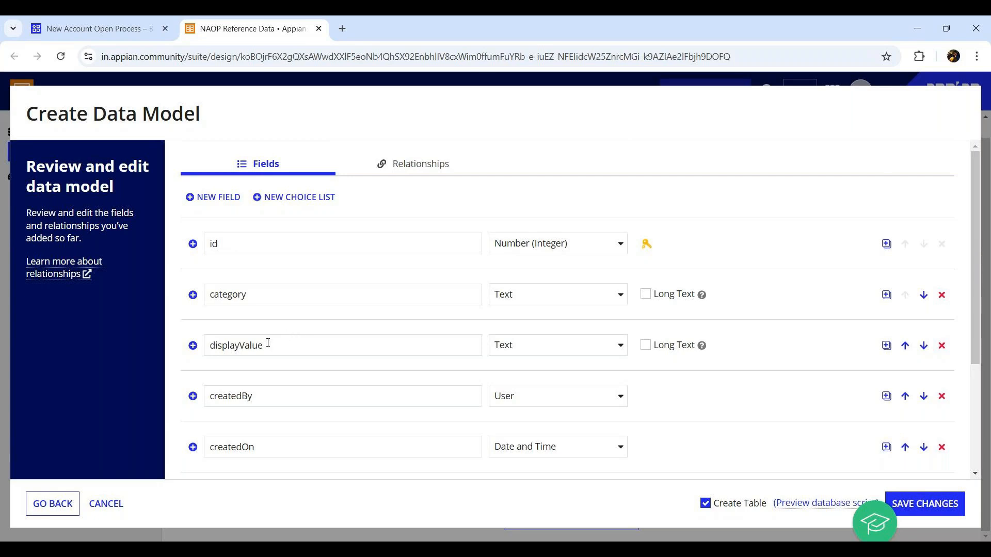
{"action": "scroll", "coordinate": [327, 337], "scroll_direction": "down", "scroll_amount": 3}
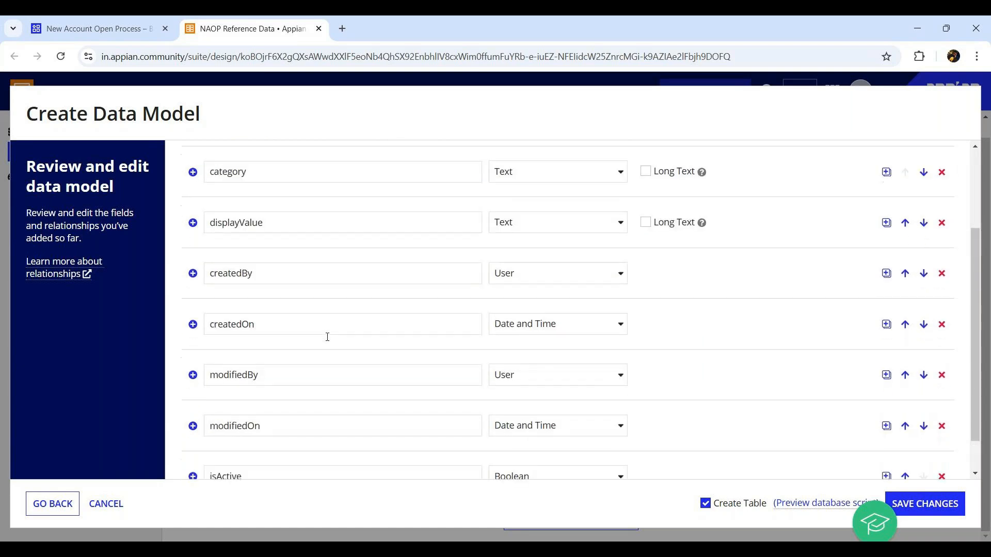
{"action": "scroll", "coordinate": [327, 337], "scroll_direction": "up", "scroll_amount": 3}
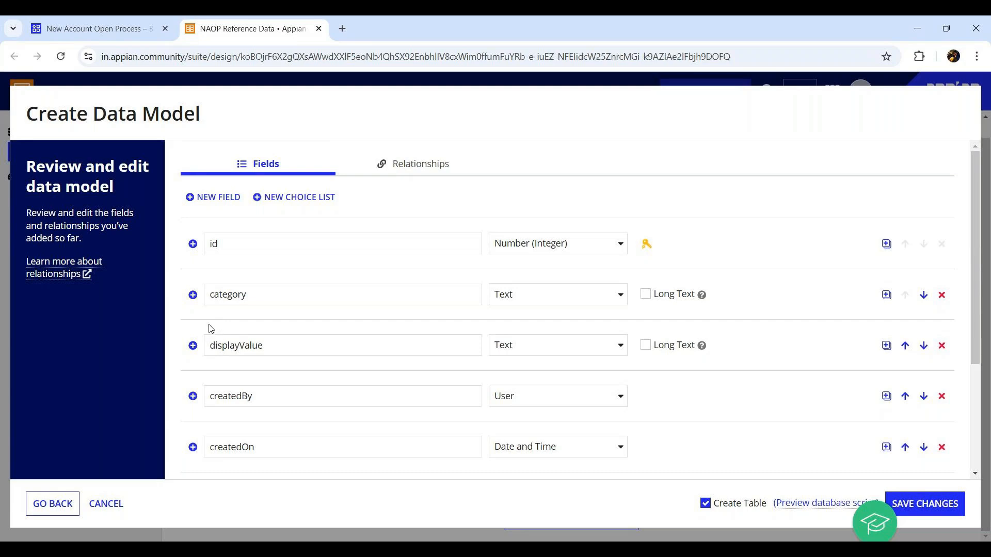
{"action": "scroll", "coordinate": [274, 376], "scroll_direction": "down", "scroll_amount": 3}
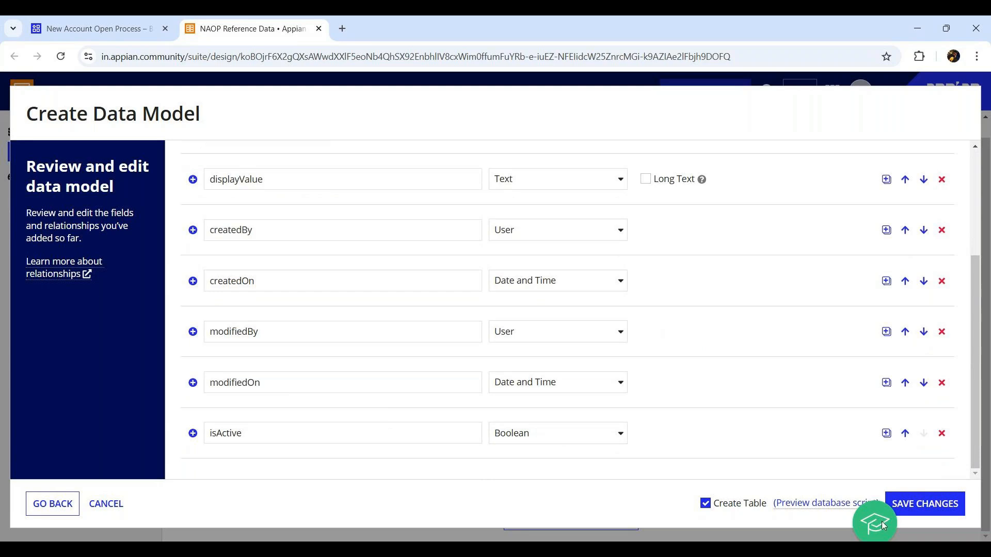
Step: Save the data model with Create Table enabled and close the data model wizard
{"action": "left_click_drag", "start_coordinate": [881, 523], "coordinate": [547, 522]}
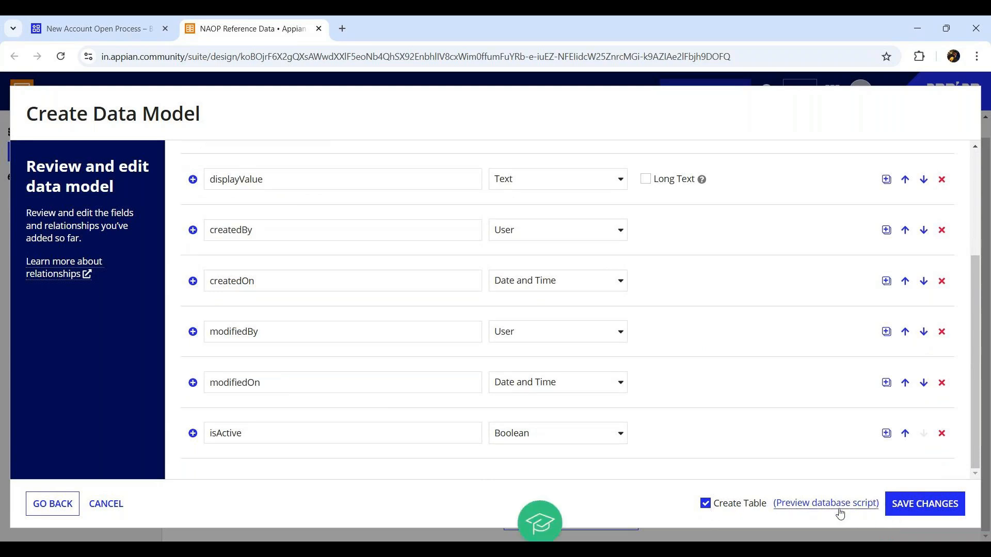
{"action": "left_click", "coordinate": [909, 509]}
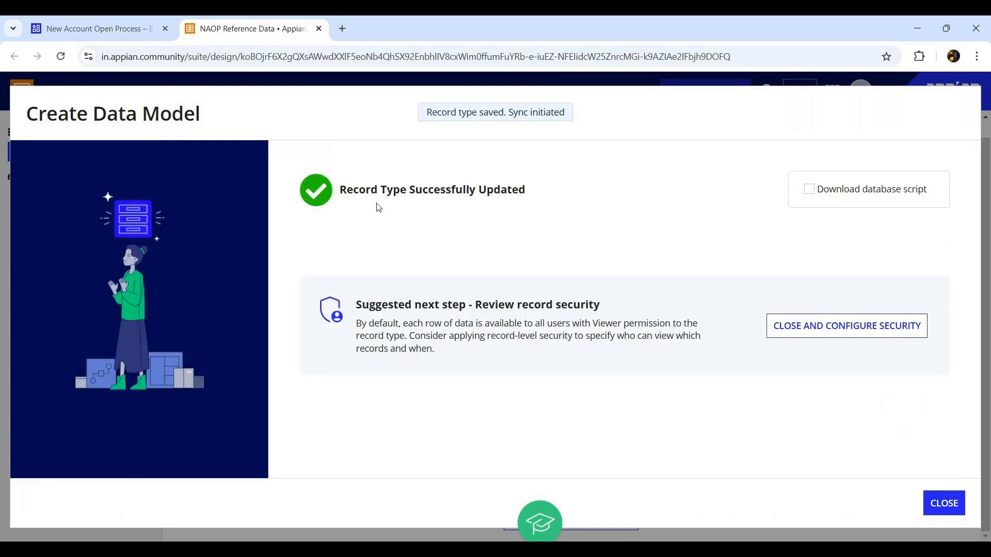
{"action": "left_click_drag", "start_coordinate": [400, 191], "coordinate": [531, 196]}
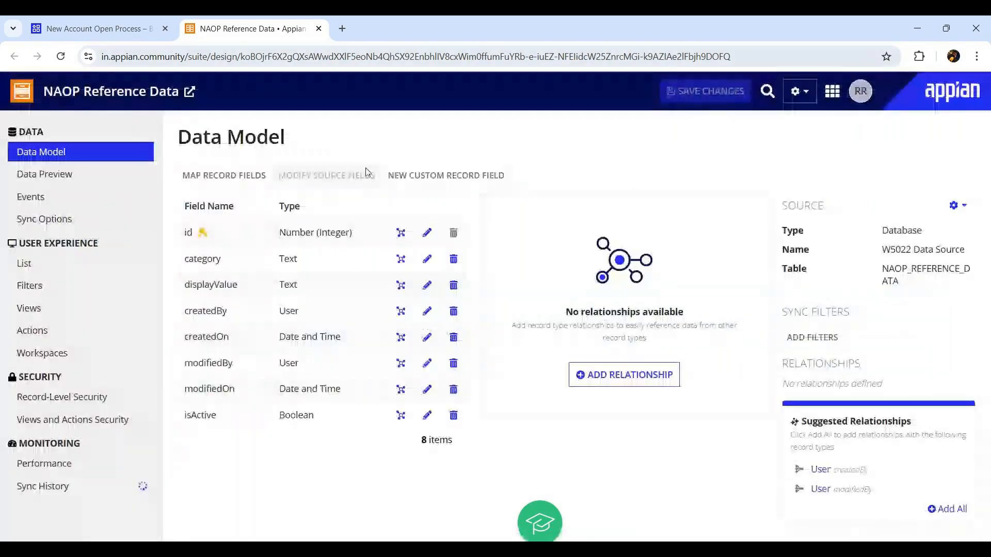
Step: Open the W5022 cloud database in phpMyAdmin and browse the NAOP_REFERENCE_DATA table
{"action": "left_click", "coordinate": [832, 91]}
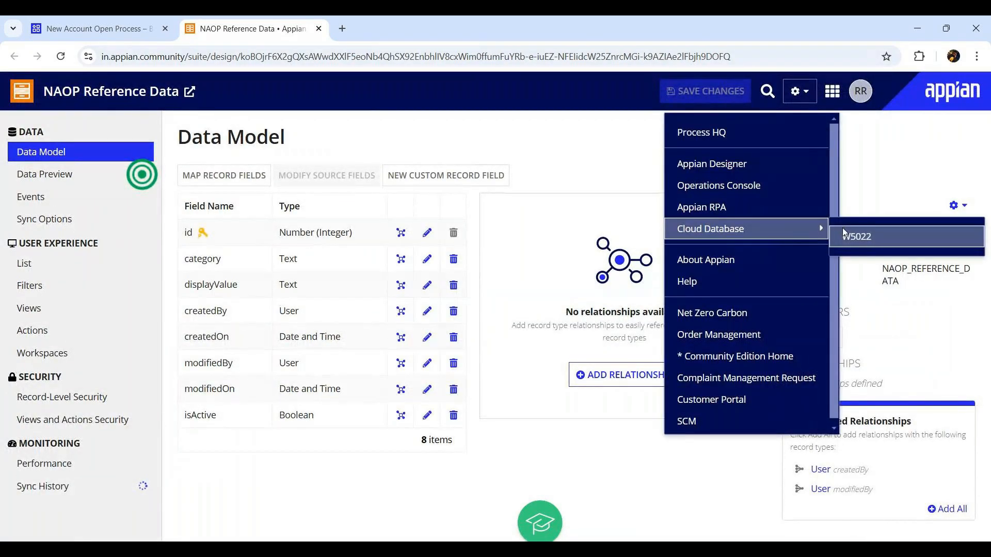
{"action": "left_click", "coordinate": [844, 235]}
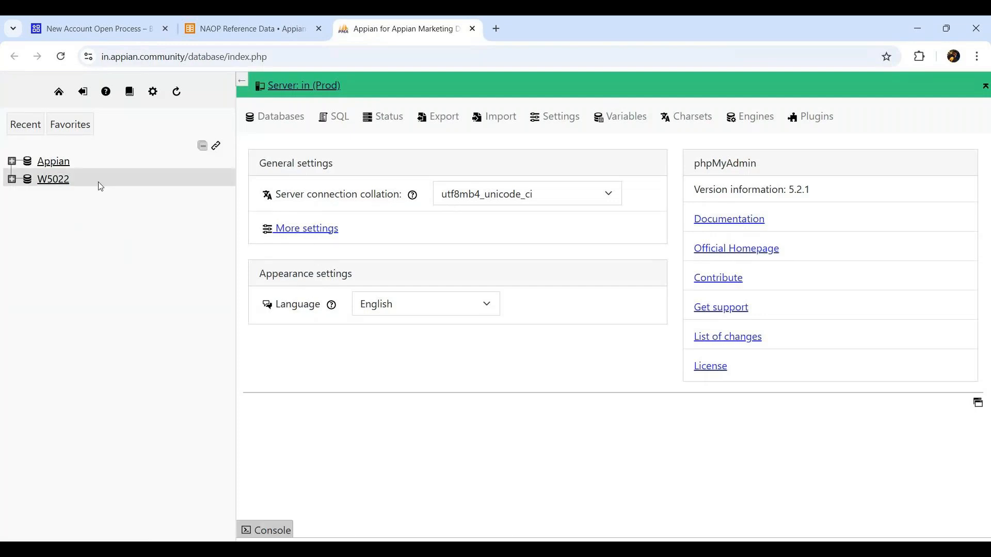
{"action": "left_click", "coordinate": [11, 179]}
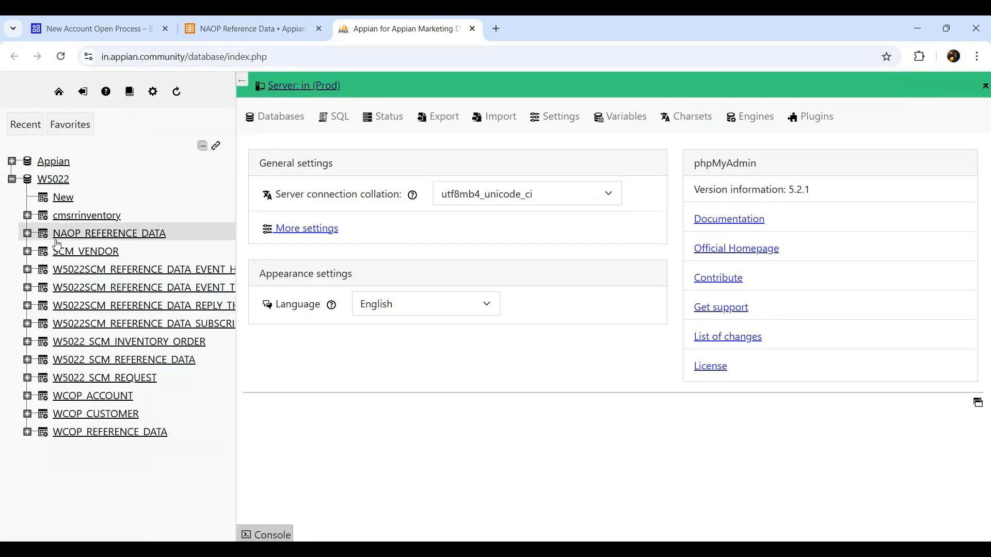
{"action": "left_click", "coordinate": [109, 232]}
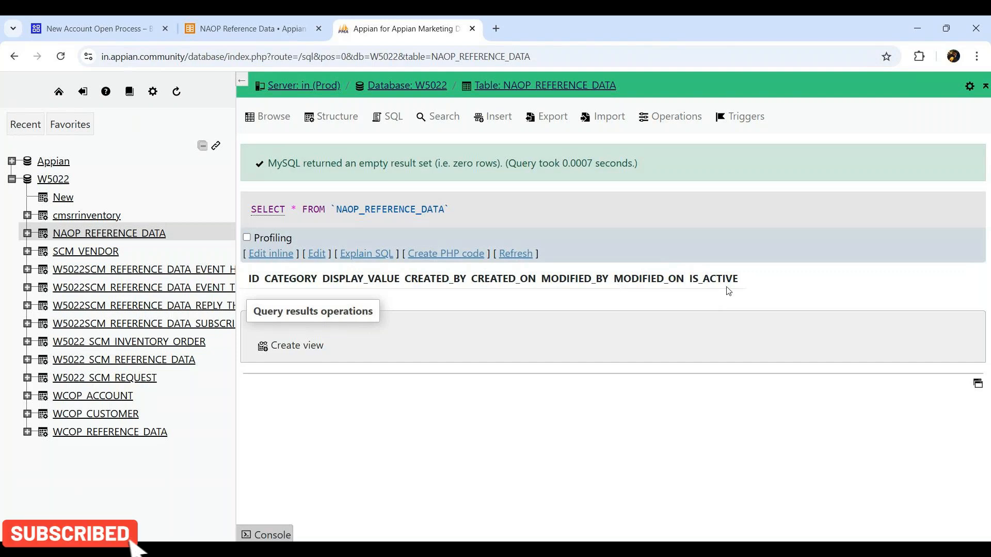
Step: Examine the column names and types in the structure of the NAOP_REFERENCE_DATA table
{"action": "left_click", "coordinate": [350, 121]}
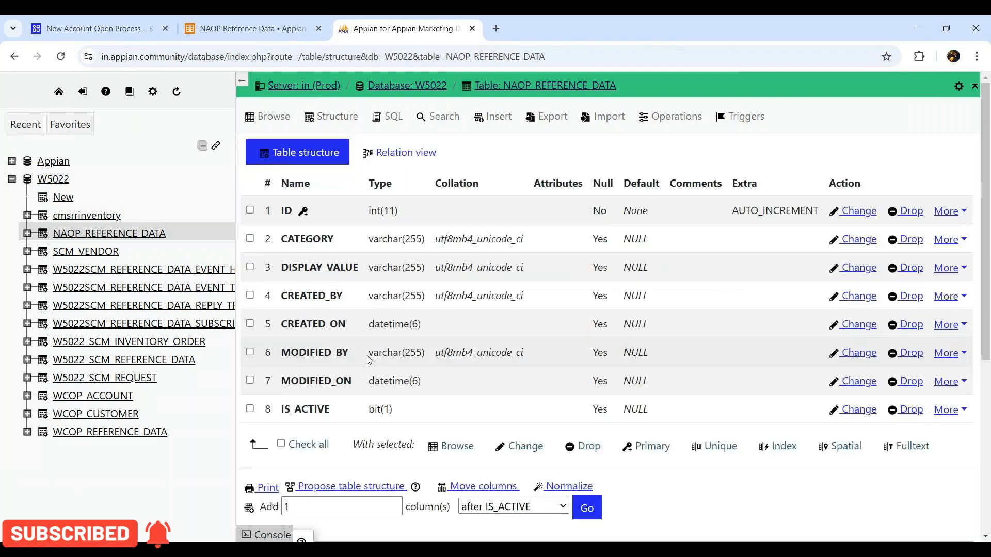
{"action": "scroll", "coordinate": [371, 385], "scroll_direction": "down", "scroll_amount": 2}
{"action": "scroll", "coordinate": [370, 385], "scroll_direction": "up", "scroll_amount": 2}
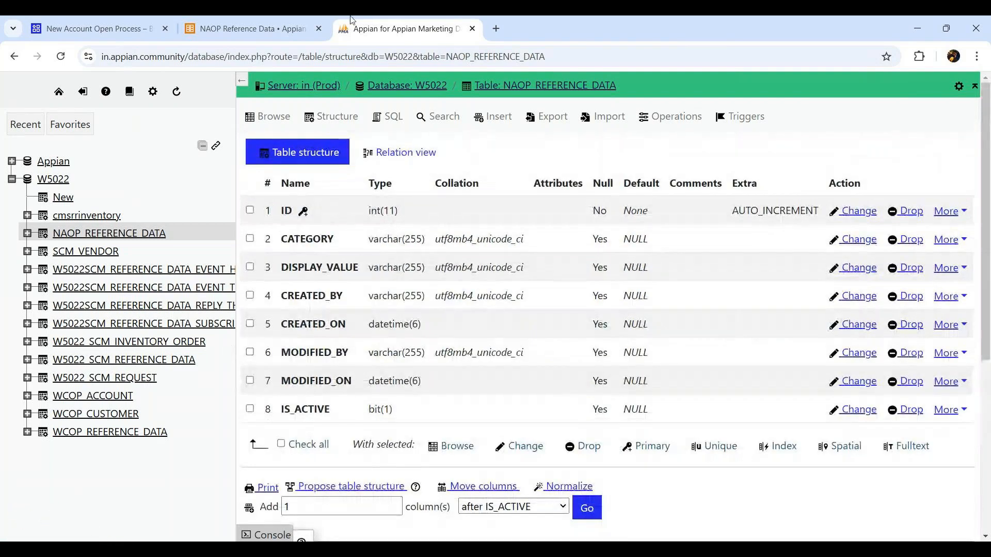
{"action": "left_click", "coordinate": [293, 31]}
{"action": "left_click", "coordinate": [400, 30]}
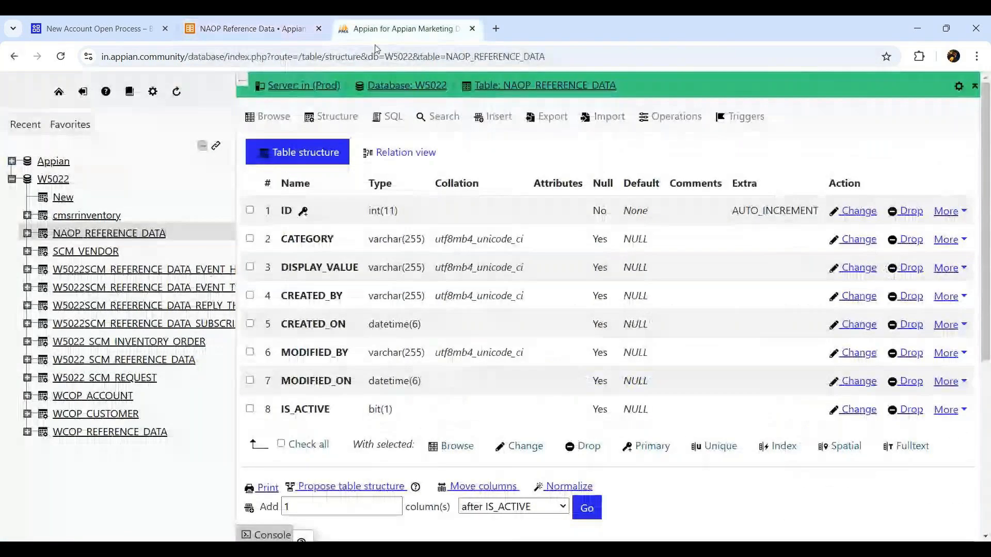
Step: View the record list of the NAOP Reference Data record type and return to its data model
{"action": "left_click", "coordinate": [253, 29]}
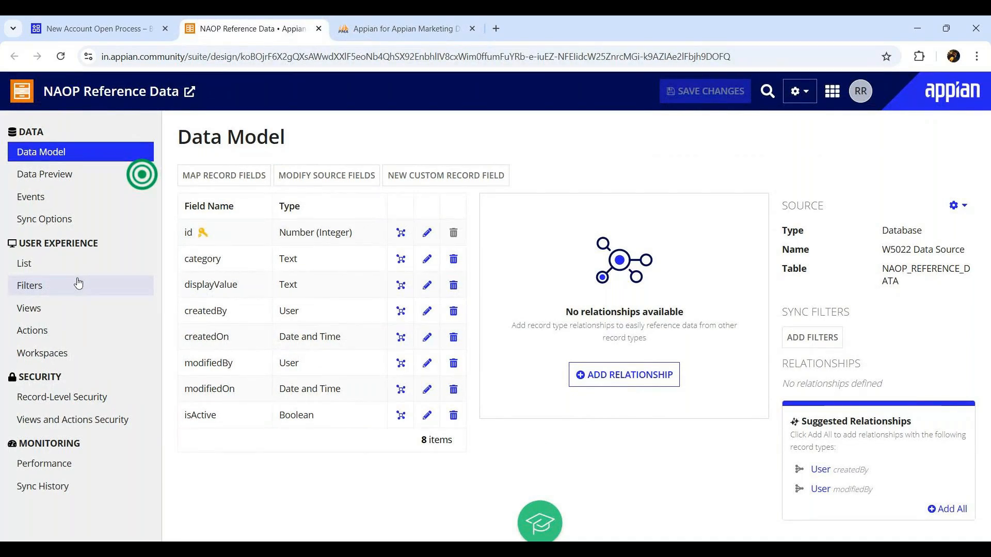
{"action": "left_click", "coordinate": [190, 92]}
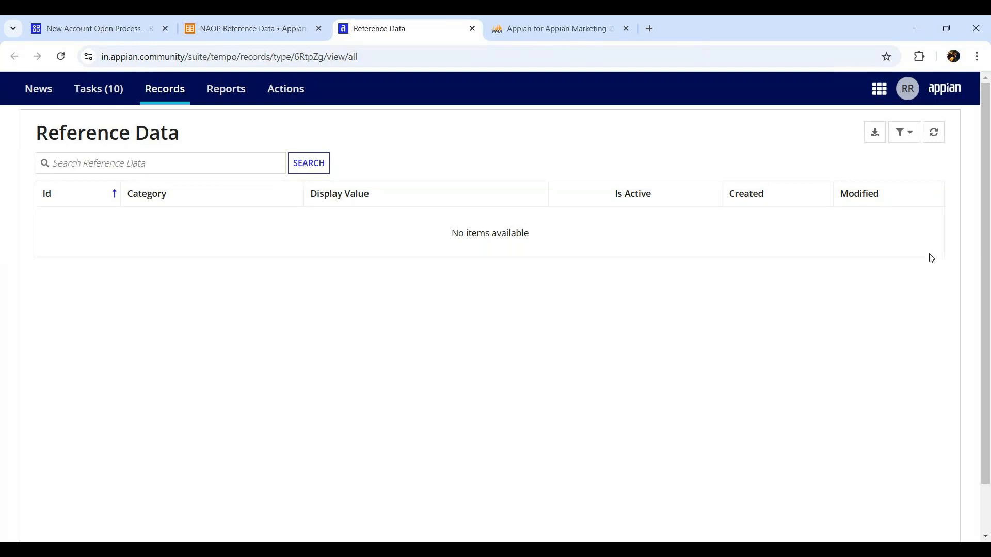
{"action": "left_click", "coordinate": [241, 27]}
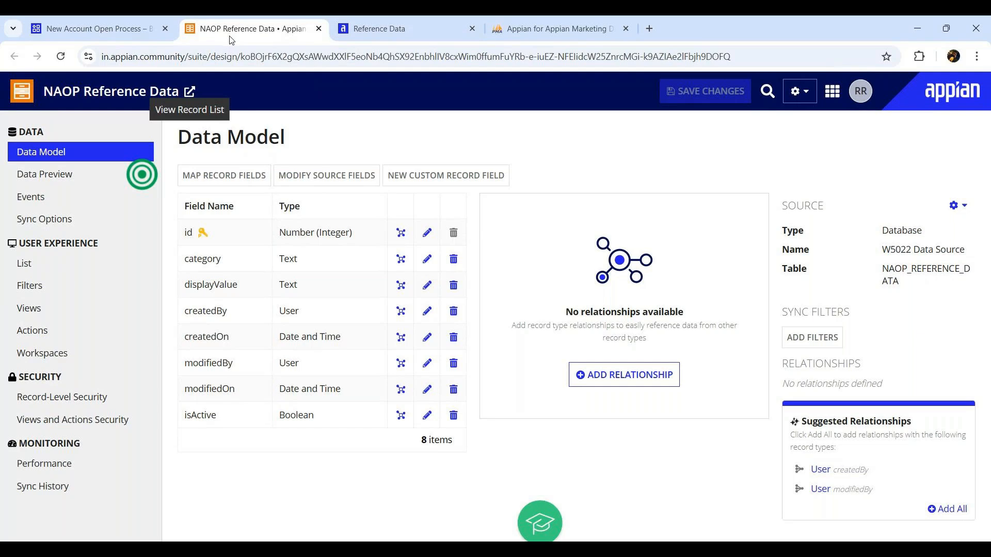
Step: Generate only the Create record action for the NAOP Reference Data record type, leaving out Update and Delete
{"action": "left_click", "coordinate": [29, 331]}
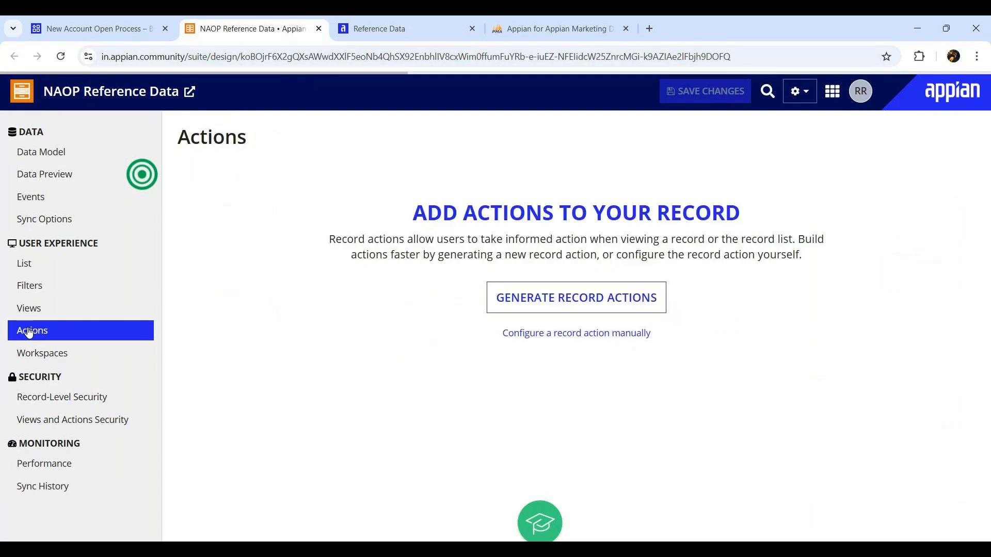
{"action": "scroll", "coordinate": [504, 380], "scroll_direction": "down", "scroll_amount": 1}
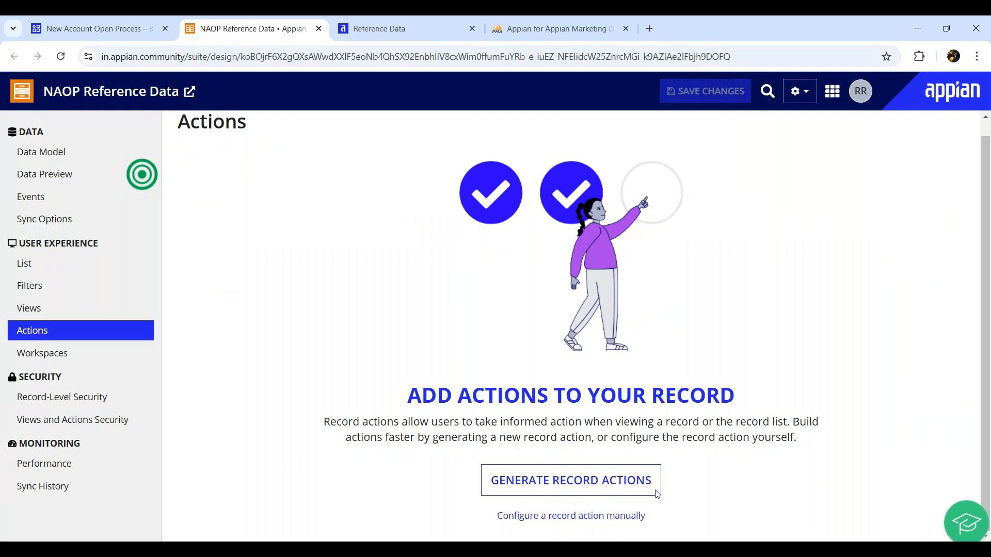
{"action": "left_click", "coordinate": [598, 488]}
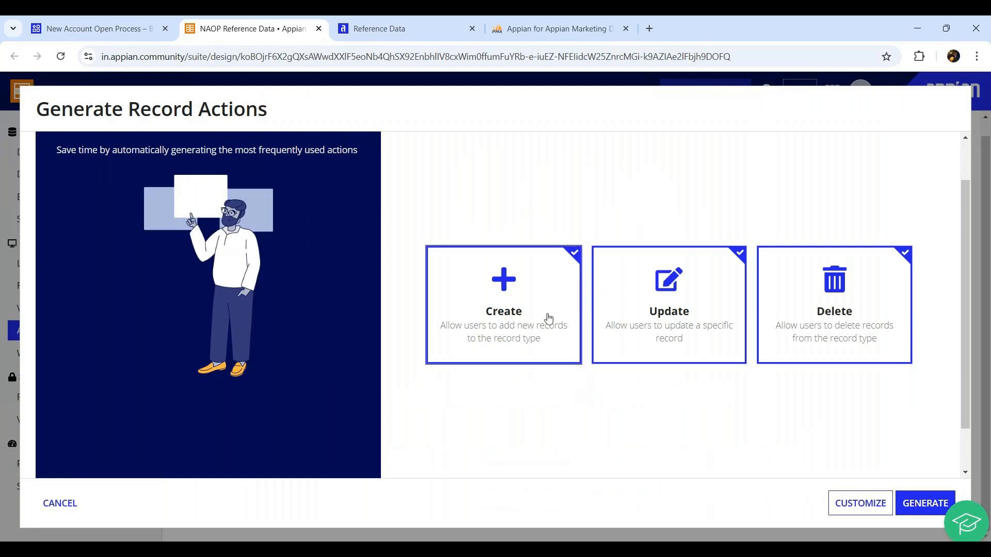
{"action": "left_click", "coordinate": [715, 292]}
{"action": "left_click", "coordinate": [880, 280]}
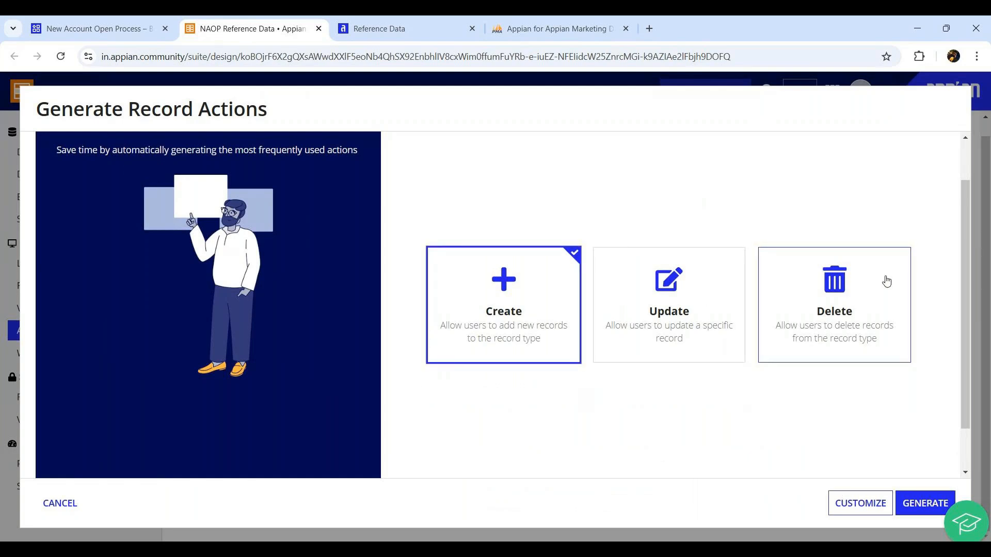
{"action": "left_click", "coordinate": [925, 504]}
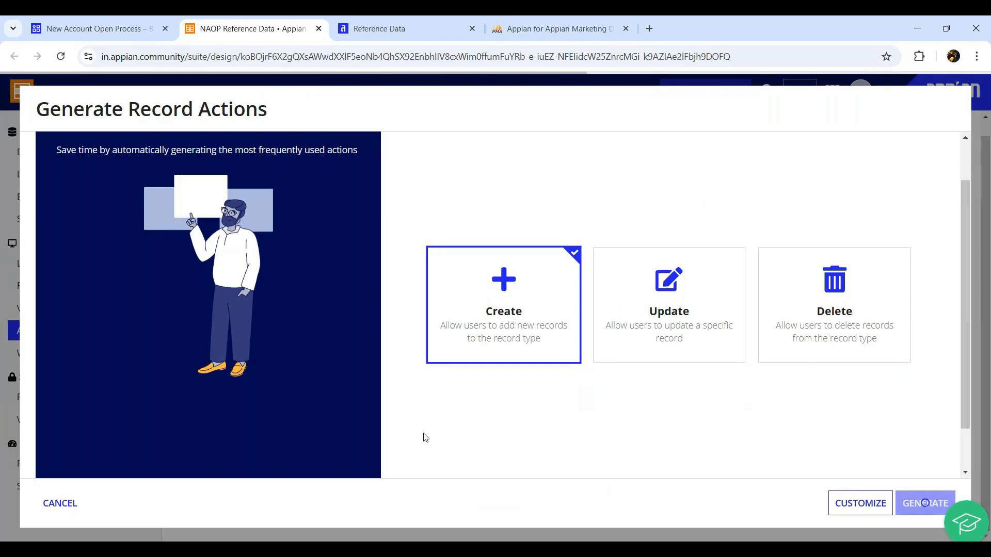
Step: Check the New Account Open Process object list and reload the Reference Data record list to look for the generated action
{"action": "left_click", "coordinate": [83, 25]}
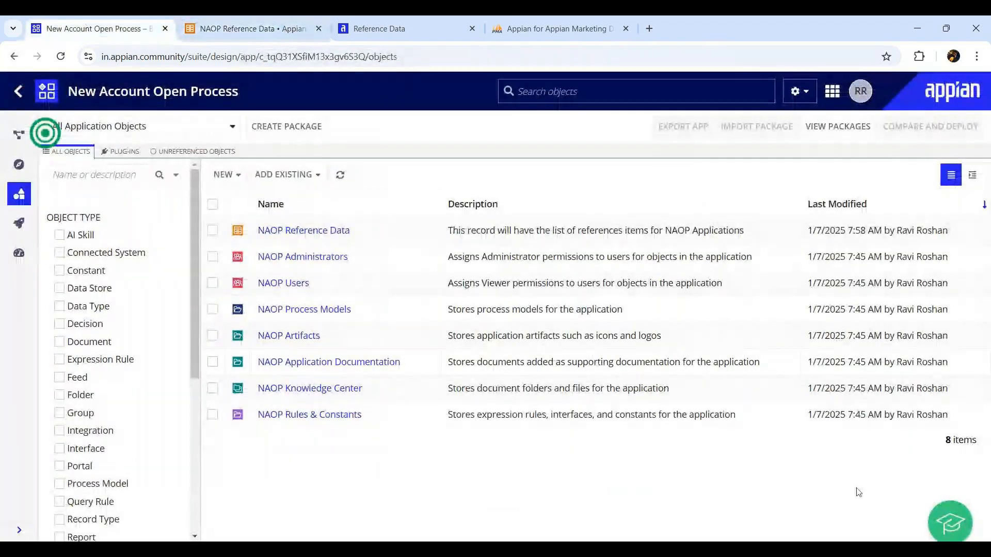
{"action": "left_click_drag", "start_coordinate": [971, 440], "coordinate": [784, 440]}
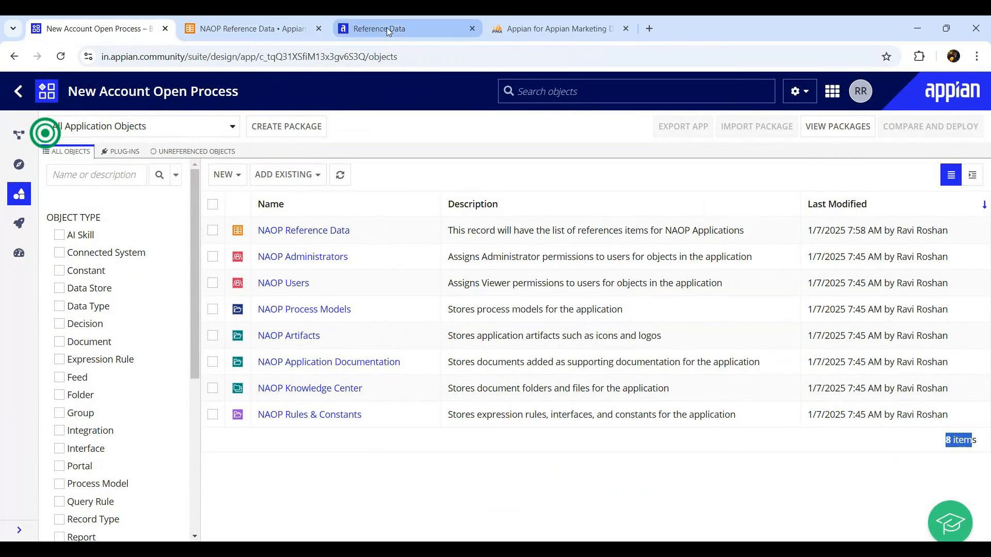
{"action": "left_click", "coordinate": [224, 27]}
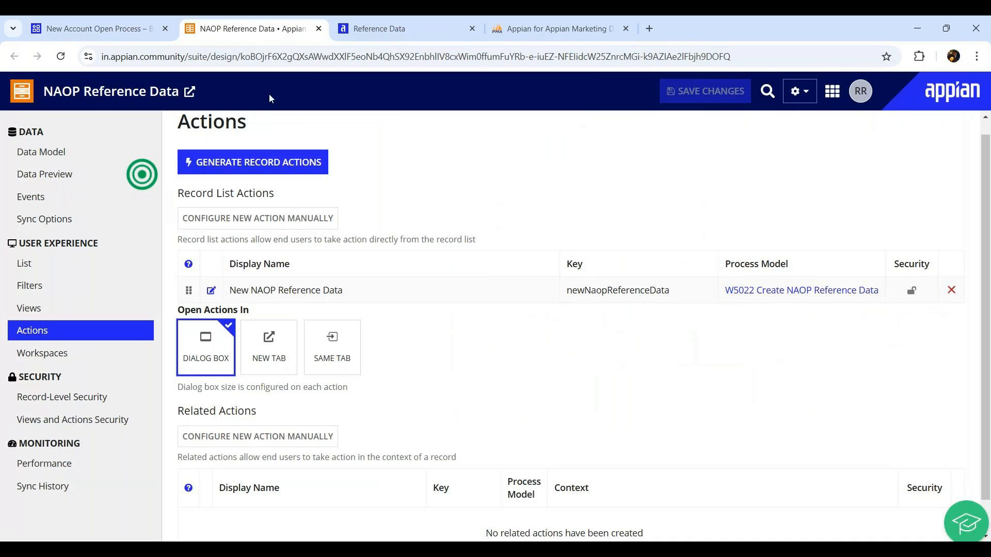
{"action": "left_click", "coordinate": [393, 29]}
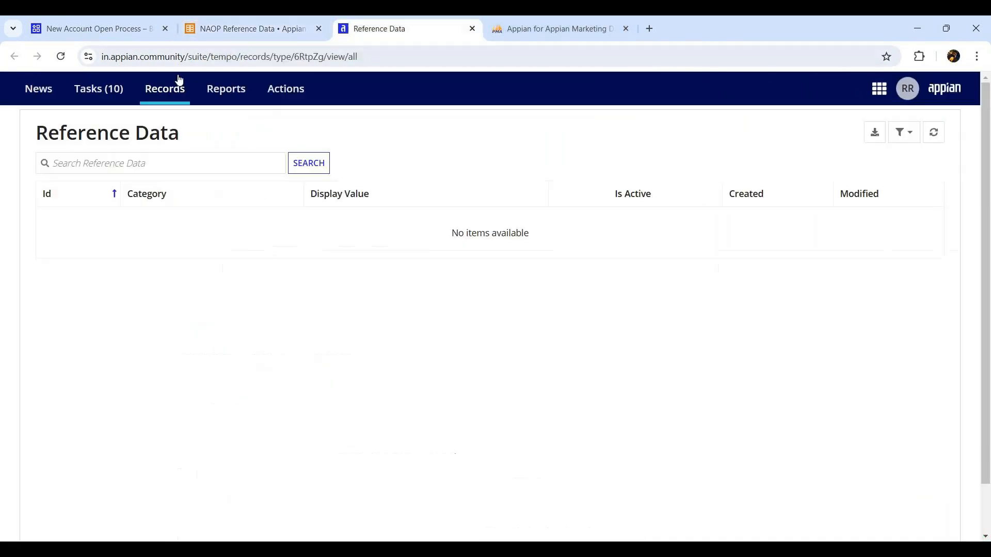
{"action": "left_click", "coordinate": [60, 57]}
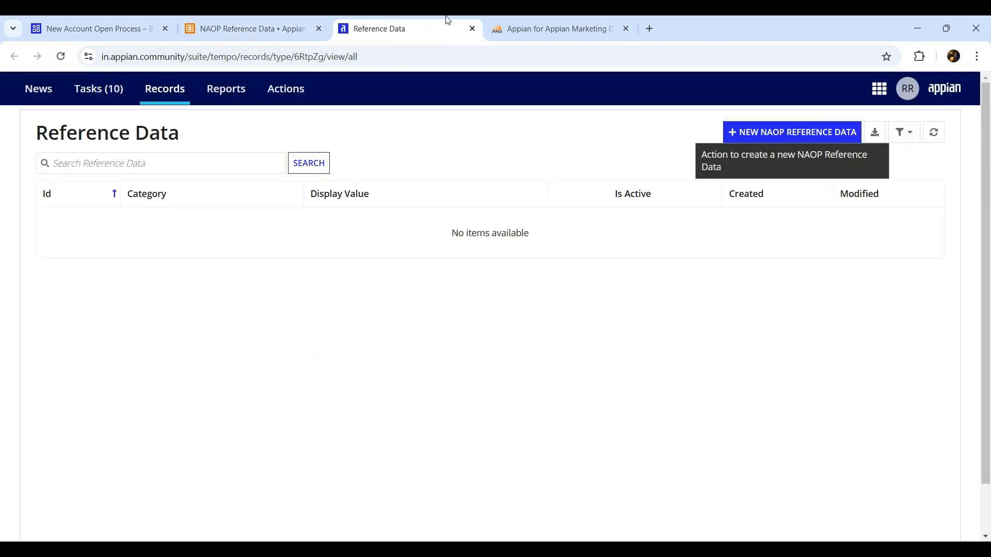
Step: Change the display name of the generated record list action to "Add Reference Data"
{"action": "left_click", "coordinate": [238, 26]}
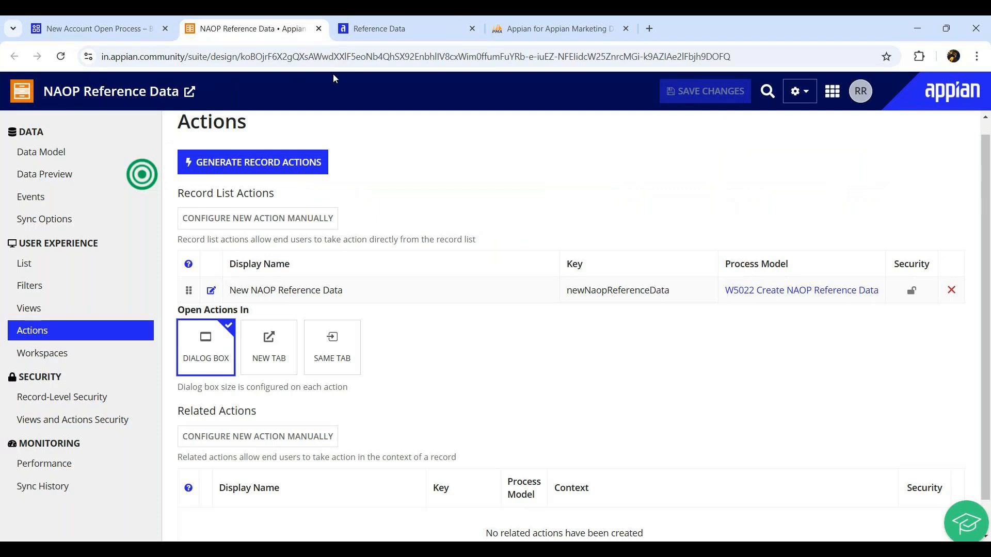
{"action": "left_click", "coordinate": [211, 292]}
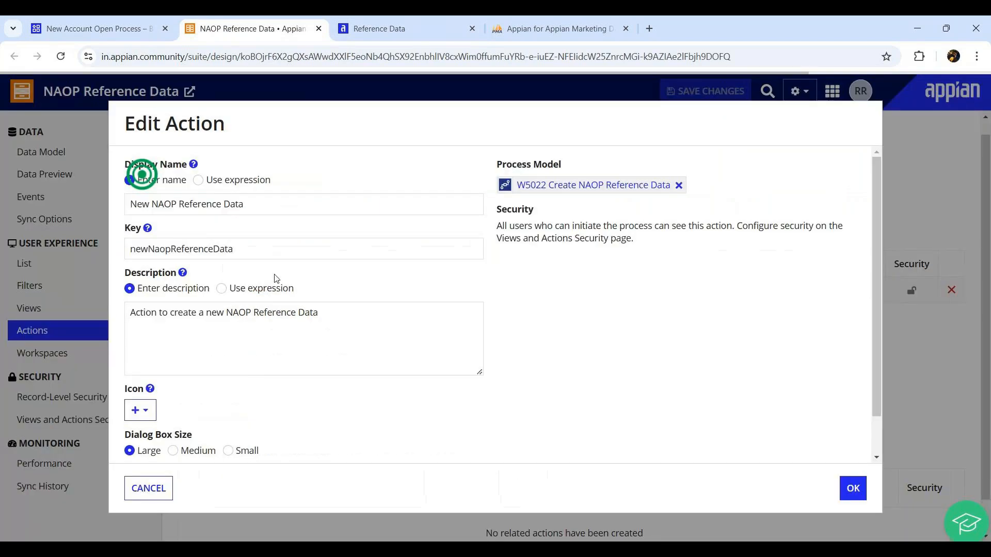
{"action": "left_click_drag", "start_coordinate": [178, 204], "coordinate": [39, 199]}
{"action": "type", "text": "Add"}
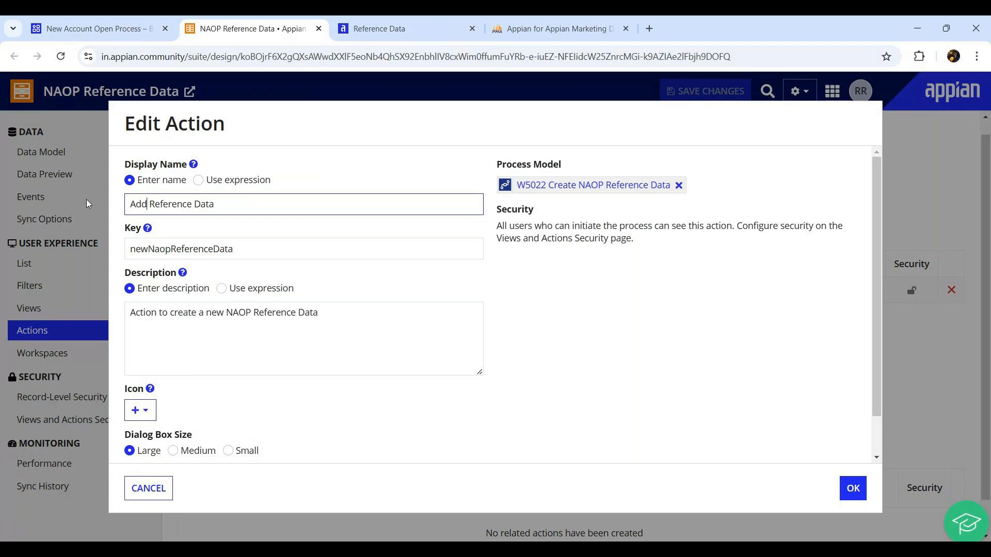
{"action": "left_click", "coordinate": [853, 488]}
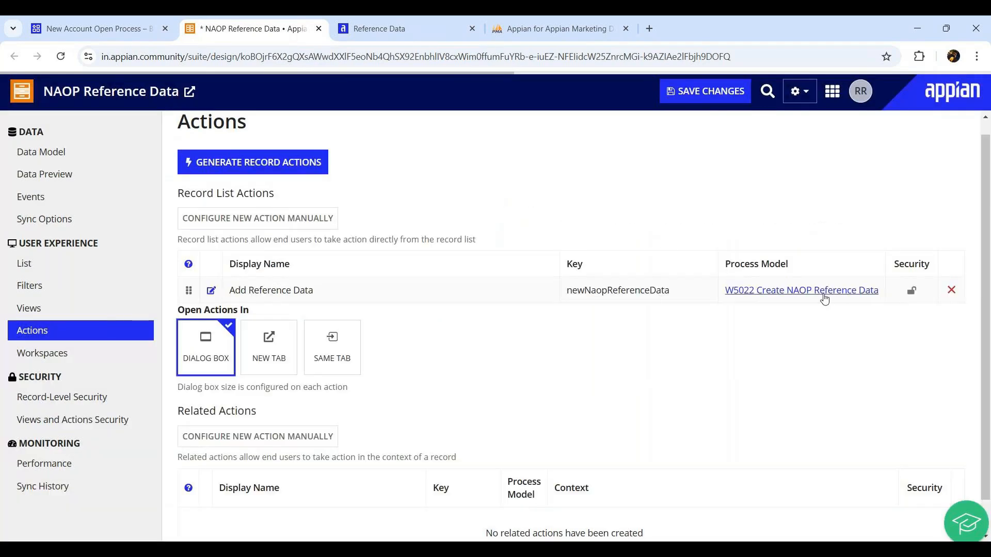
Step: Refresh the New Account Open Process object list to look for the action's W5022 Create NAOP Reference Data process model
{"action": "left_click_drag", "start_coordinate": [885, 295], "coordinate": [721, 306]}
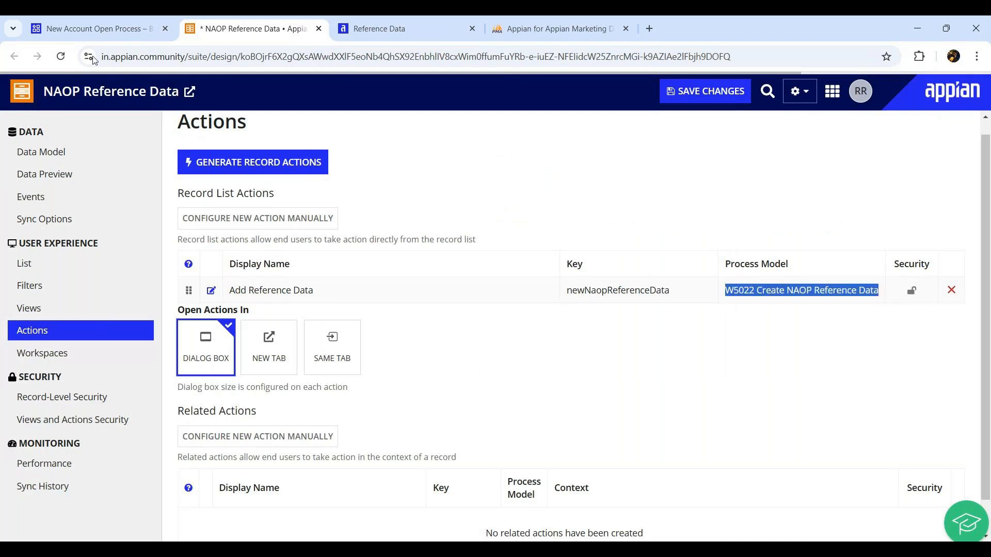
{"action": "left_click", "coordinate": [68, 29]}
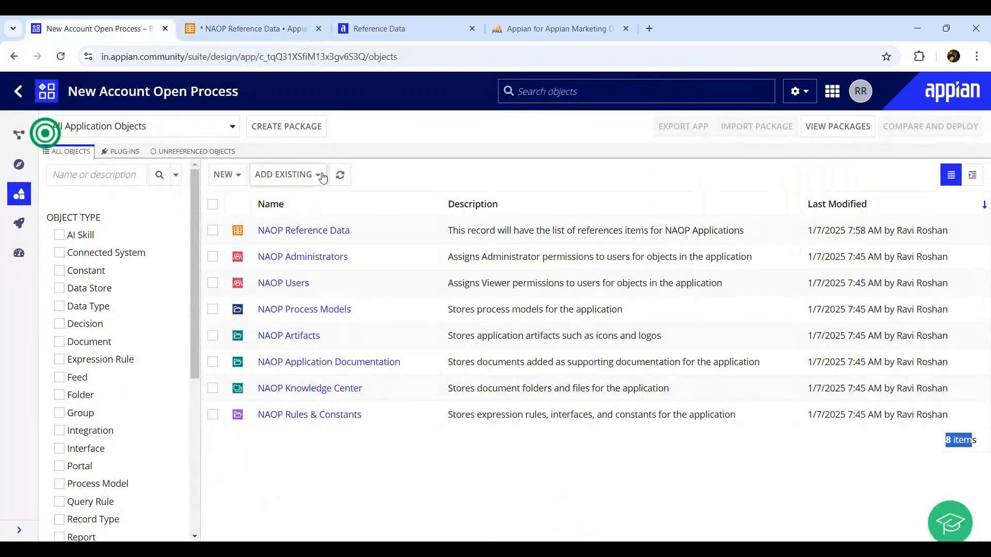
{"action": "left_click", "coordinate": [340, 175]}
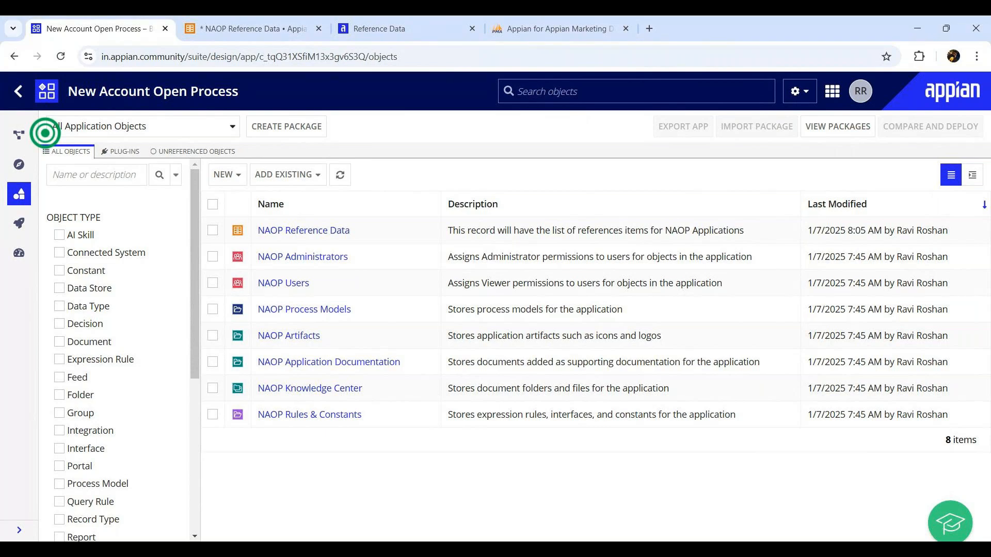
Step: Move the W5022 Create NAOP Reference Data process model and W5022_CreateNAOPReferenceData interface from W5022 Sandbox to the New Account Open Process app
{"action": "left_click", "coordinate": [18, 93]}
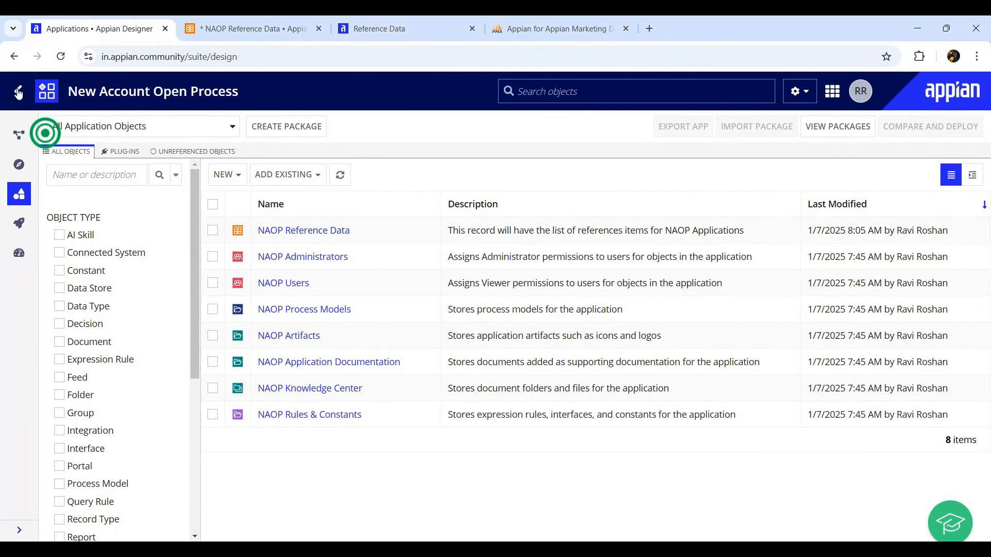
{"action": "scroll", "coordinate": [124, 428], "scroll_direction": "down", "scroll_amount": 2}
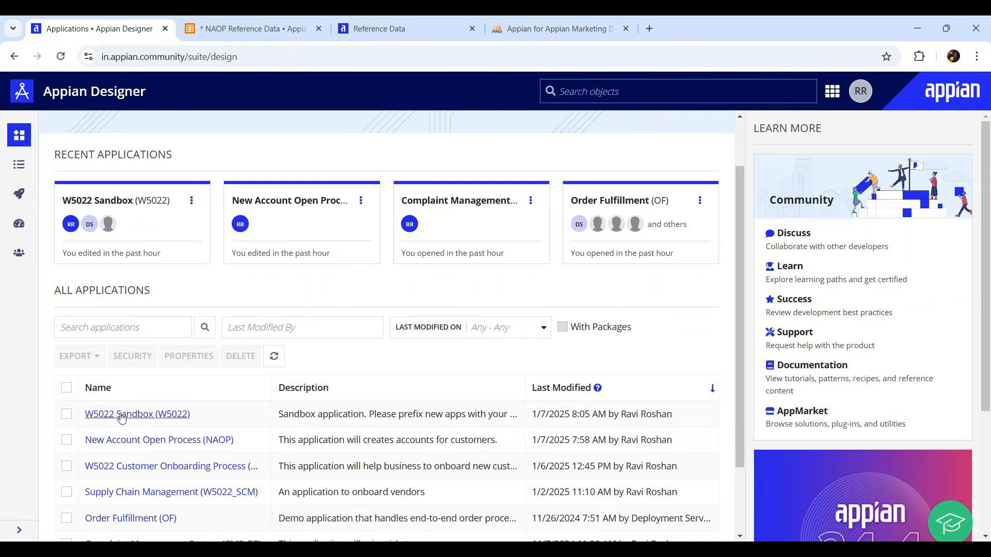
{"action": "left_click", "coordinate": [126, 416]}
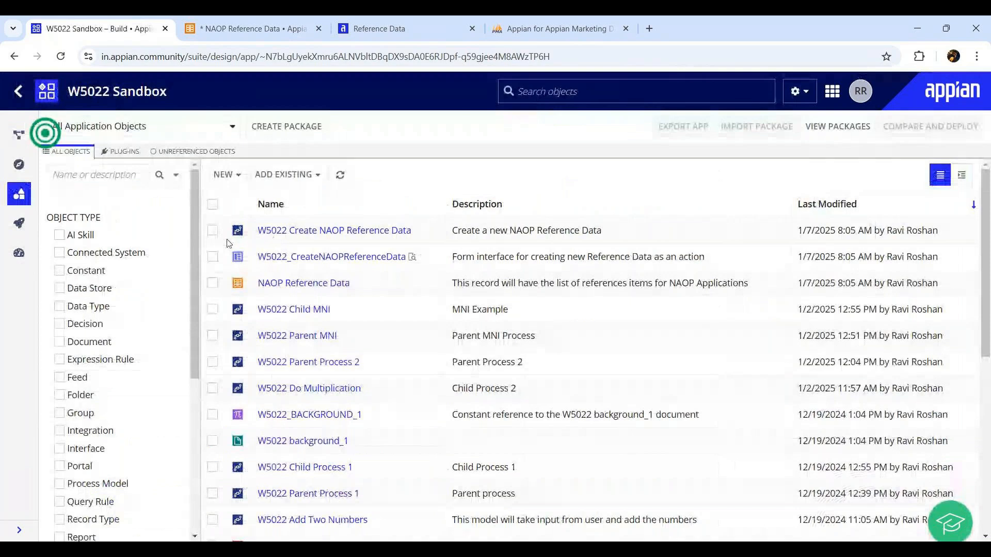
{"action": "left_click", "coordinate": [214, 257]}
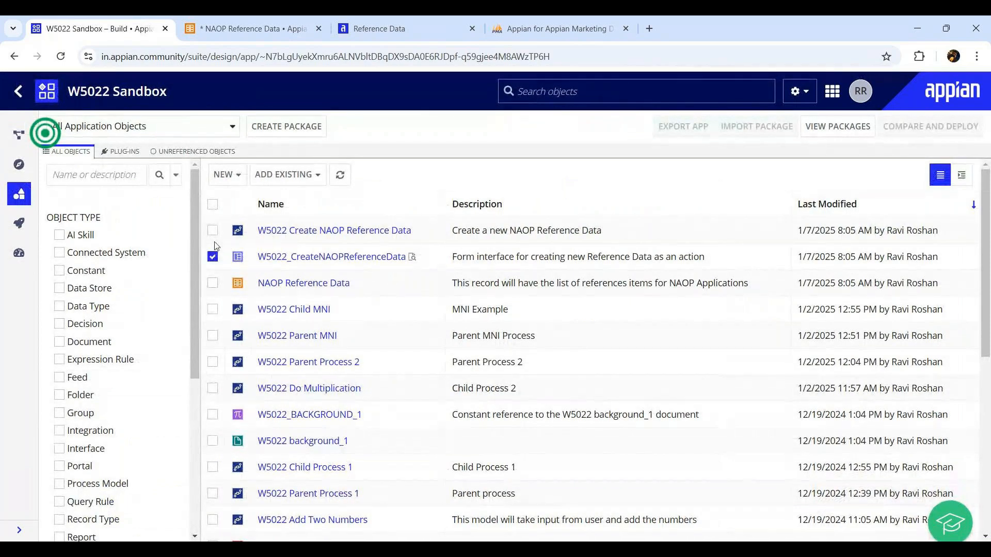
{"action": "left_click", "coordinate": [213, 231]}
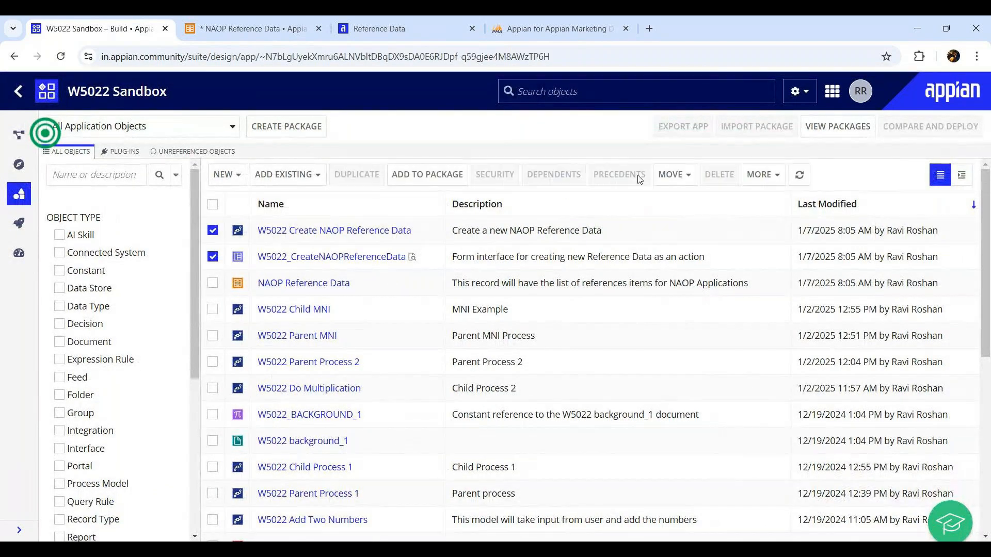
{"action": "left_click", "coordinate": [680, 175]}
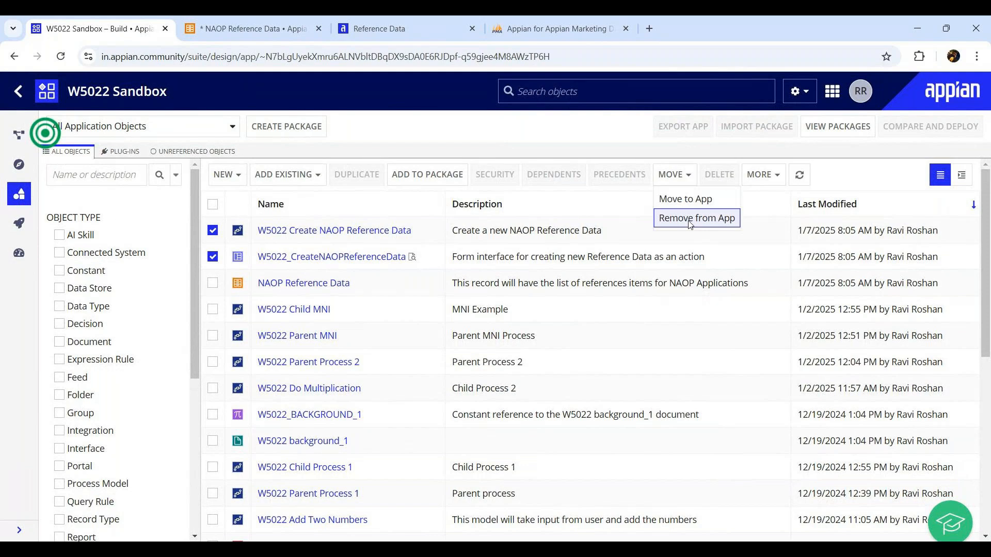
{"action": "type", "text": "naop"}
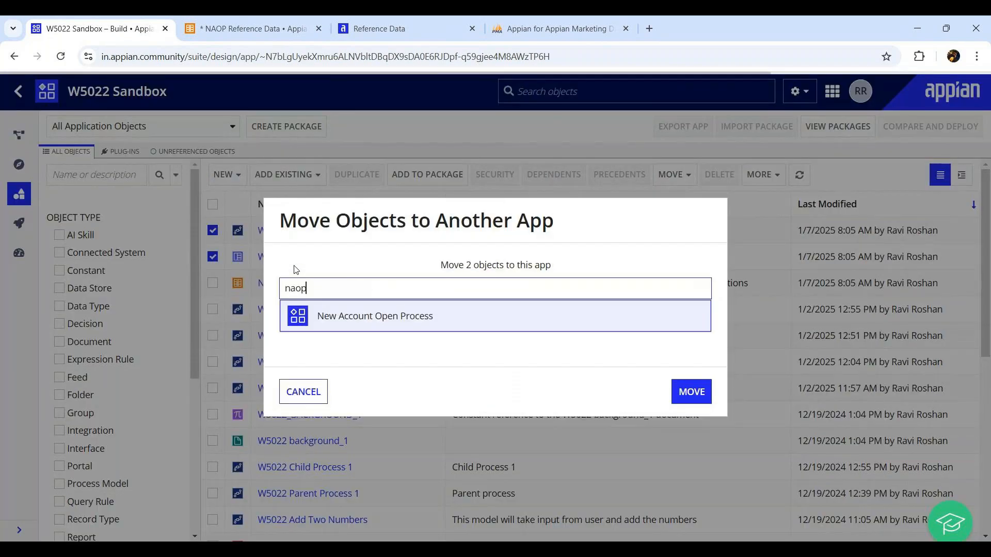
{"action": "left_click", "coordinate": [341, 316]}
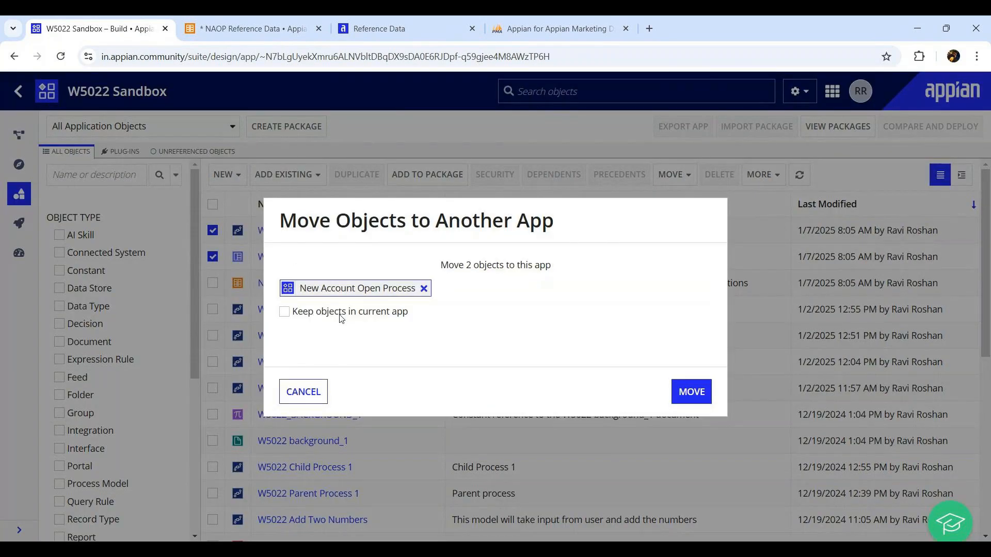
{"action": "left_click", "coordinate": [693, 393]}
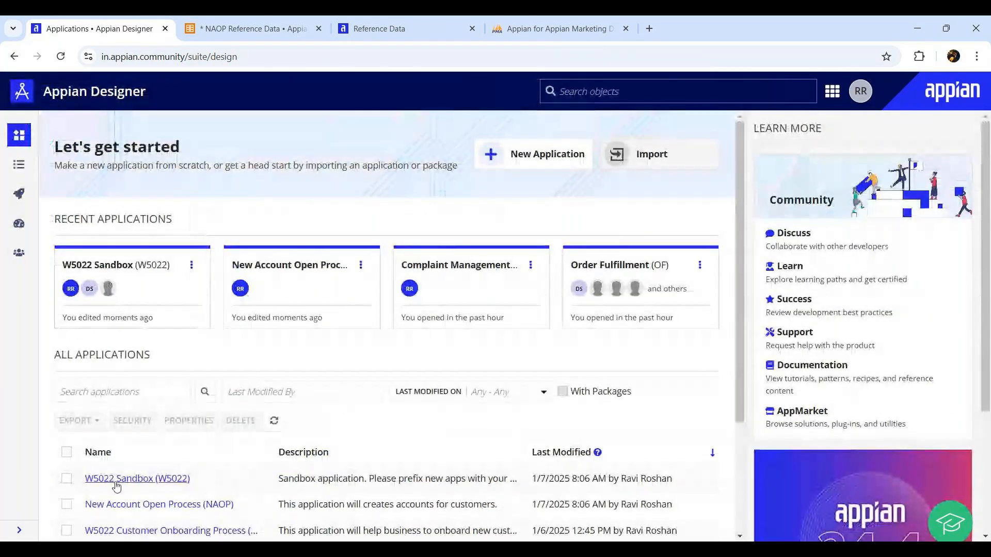
Step: Check the moved objects in the New Account Open Process app and reload the Reference Data record list to check the action label
{"action": "left_click", "coordinate": [123, 503]}
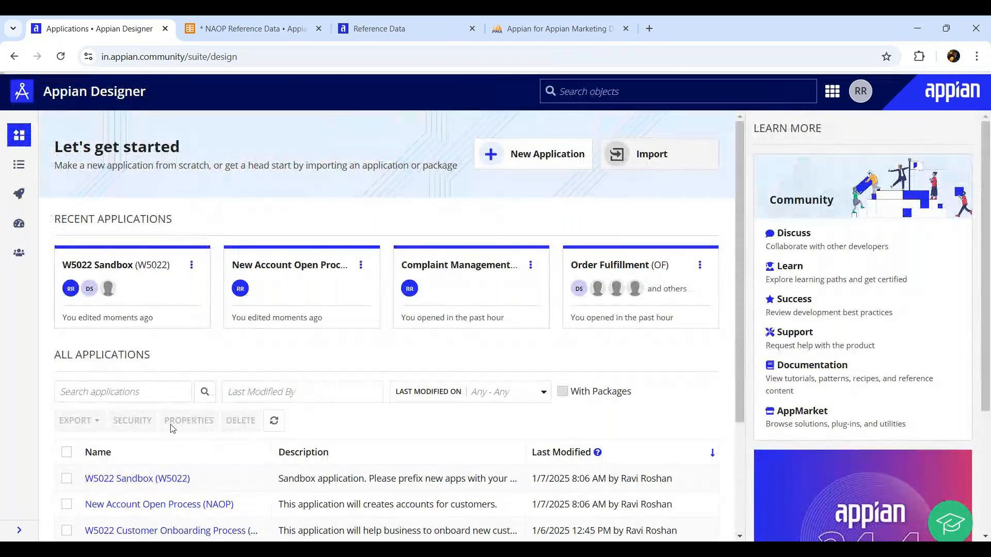
{"action": "scroll", "coordinate": [196, 423], "scroll_direction": "down", "scroll_amount": 2}
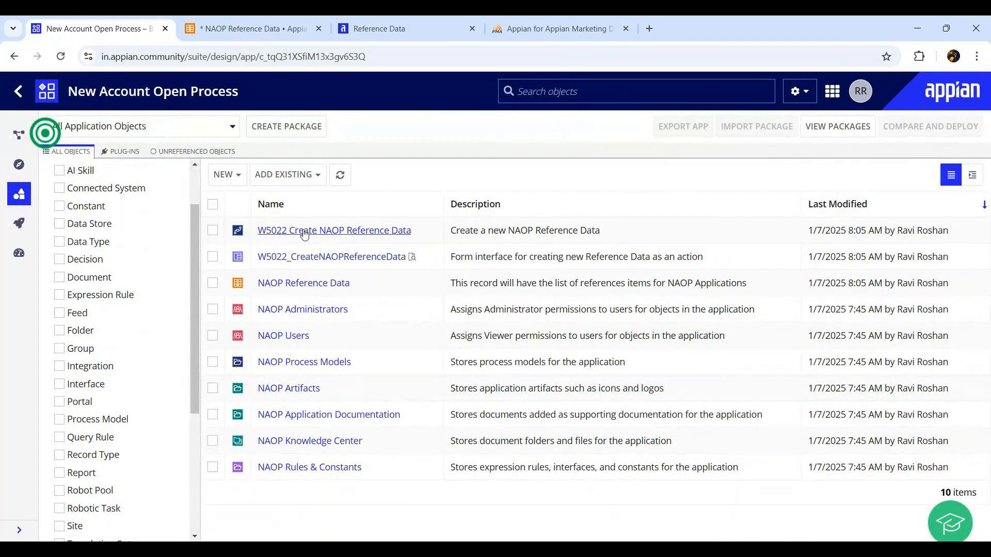
{"action": "left_click", "coordinate": [408, 28]}
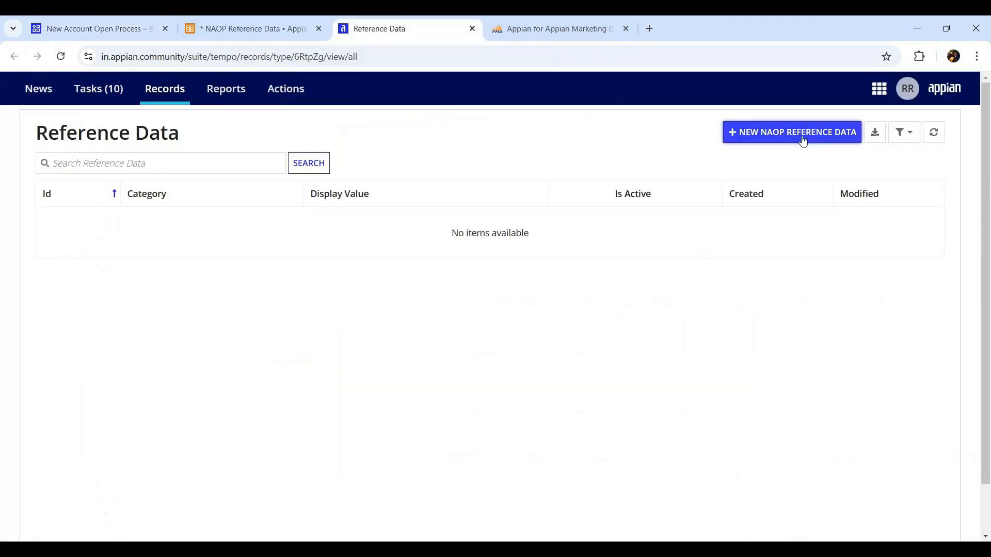
{"action": "left_click", "coordinate": [60, 56]}
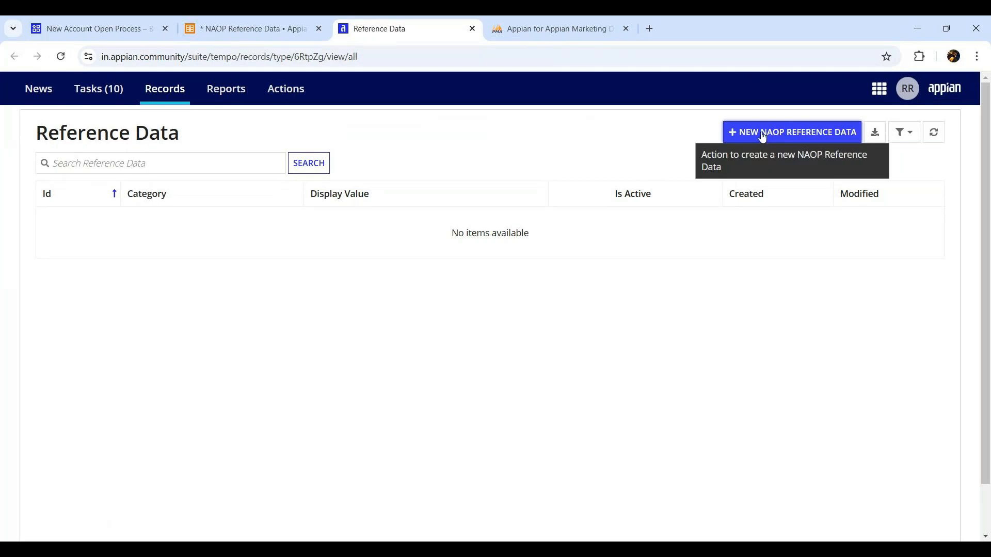
Step: Save the changes to the NAOP Reference Data record type's actions
{"action": "left_click", "coordinate": [200, 26]}
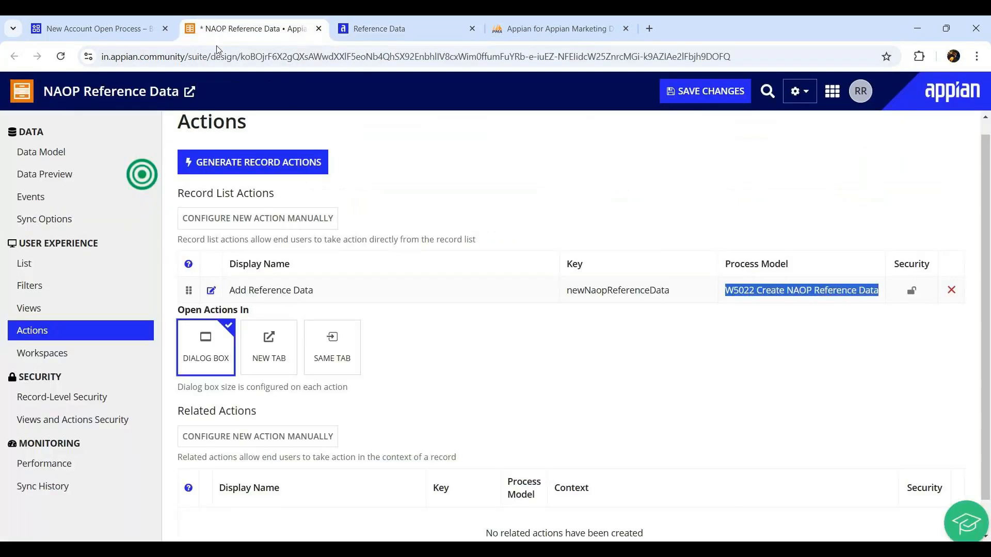
{"action": "left_click", "coordinate": [705, 98]}
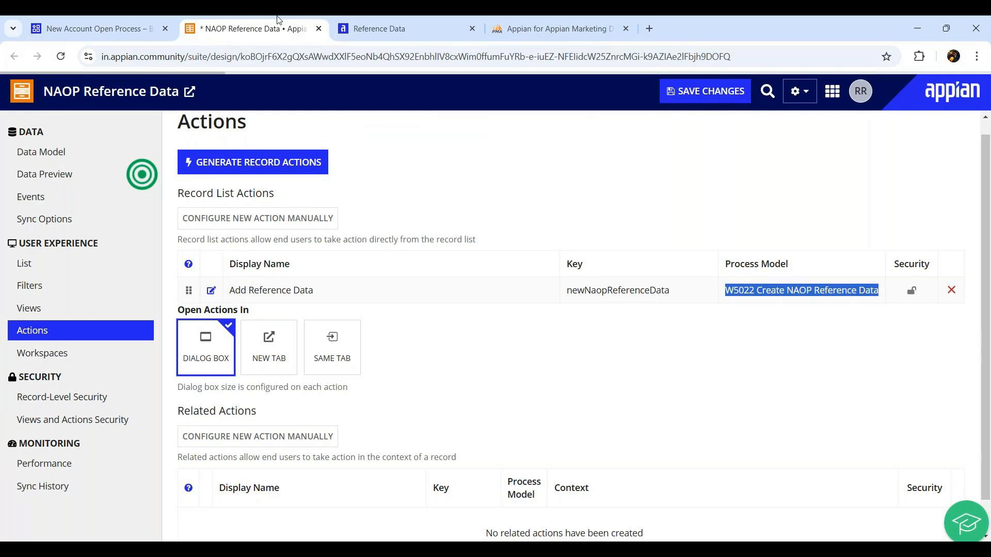
Step: Reload the Reference Data record list and add an active entry with category Status and display value Approved
{"action": "left_click", "coordinate": [389, 32]}
{"action": "left_click", "coordinate": [60, 56]}
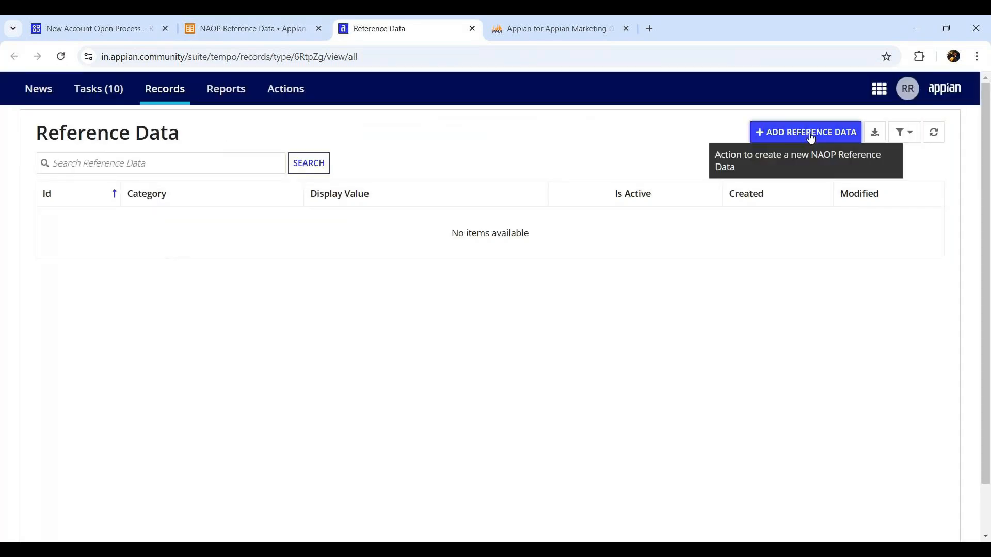
{"action": "left_click", "coordinate": [808, 133]}
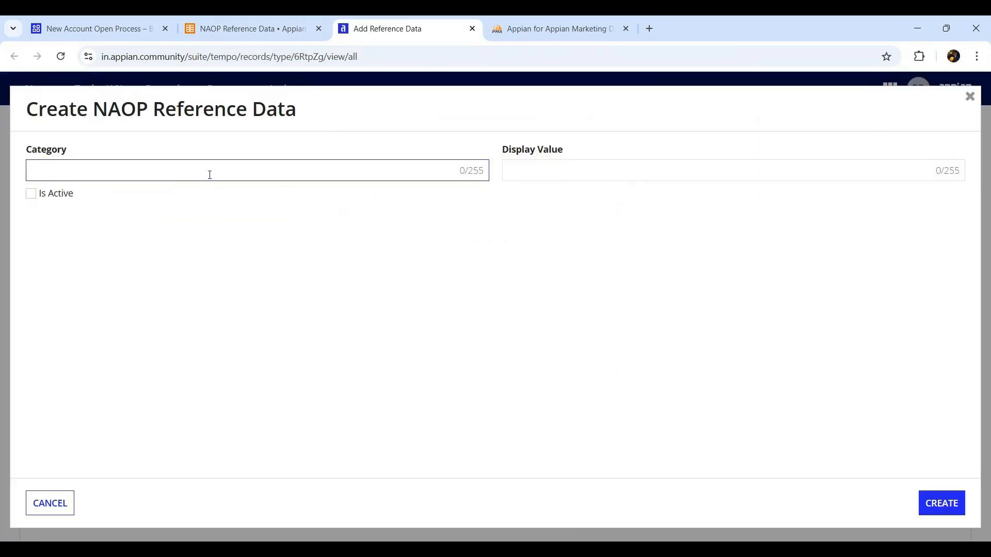
{"action": "type", "text": "Status"}
{"action": "left_click", "coordinate": [599, 167]}
{"action": "type", "text": "A"}
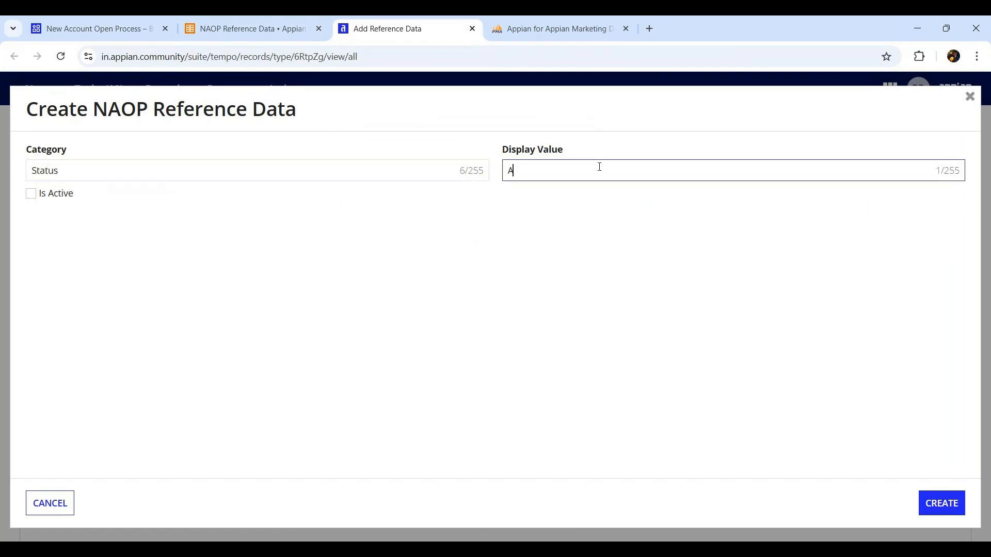
{"action": "type", "text": "pproved"}
{"action": "left_click", "coordinate": [31, 194]}
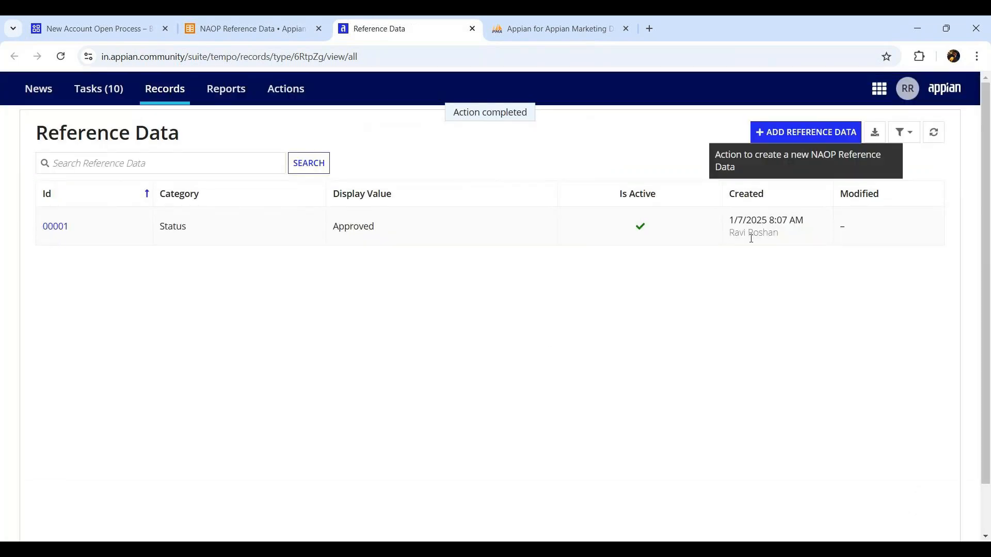
Step: Add a second active reference data entry with category Status and display value Rejected
{"action": "left_click", "coordinate": [790, 135]}
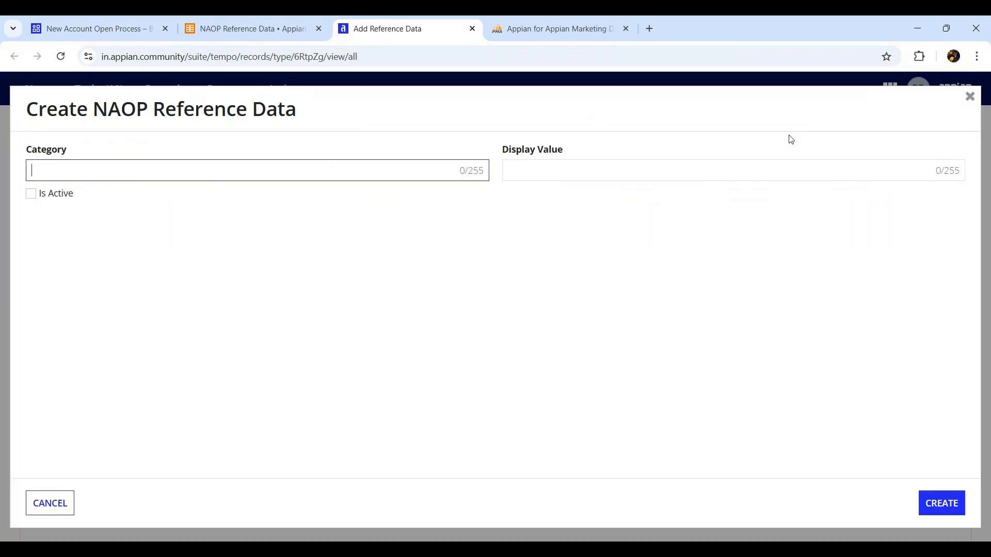
{"action": "type", "text": "Status"}
{"action": "left_click", "coordinate": [519, 171]}
{"action": "type", "text": "Rejected"}
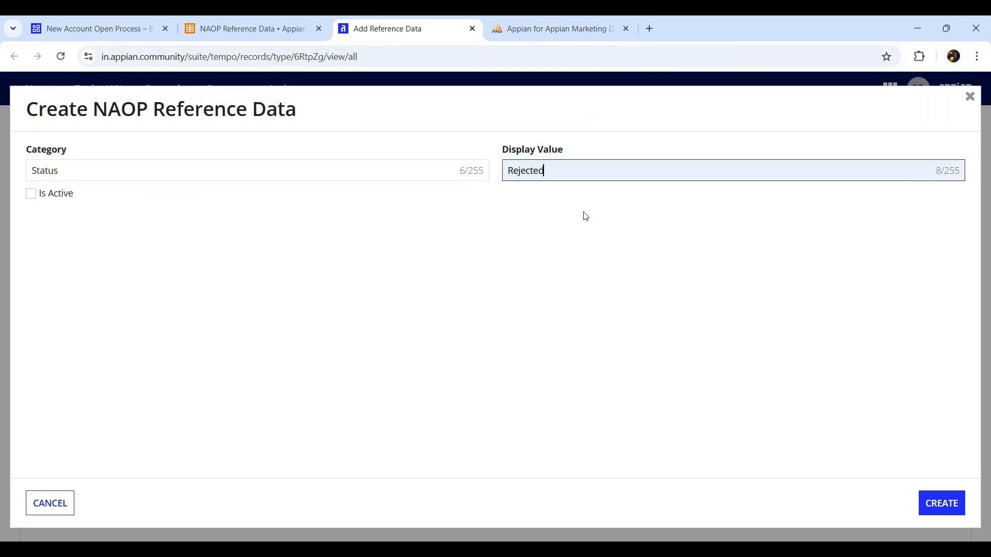
{"action": "left_click", "coordinate": [31, 196]}
{"action": "left_click", "coordinate": [31, 195]}
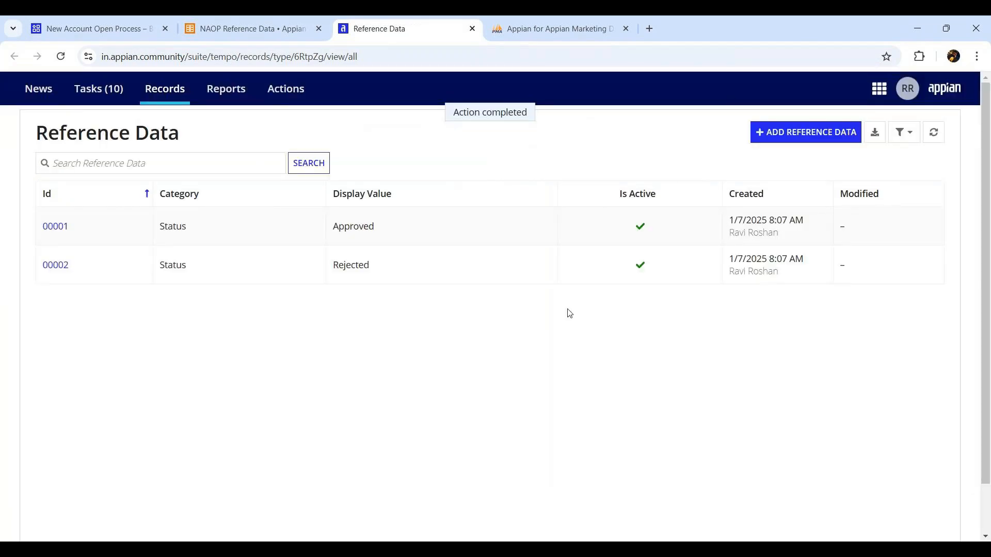
Step: Add a third active reference data entry with category Status and display value On Hold
{"action": "left_click", "coordinate": [803, 134]}
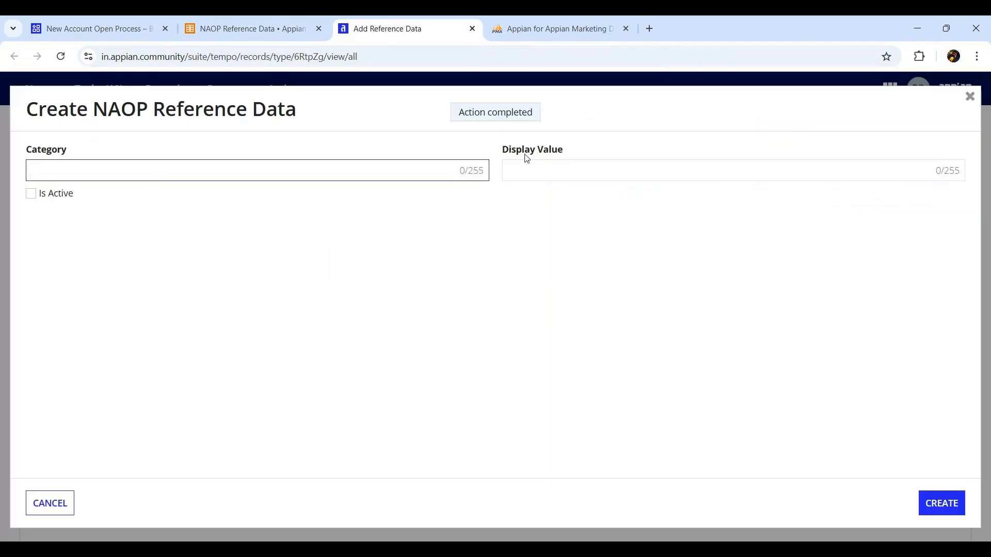
{"action": "type", "text": "S"}
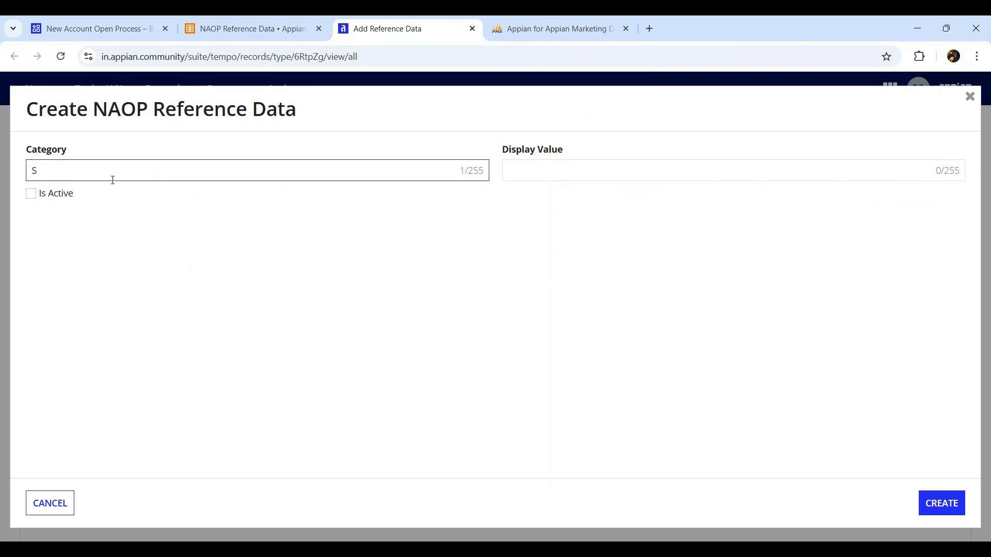
{"action": "type", "text": "tatus"}
{"action": "left_click", "coordinate": [537, 172]}
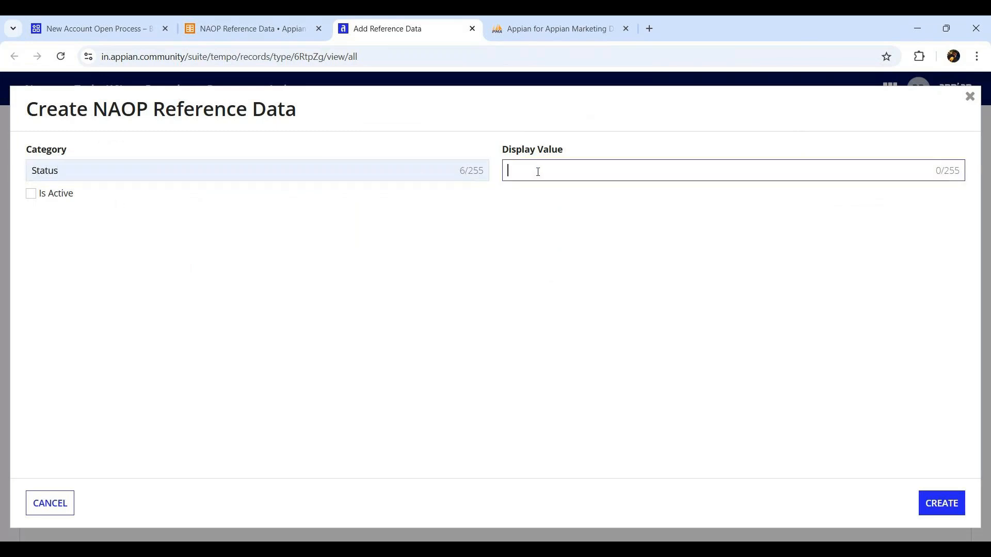
{"action": "type", "text": "On Hold"}
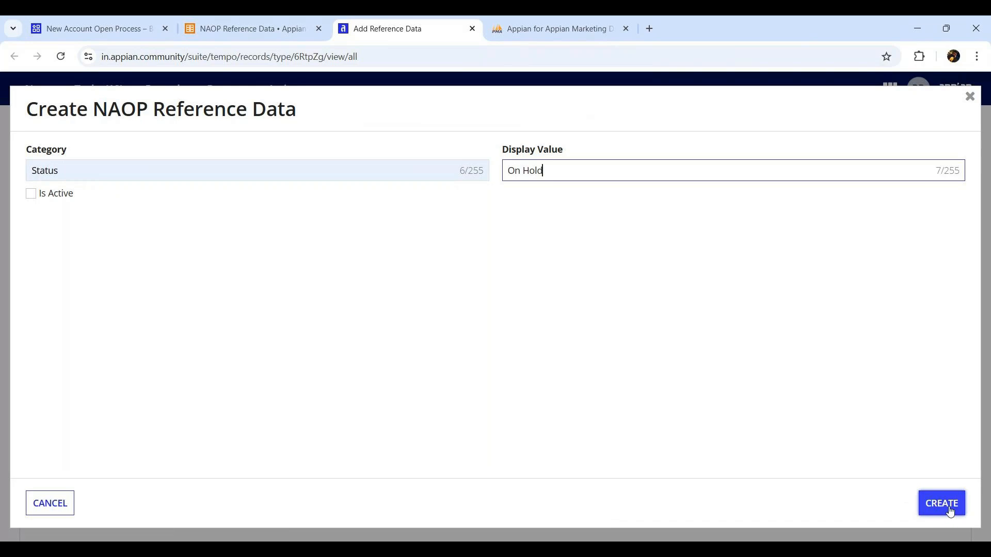
{"action": "left_click", "coordinate": [31, 195]}
{"action": "left_click", "coordinate": [31, 195]}
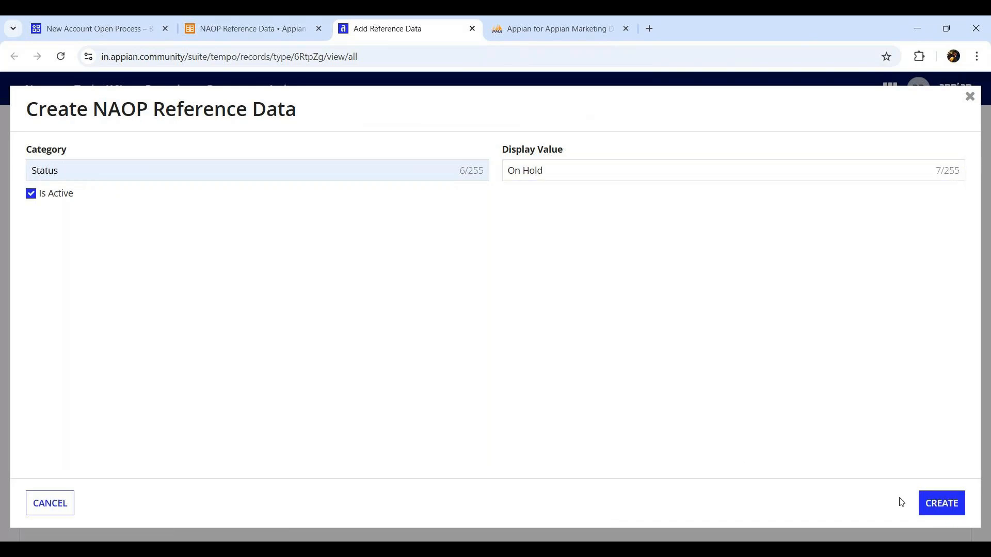
{"action": "left_click", "coordinate": [935, 503]}
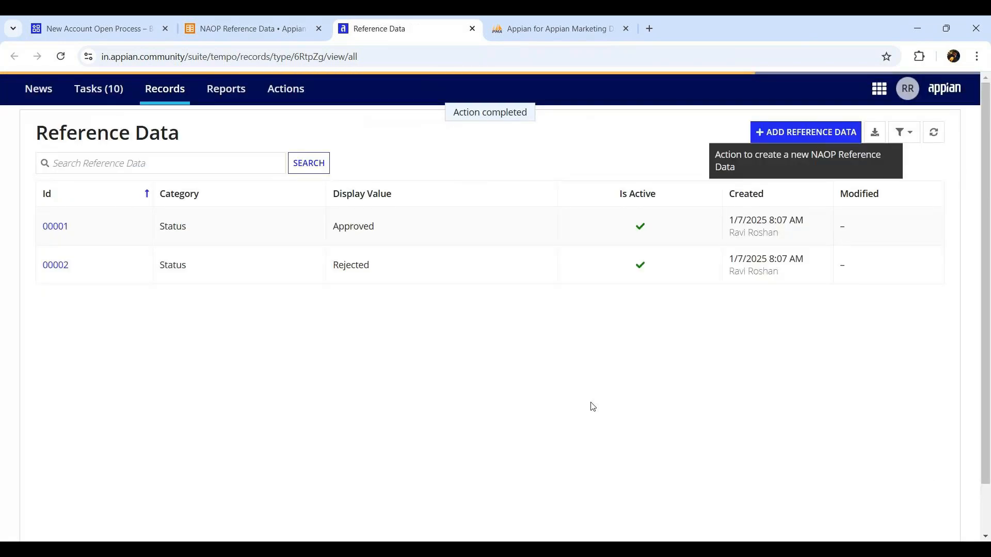
Step: Check the rows of the NAOP_REFERENCE_DATA table in the W5022 database against the Reference Data record list
{"action": "left_click", "coordinate": [564, 30]}
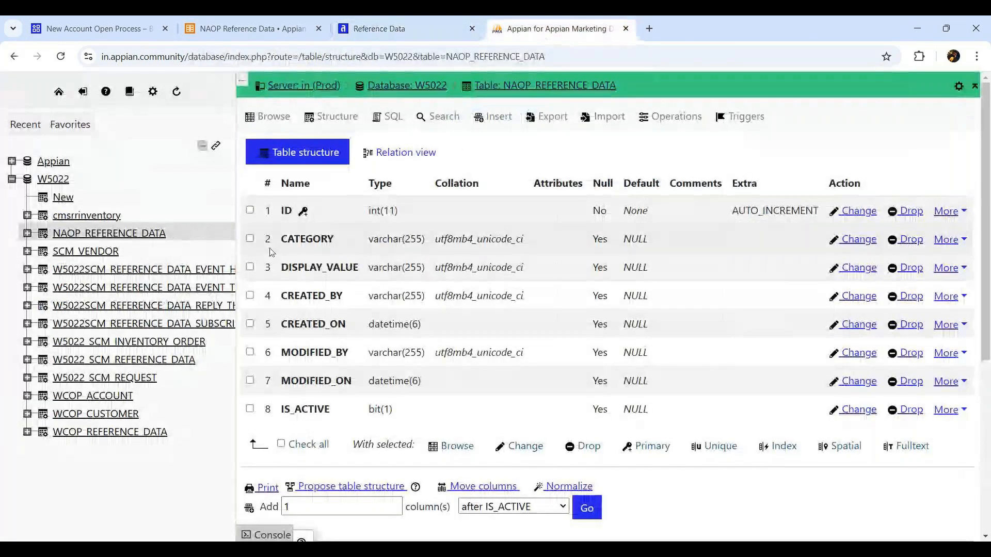
{"action": "left_click", "coordinate": [129, 235]}
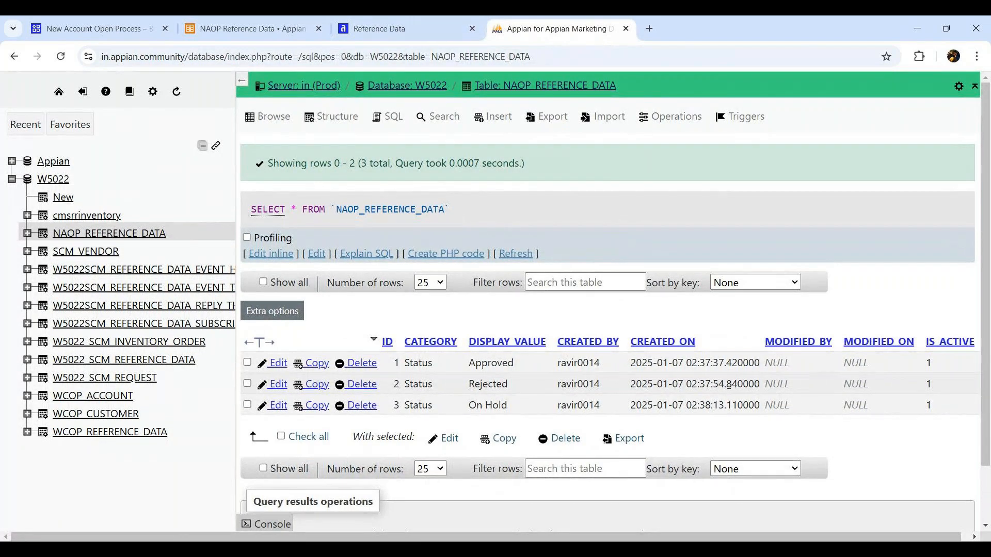
{"action": "left_click", "coordinate": [385, 31]}
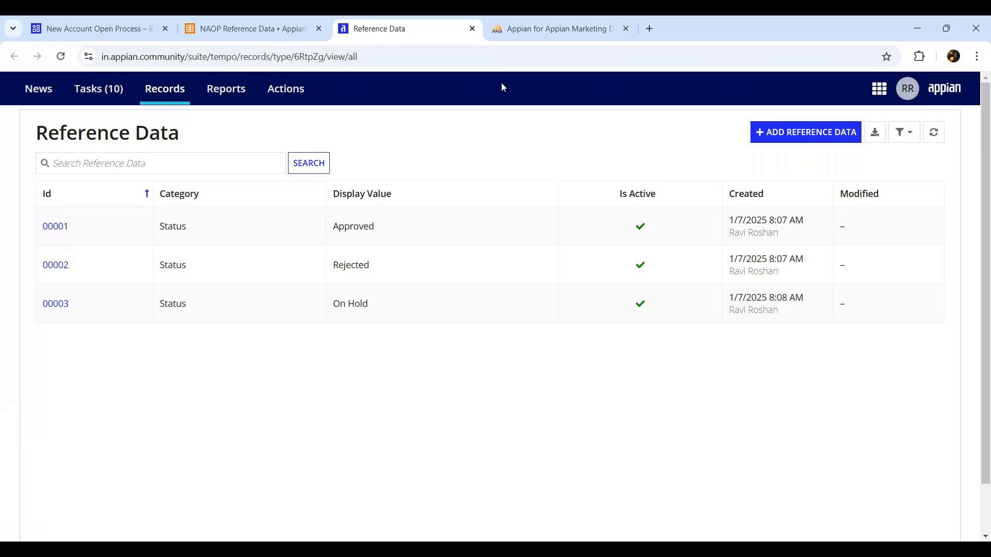
Step: Change the form label in the W5022_CreateNAOPReferenceData interface expression to "Add Reference Data"
{"action": "left_click", "coordinate": [78, 29]}
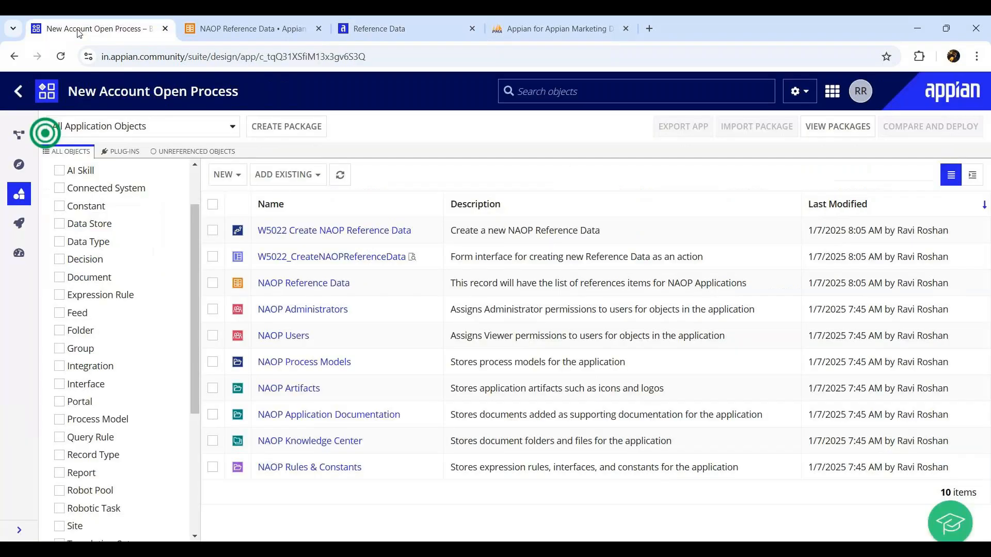
{"action": "left_click", "coordinate": [369, 258]}
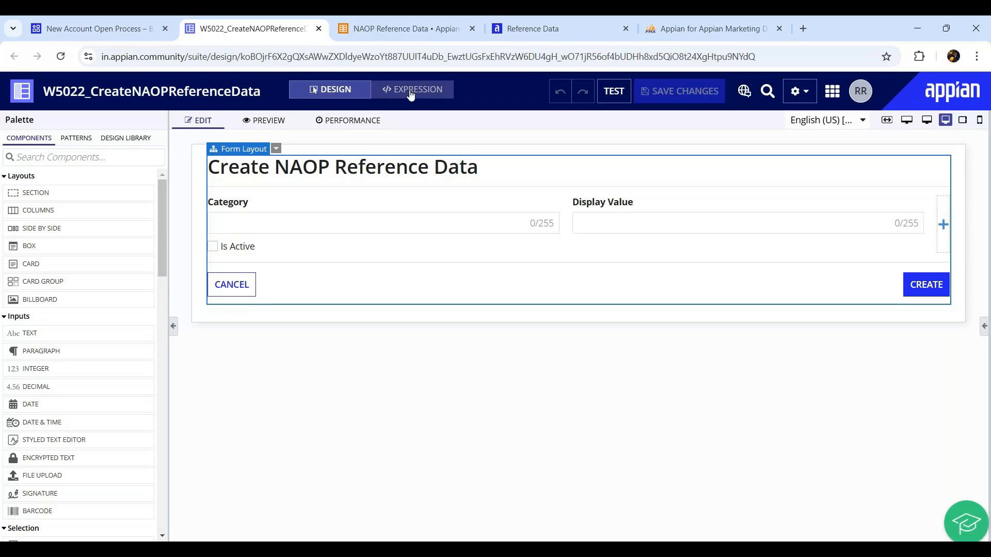
{"action": "left_click", "coordinate": [411, 90]}
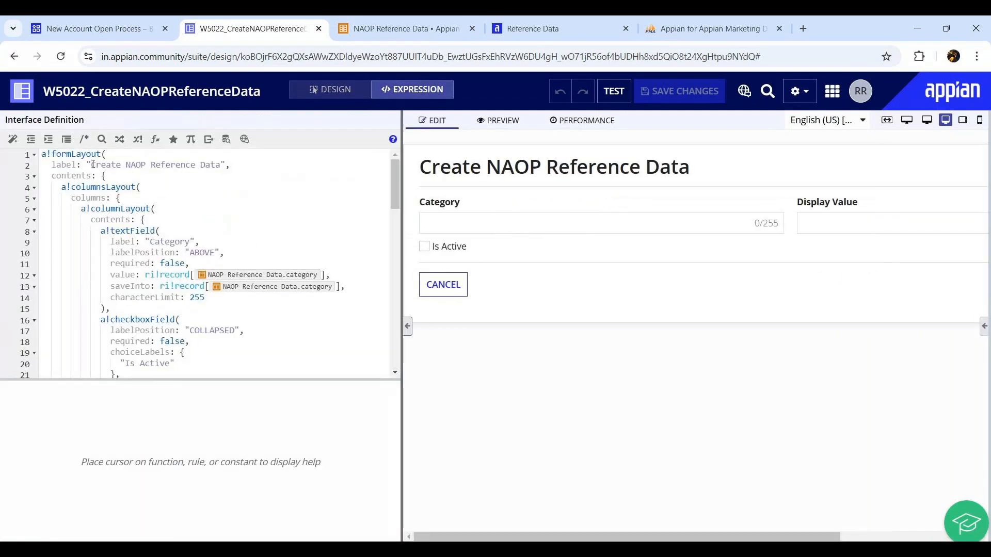
{"action": "left_click_drag", "start_coordinate": [92, 165], "coordinate": [147, 165]}
{"action": "type", "text": "A"}
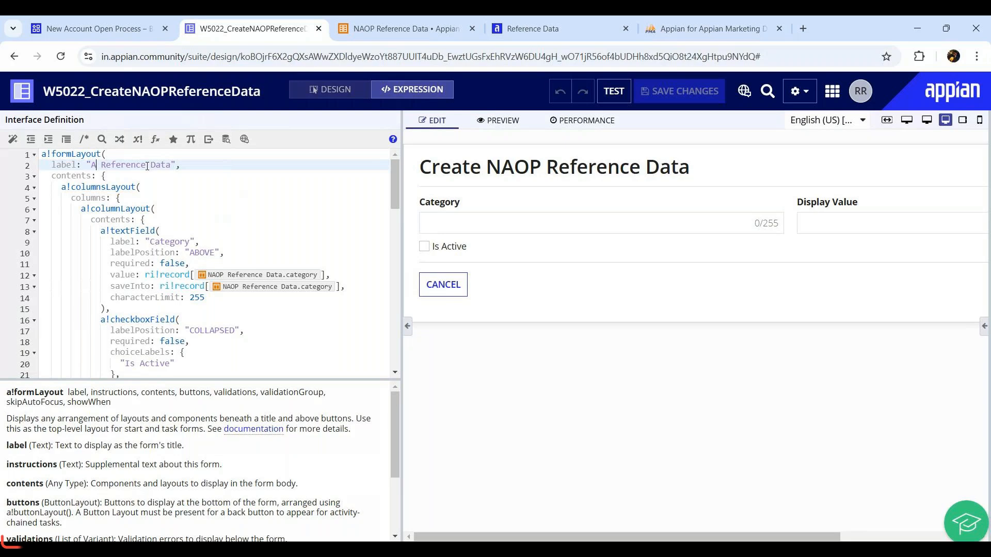
{"action": "type", "text": "dd"}
{"action": "left_click", "coordinate": [145, 274]}
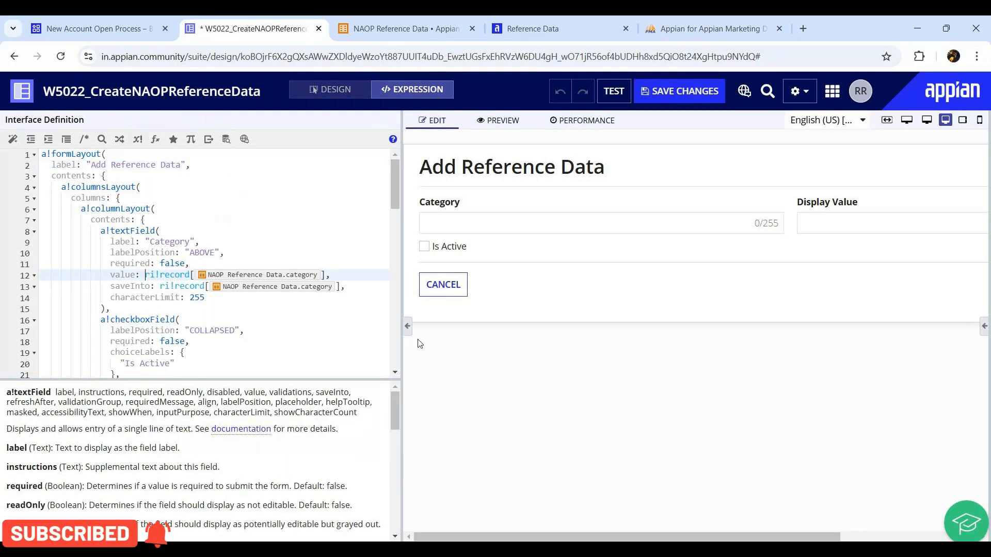
Step: Review the a!checkboxField parameter help and collapse the Is Active checkbox's choiceLabels, choiceValues, value and saveInto blocks
{"action": "scroll", "coordinate": [374, 267], "scroll_direction": "down", "scroll_amount": 2}
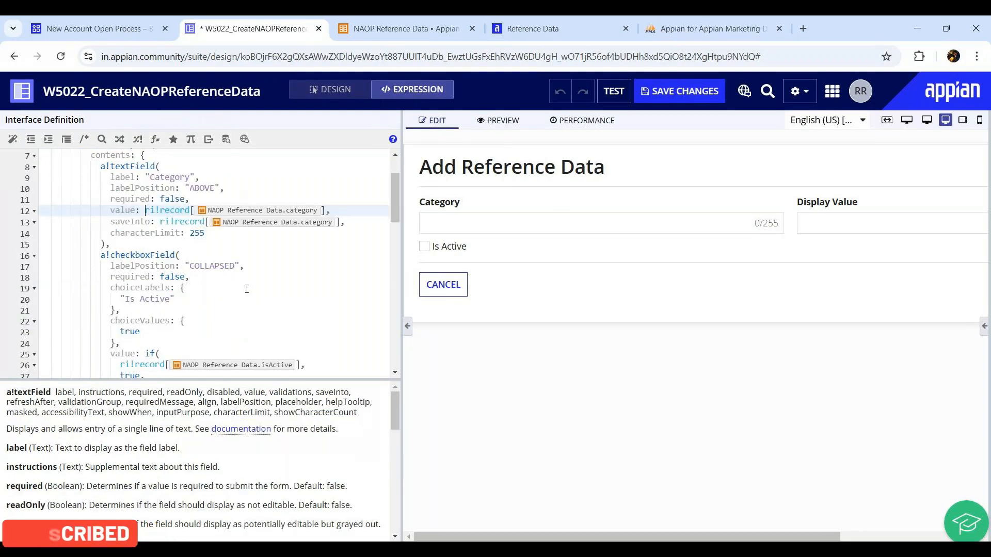
{"action": "left_click", "coordinate": [202, 248]}
{"action": "left_click", "coordinate": [198, 255]}
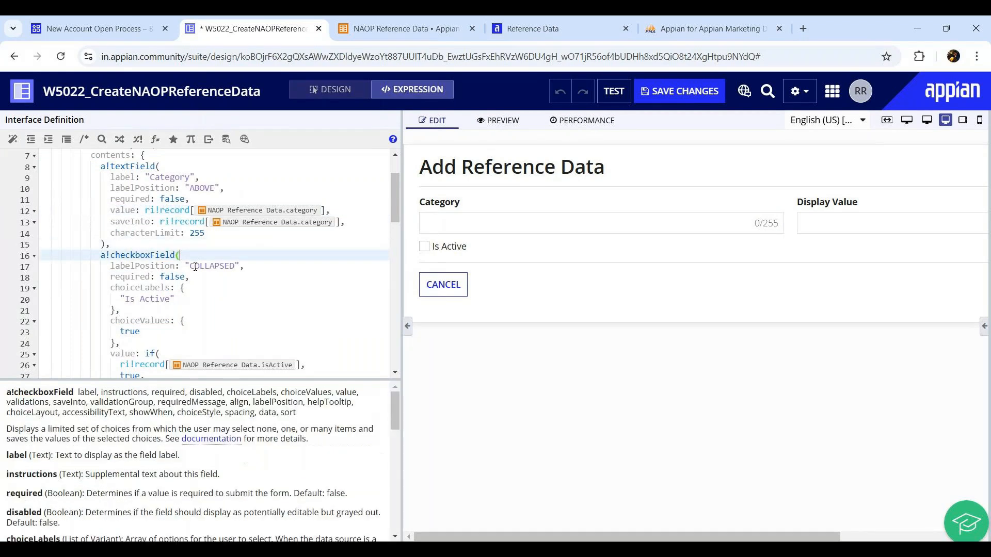
{"action": "scroll", "coordinate": [180, 442], "scroll_direction": "down", "scroll_amount": 3}
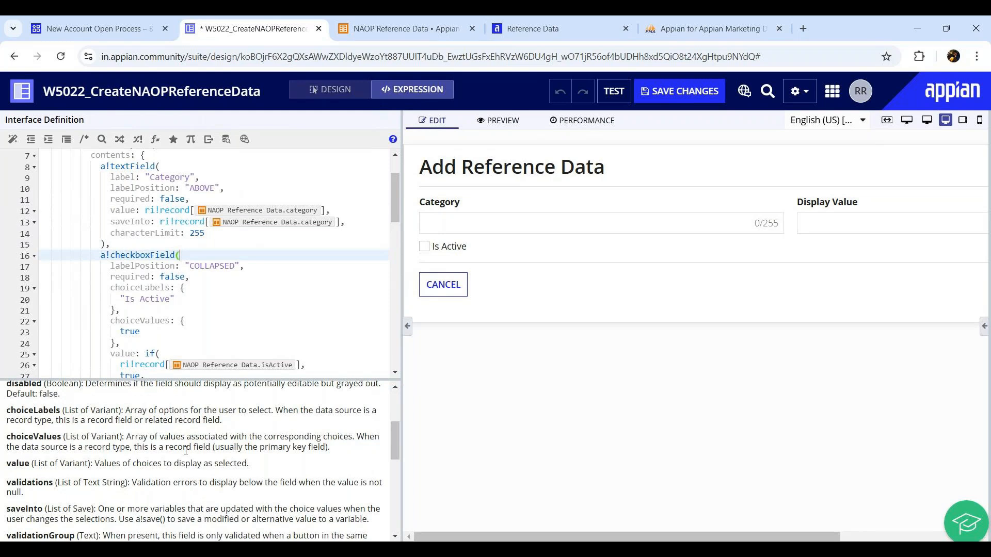
{"action": "scroll", "coordinate": [186, 451], "scroll_direction": "down", "scroll_amount": 1}
{"action": "scroll", "coordinate": [186, 451], "scroll_direction": "down", "scroll_amount": 6}
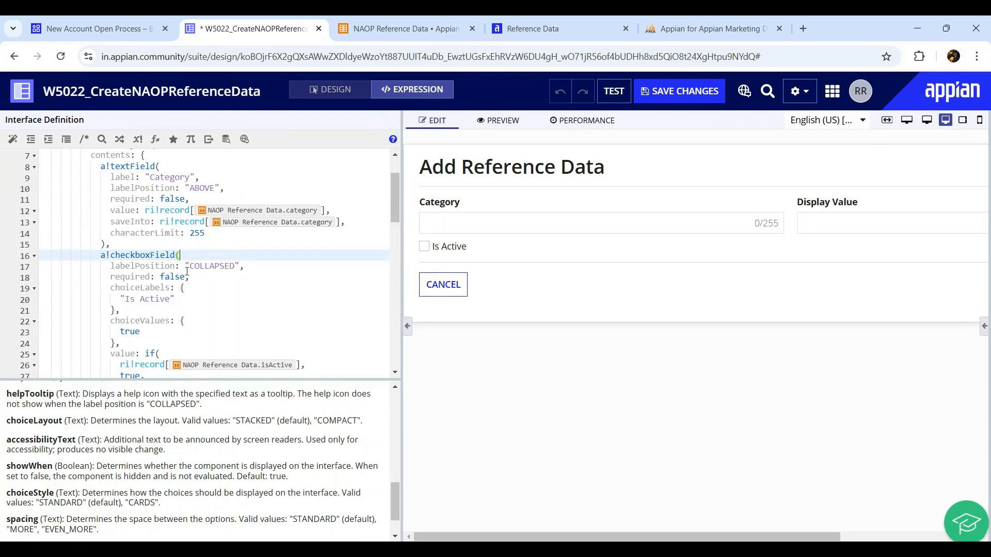
{"action": "left_click", "coordinate": [35, 289]}
{"action": "left_click", "coordinate": [35, 300]}
{"action": "left_click", "coordinate": [34, 311]}
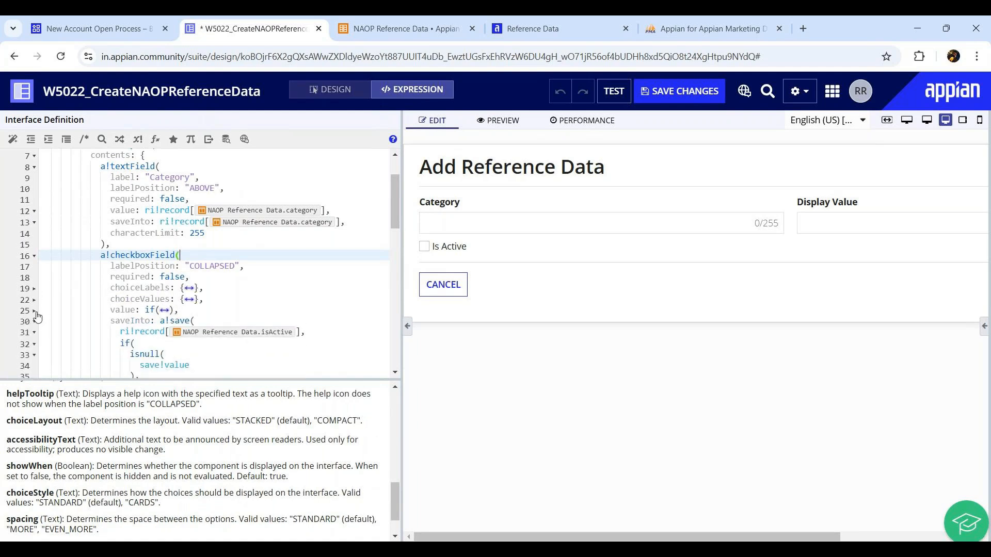
{"action": "left_click", "coordinate": [35, 321]}
Step: Add choiceStyle: "CARDS" after saveInto in the Is Active checkbox field, and save the reformatted interface
{"action": "left_click", "coordinate": [217, 319]}
{"action": "key", "text": "Return"}
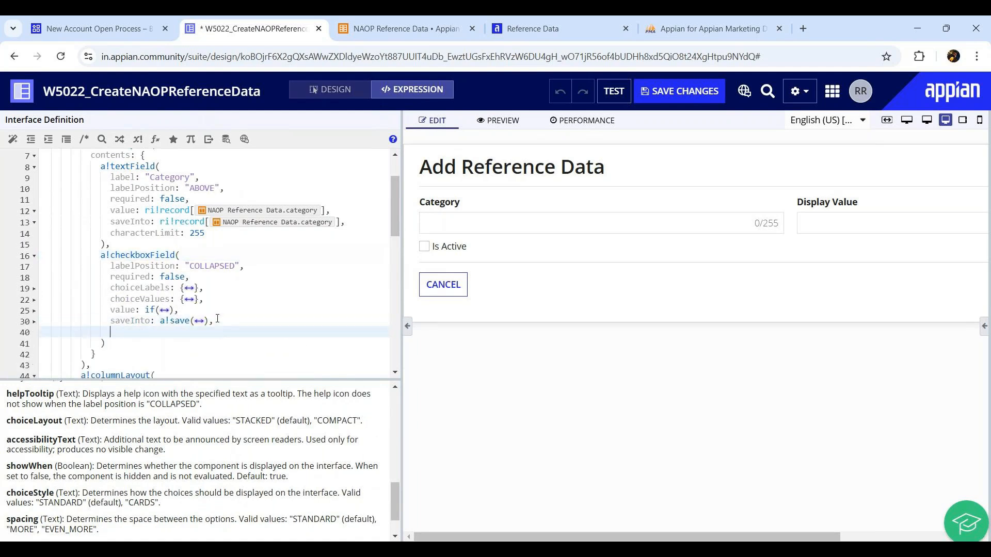
{"action": "type", "text": "choice"}
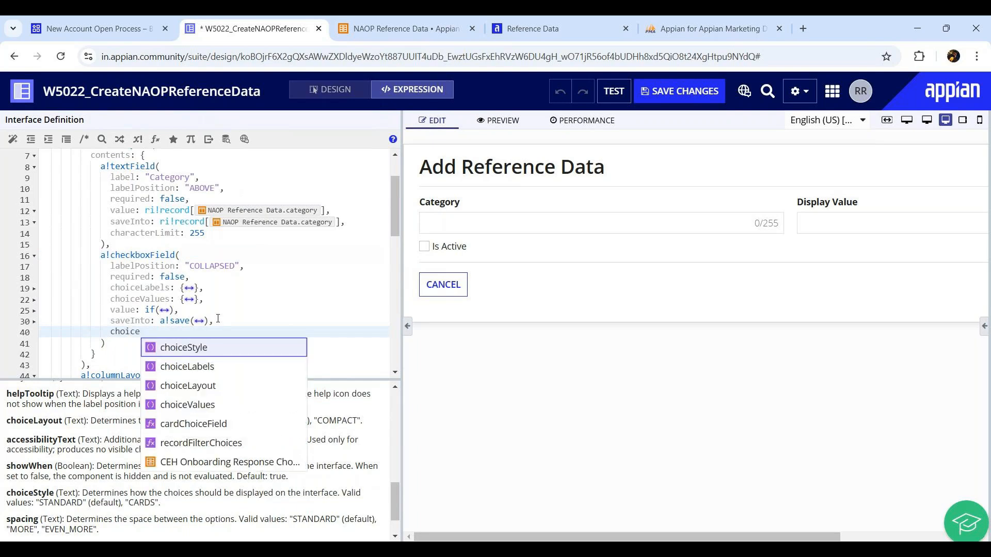
{"action": "key", "text": "Return"}
{"action": "type", "text": "\""}
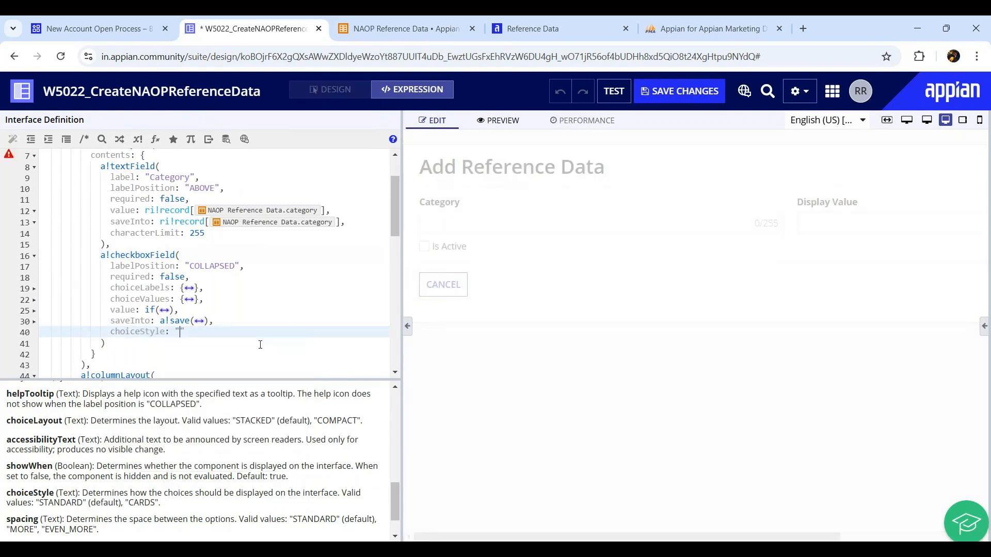
{"action": "left_click", "coordinate": [238, 350]}
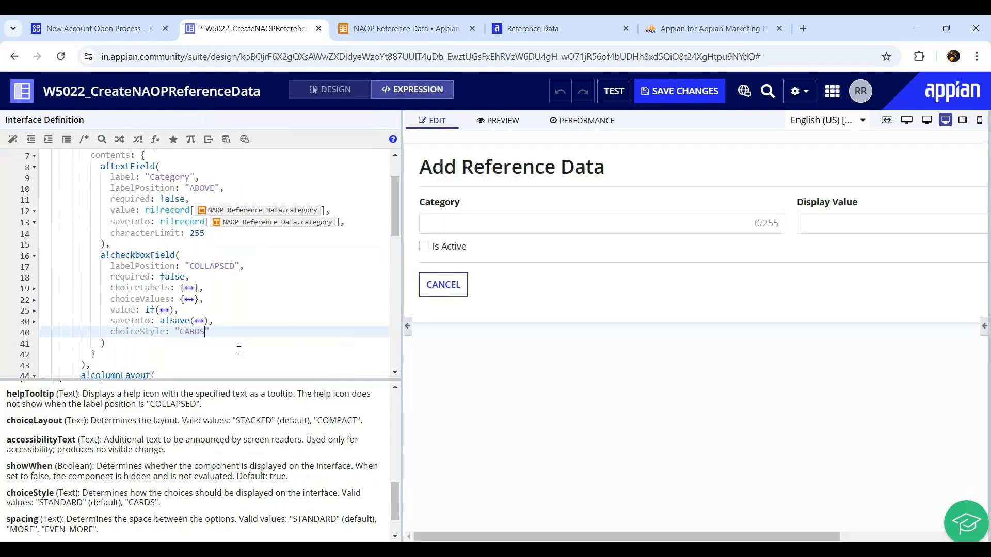
{"action": "left_click", "coordinate": [221, 343]}
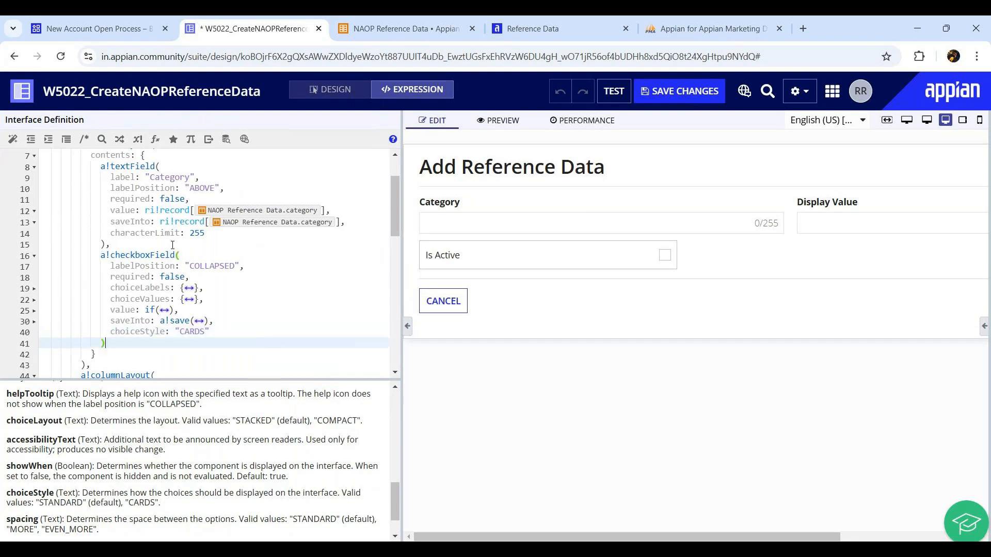
{"action": "key", "text": "ctrl+shift+f"}
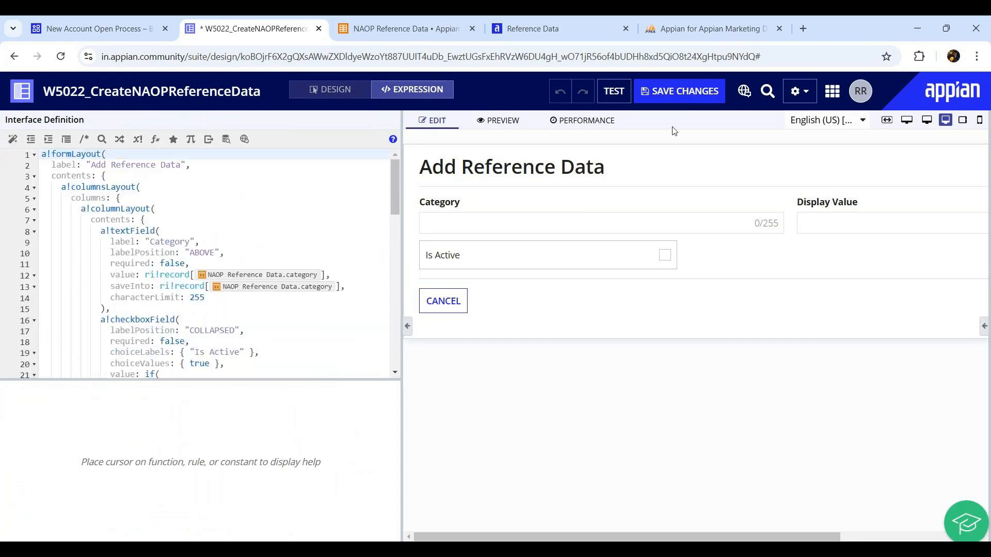
{"action": "left_click", "coordinate": [669, 97]}
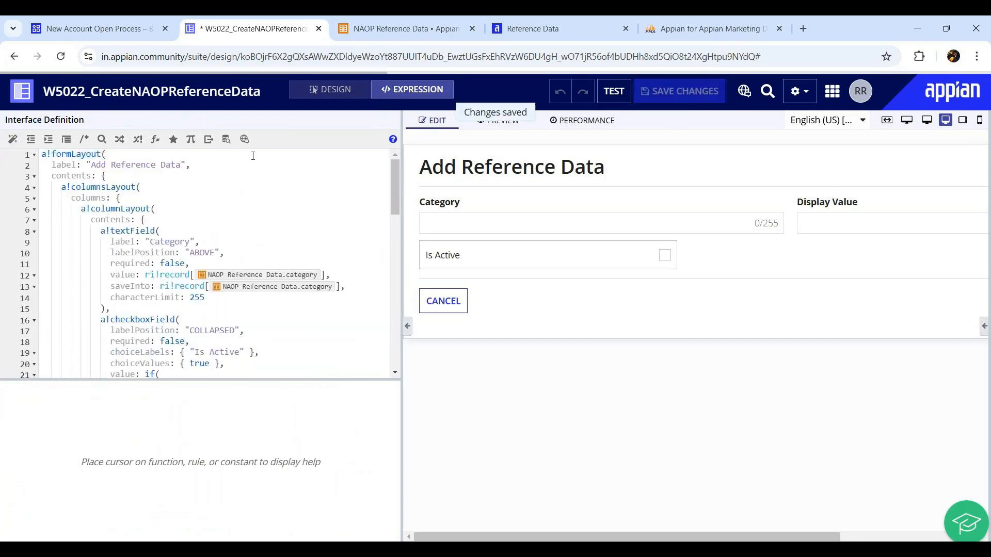
Step: Check the Add Reference Data form from the Reference Data record list and cancel it
{"action": "left_click", "coordinate": [550, 29]}
{"action": "left_click", "coordinate": [798, 132]}
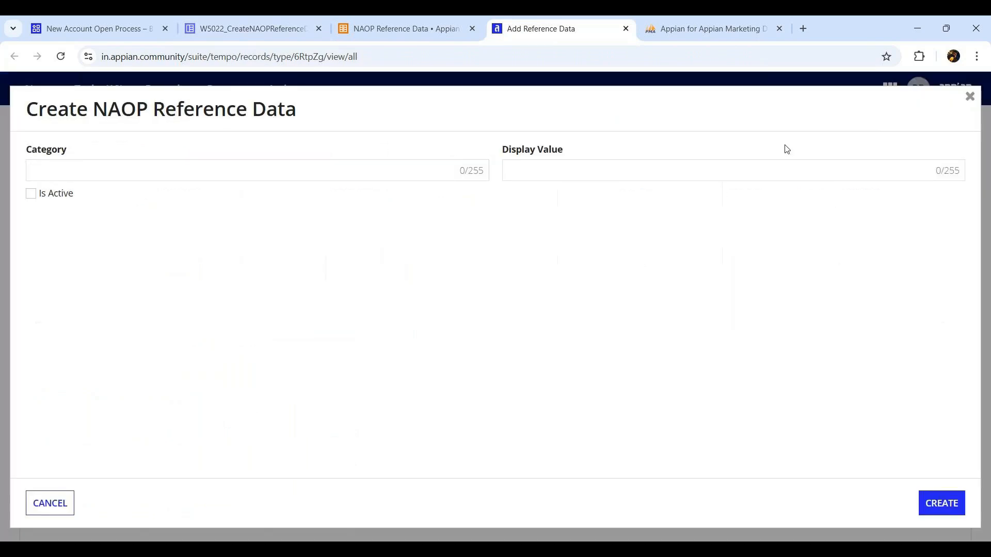
{"action": "left_click", "coordinate": [41, 504]}
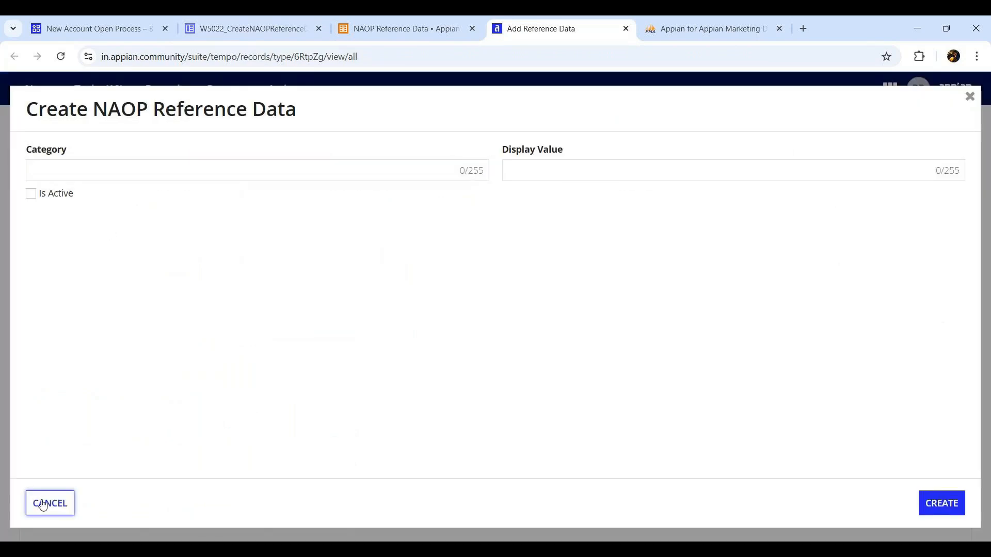
Step: Start a new Add Reference Data entry from the Reference Data record list and mark it as Is Active
{"action": "left_click", "coordinate": [811, 135]}
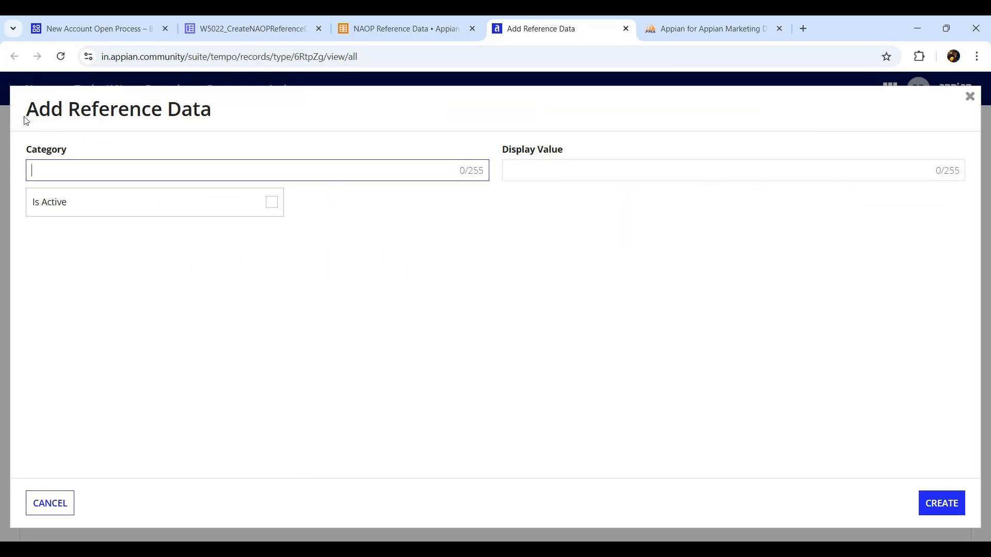
{"action": "left_click_drag", "start_coordinate": [38, 109], "coordinate": [59, 206]}
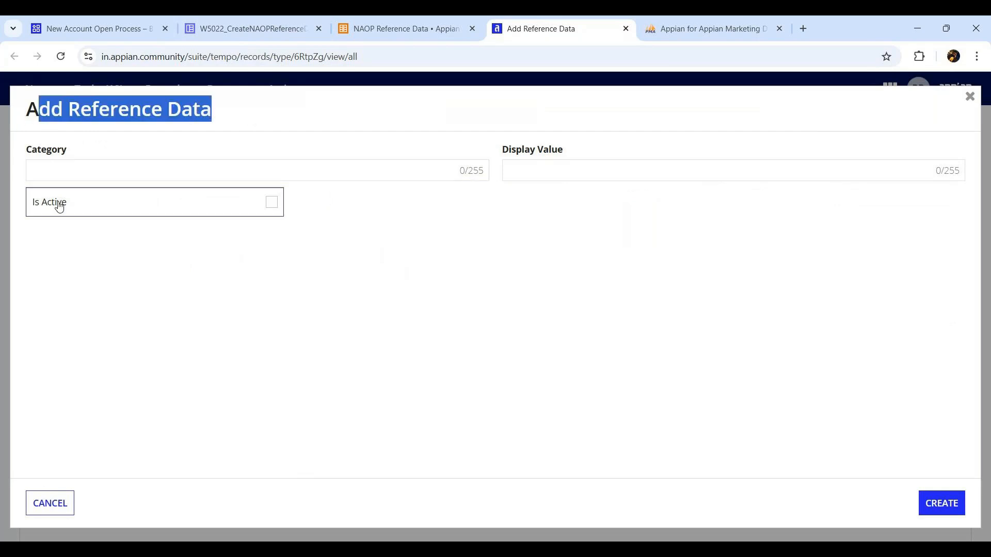
{"action": "left_click", "coordinate": [272, 208]}
{"action": "left_click", "coordinate": [272, 208]}
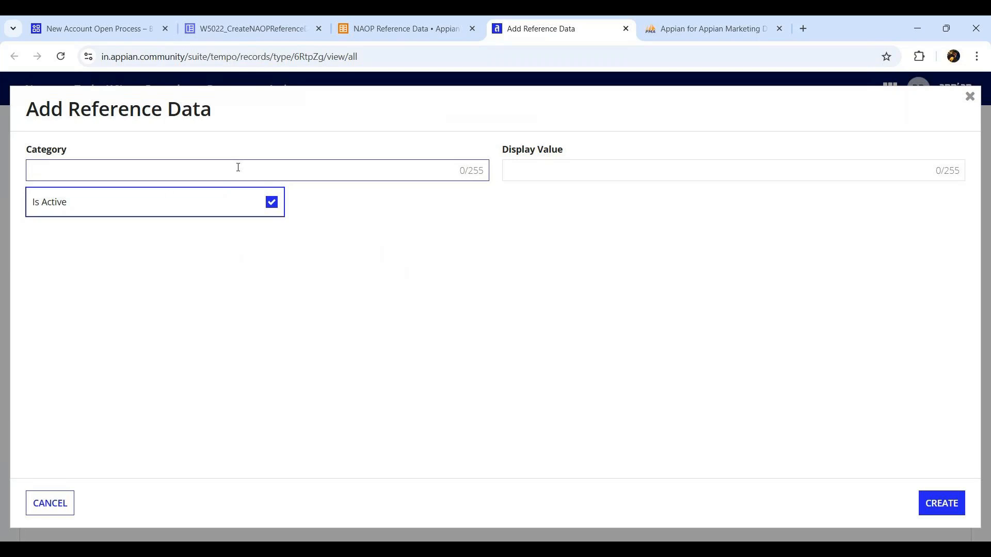
{"action": "left_click", "coordinate": [129, 199]}
Step: Set the entry's Category to "Account Type" and Display Value to "Saving", and create the record
{"action": "left_click", "coordinate": [560, 172]}
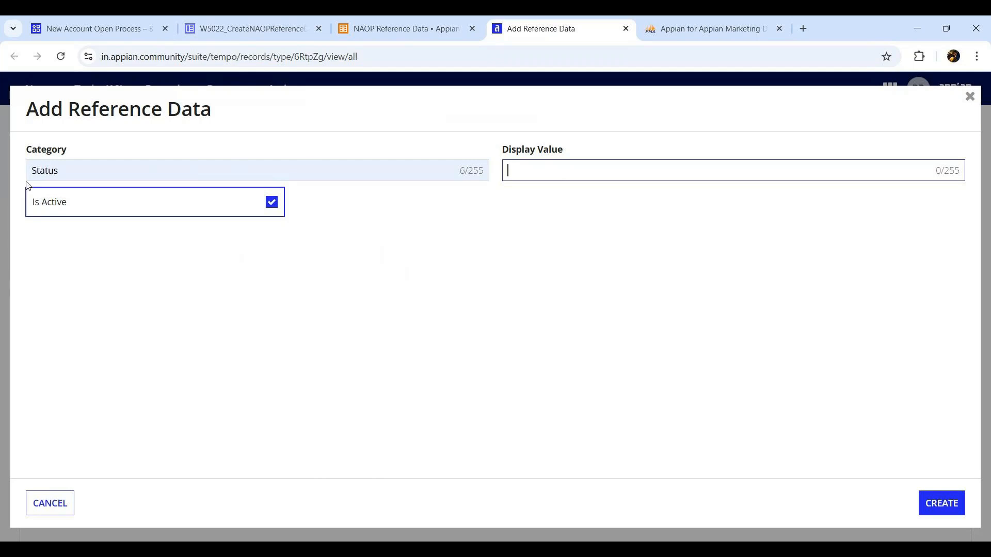
{"action": "double_click", "coordinate": [72, 170]}
{"action": "type", "text": "Accou"}
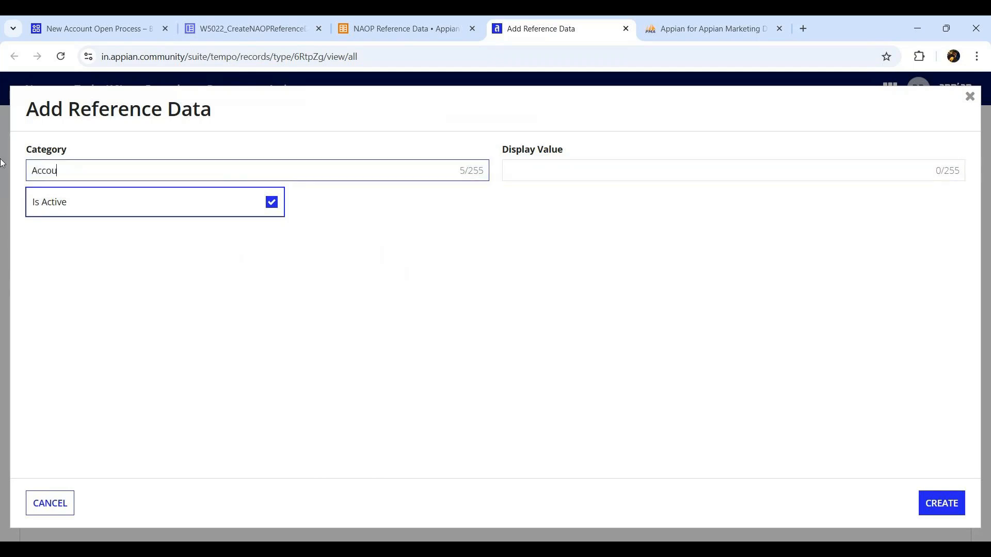
{"action": "type", "text": "nt Type"}
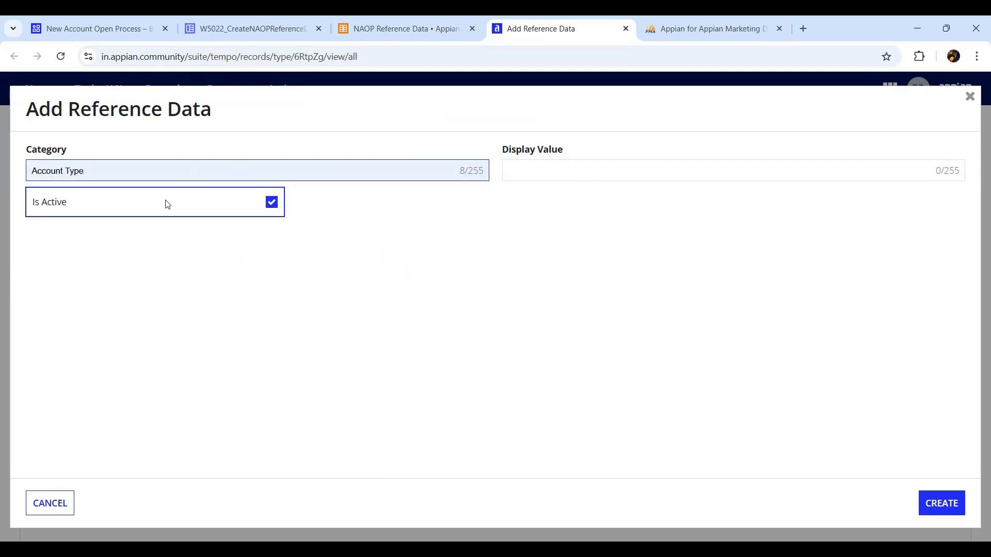
{"action": "left_click", "coordinate": [558, 175]}
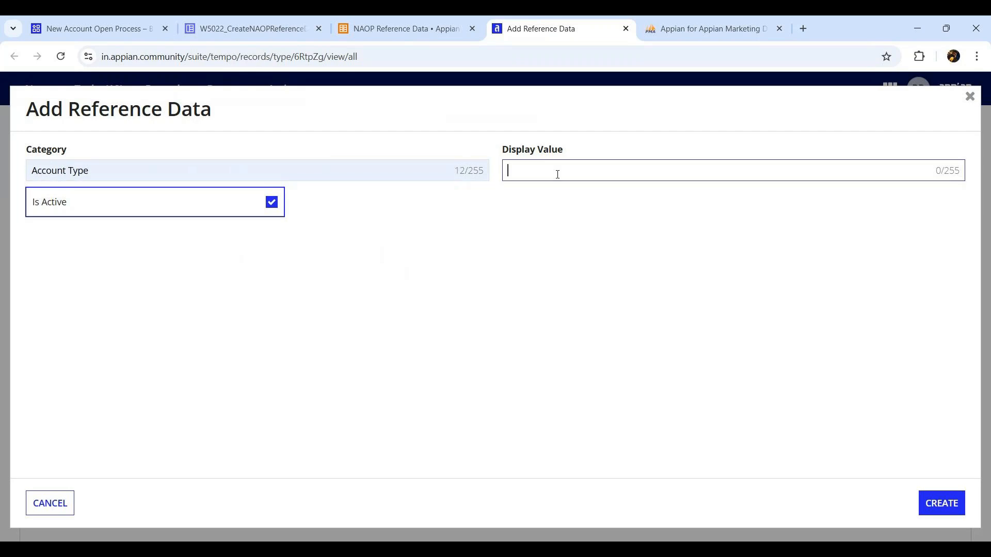
{"action": "type", "text": "Saving"}
{"action": "left_click", "coordinate": [943, 502]}
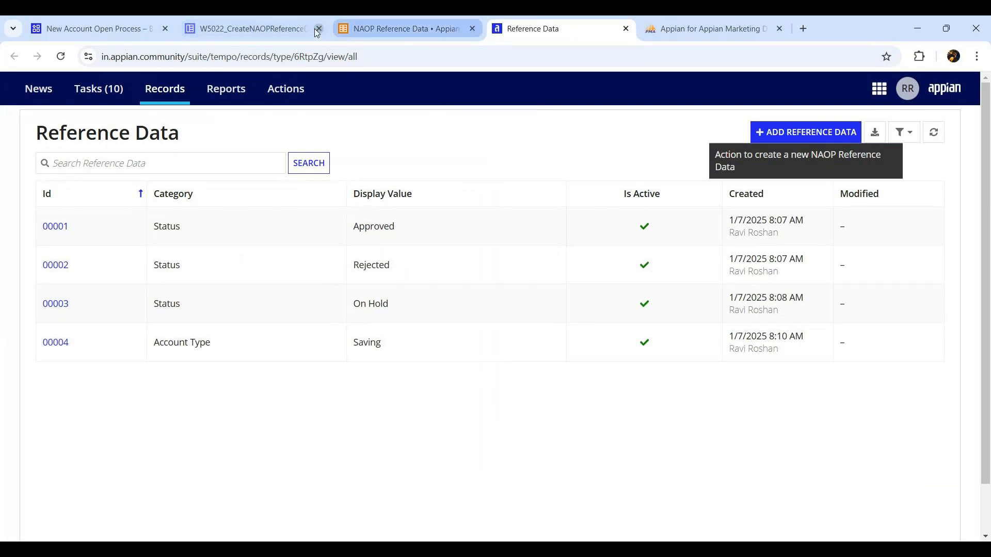
Step: Review the W5022_CreateNAOPReferenceData field definitions with an enlarged expression editor, and open the W5022 Create NAOP Reference Data process model
{"action": "left_click", "coordinate": [265, 29]}
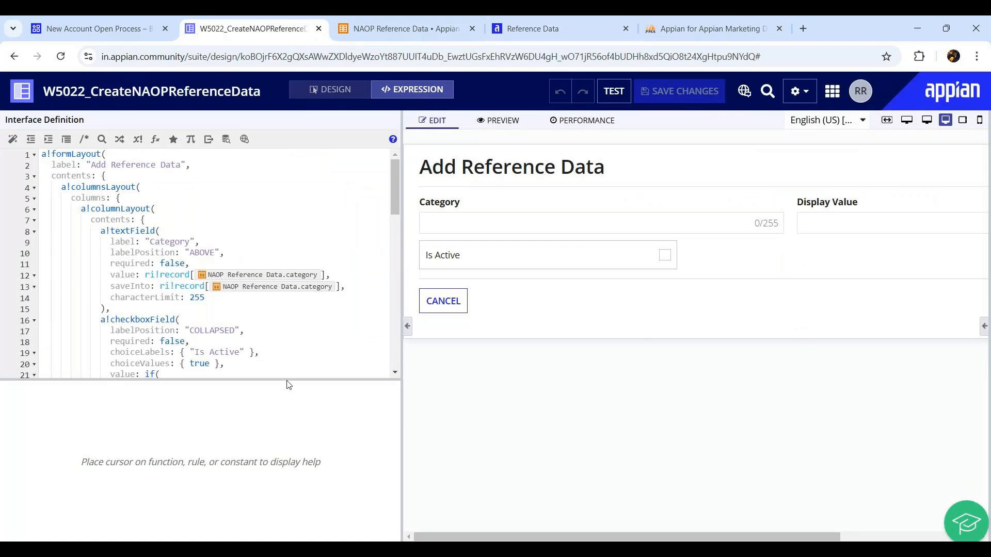
{"action": "left_click_drag", "start_coordinate": [288, 384], "coordinate": [288, 501]}
{"action": "scroll", "coordinate": [290, 462], "scroll_direction": "down", "scroll_amount": 8}
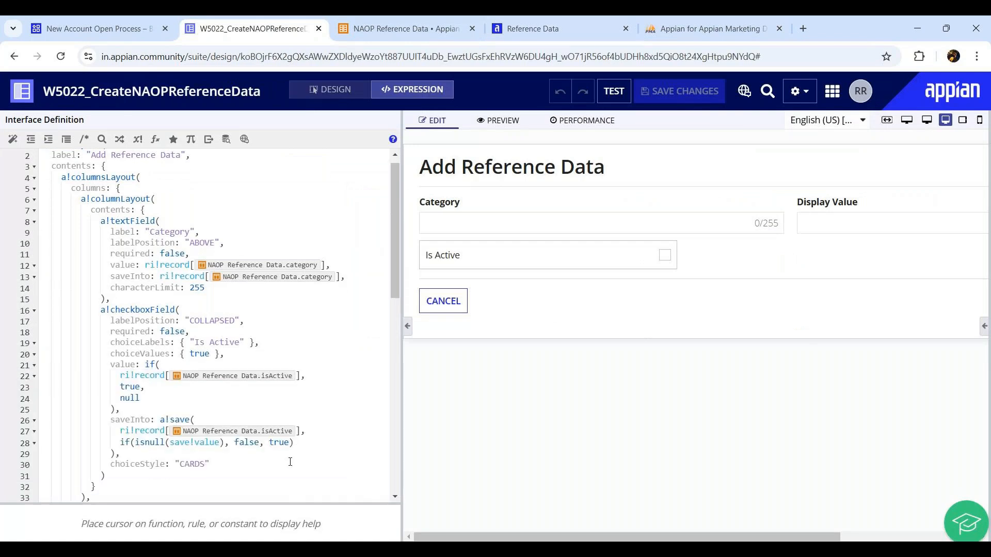
{"action": "left_click", "coordinate": [110, 20]}
{"action": "left_click", "coordinate": [324, 233]}
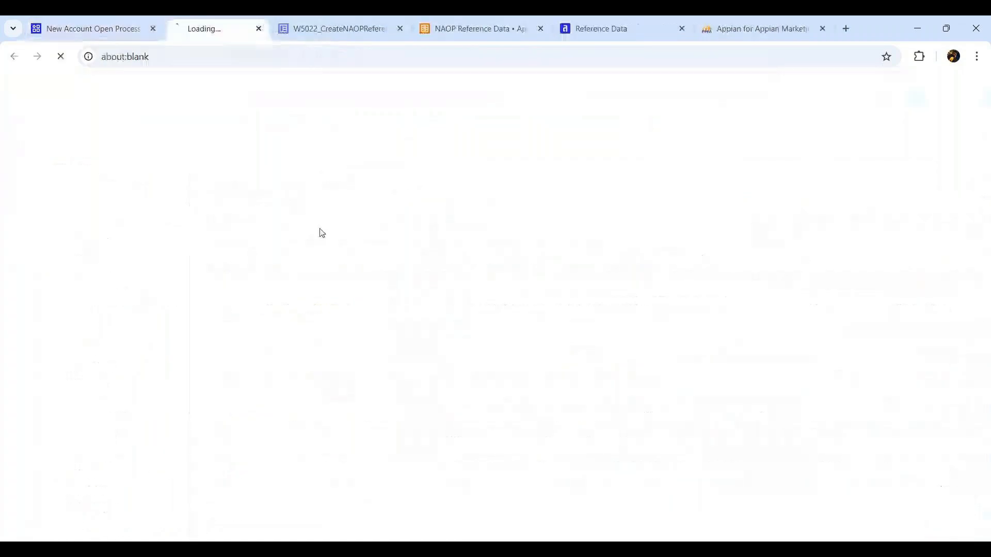
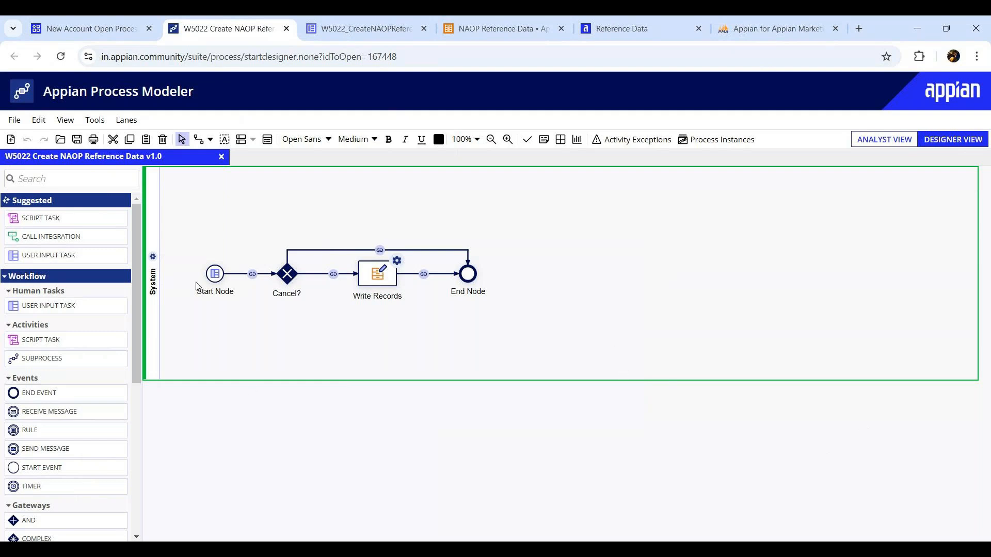
Step: Examine the Create and Cancel button definitions in the W5022_CreateNAOPReferenceData expression, then close the interface and process model
{"action": "left_click", "coordinate": [361, 28]}
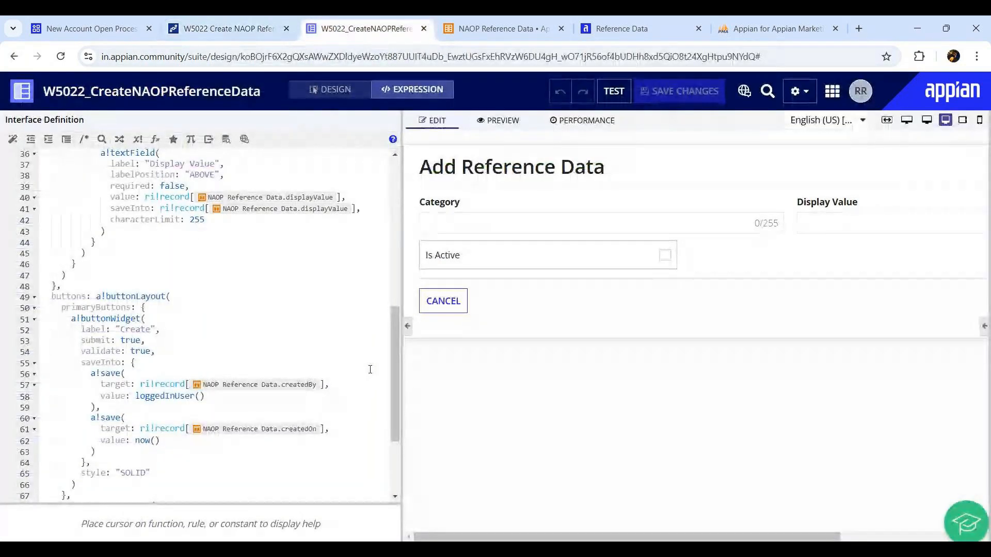
{"action": "scroll", "coordinate": [296, 366], "scroll_direction": "down", "scroll_amount": 1}
{"action": "scroll", "coordinate": [297, 367], "scroll_direction": "down", "scroll_amount": 3}
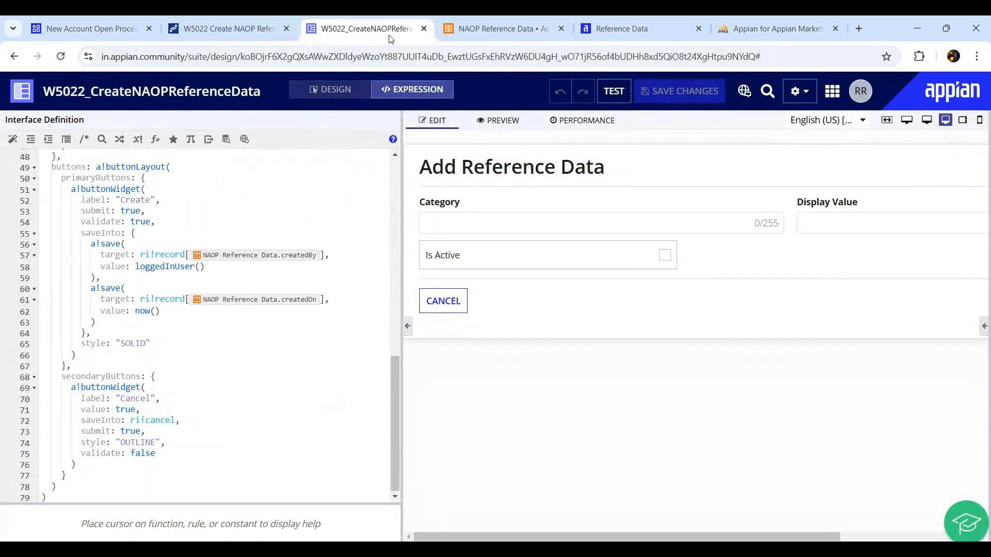
{"action": "left_click", "coordinate": [423, 28]}
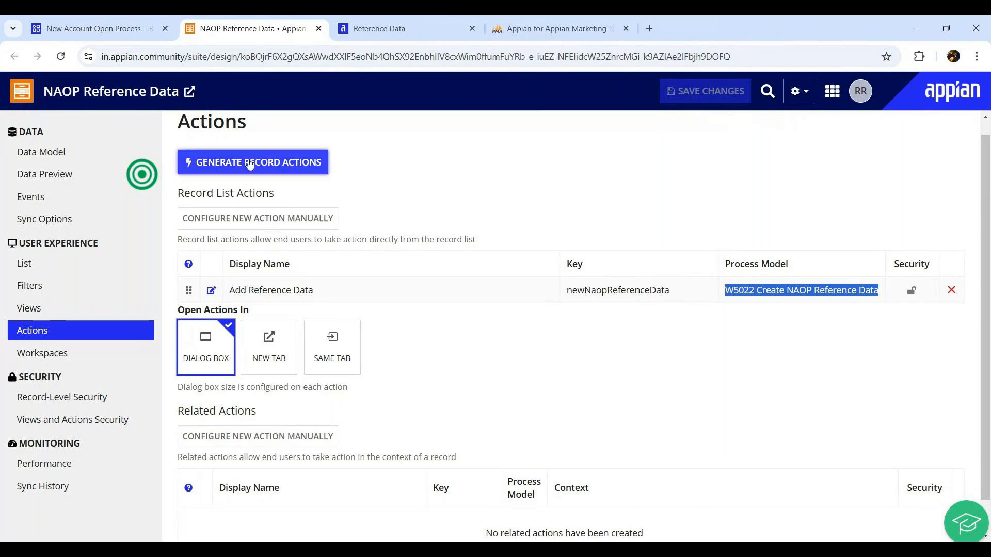
Step: Generate only the Update record action for the NAOP Reference Data record type, excluding Create and Delete
{"action": "left_click", "coordinate": [255, 397]}
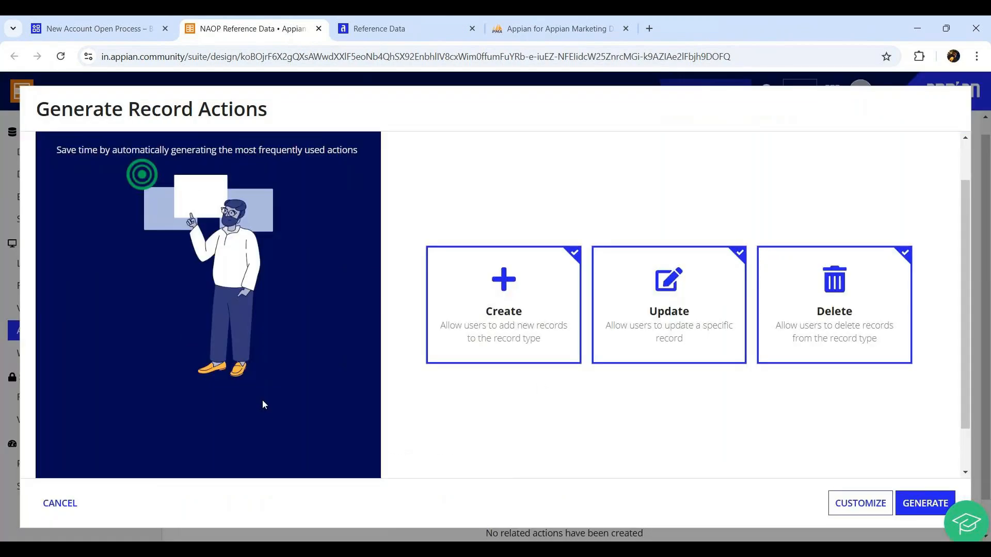
{"action": "left_click", "coordinate": [549, 295]}
{"action": "left_click", "coordinate": [788, 338]}
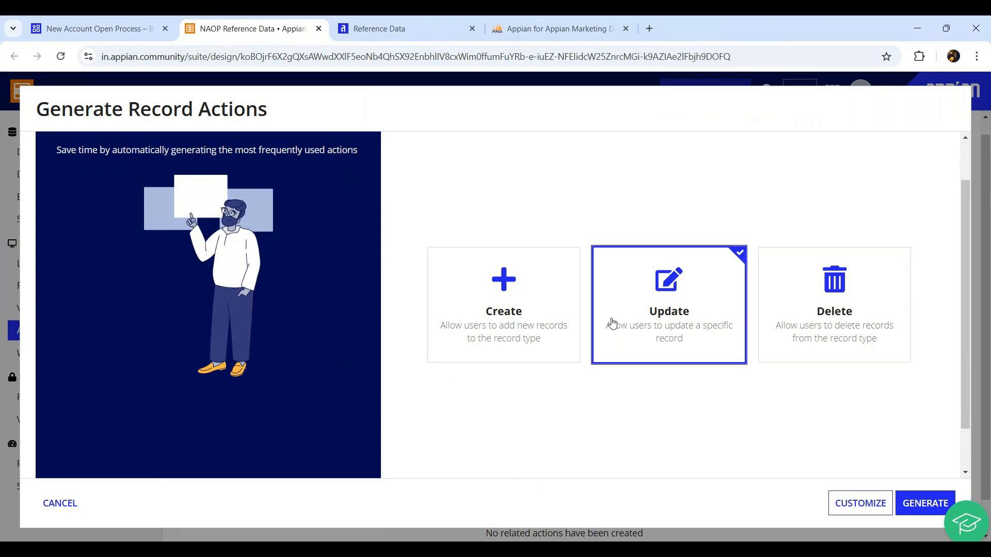
{"action": "left_click", "coordinate": [932, 508]}
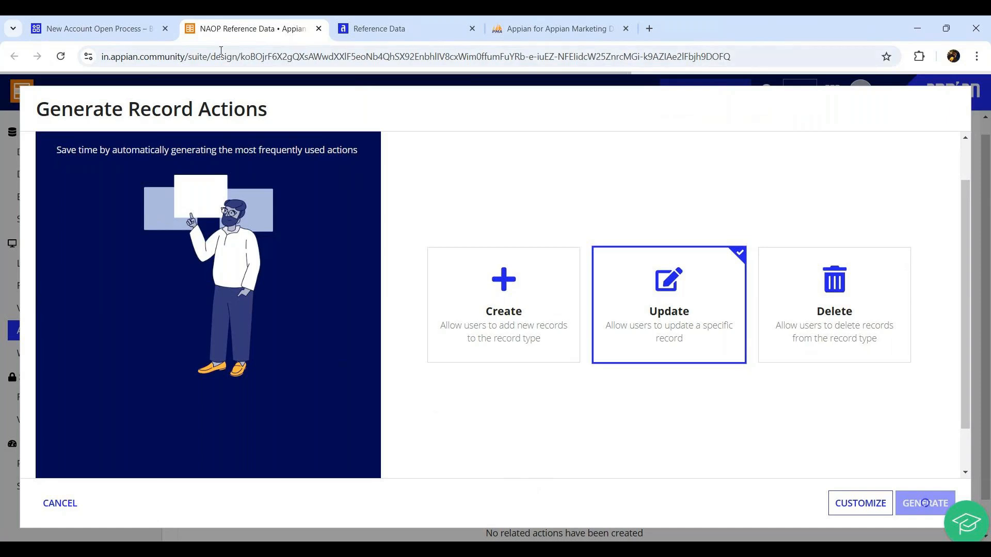
Step: Leave the New Account Open Process application and return to the list of all applications
{"action": "left_click", "coordinate": [109, 30]}
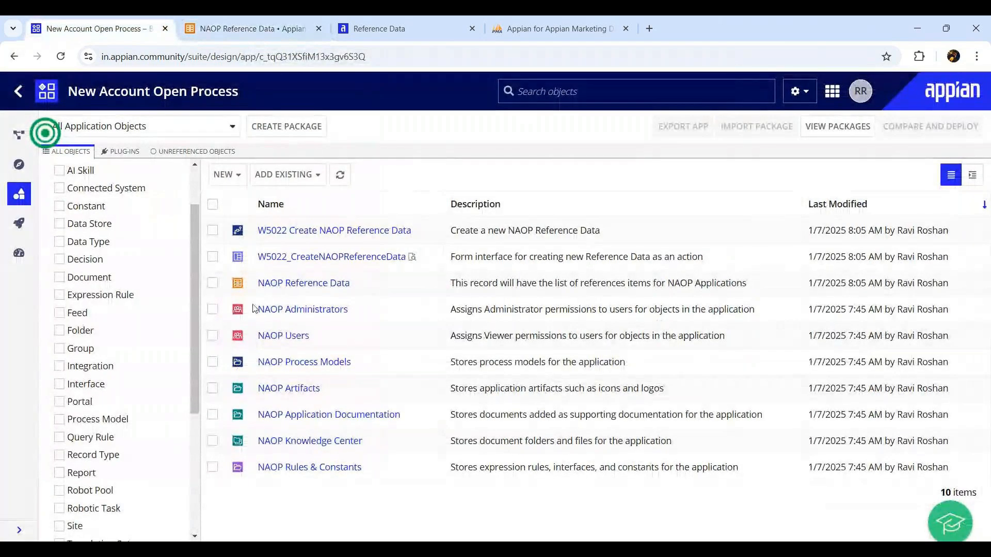
{"action": "left_click", "coordinate": [18, 91]}
{"action": "scroll", "coordinate": [169, 457], "scroll_direction": "down", "scroll_amount": 3}
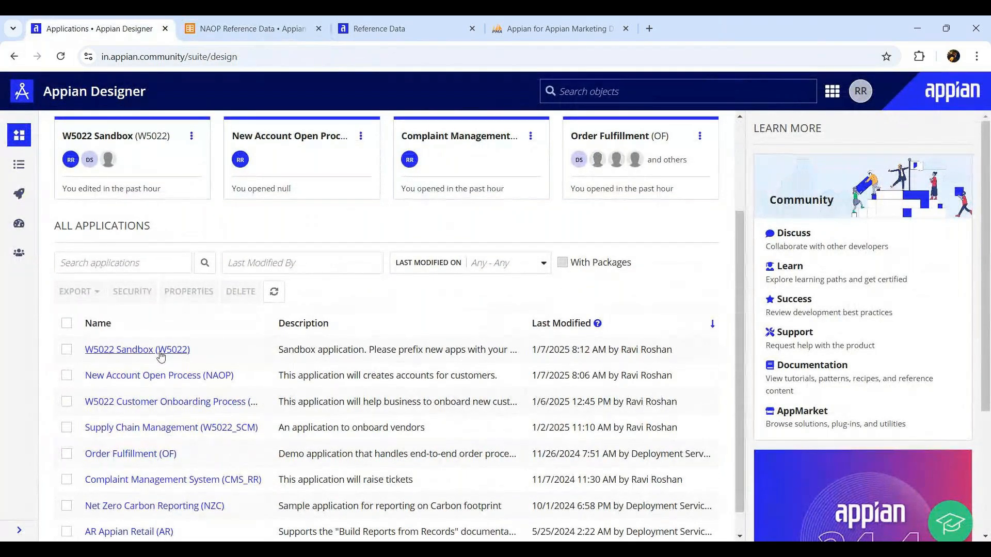
Step: Compare the Record List Actions and Related Actions configured for the NAOP Reference Data record type
{"action": "left_click", "coordinate": [248, 28]}
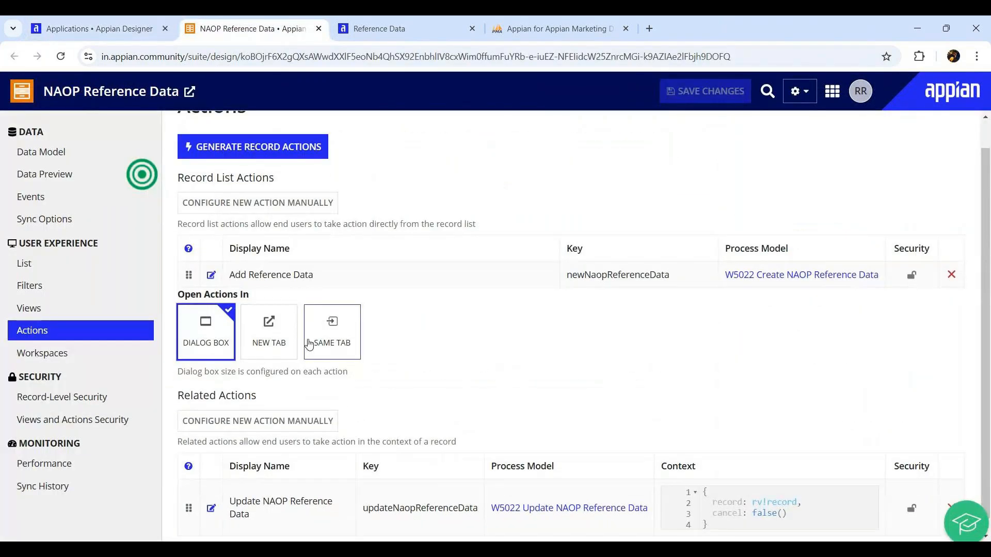
{"action": "scroll", "coordinate": [361, 356], "scroll_direction": "down", "scroll_amount": 1}
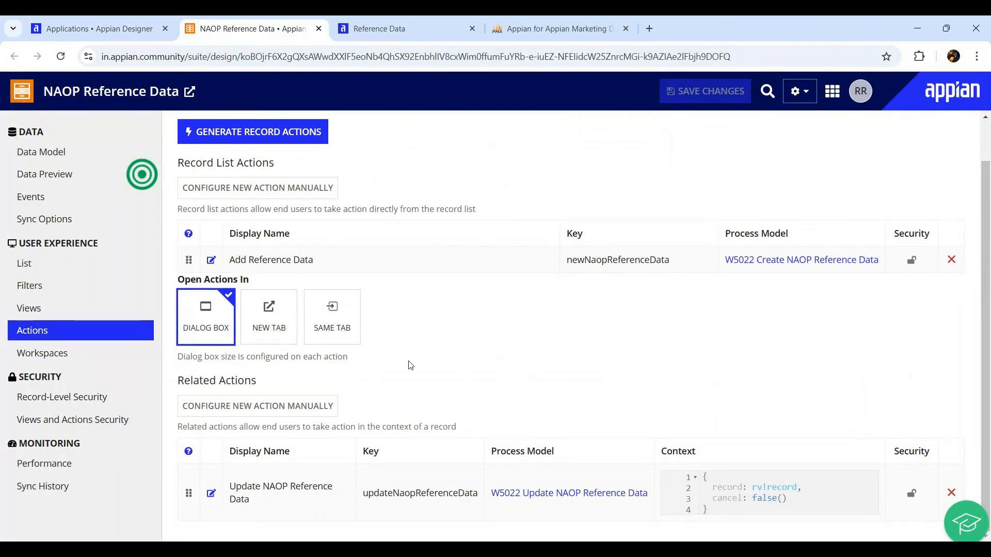
{"action": "left_click_drag", "start_coordinate": [176, 380], "coordinate": [257, 380]}
{"action": "left_click", "coordinate": [189, 167]}
{"action": "left_click_drag", "start_coordinate": [202, 163], "coordinate": [295, 166]}
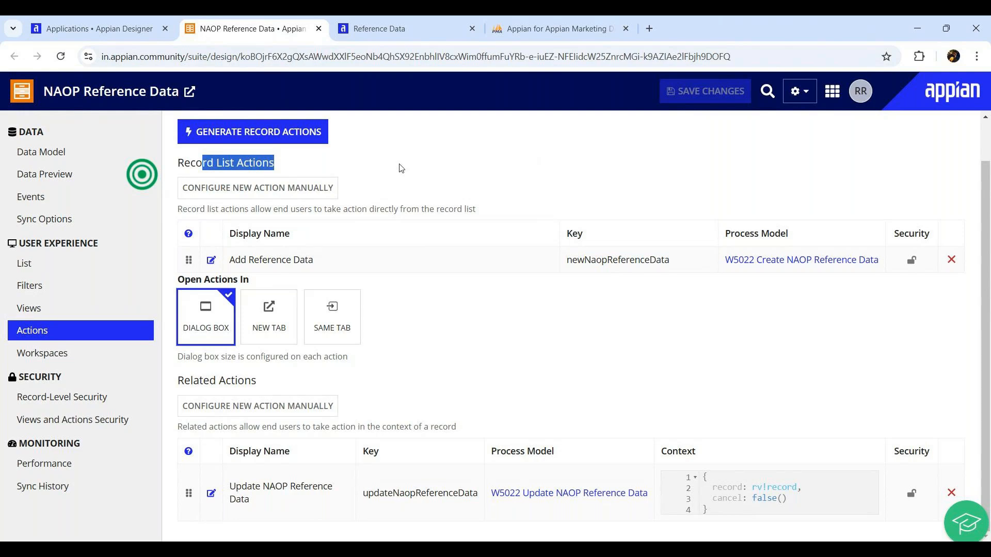
{"action": "left_click", "coordinate": [375, 393]}
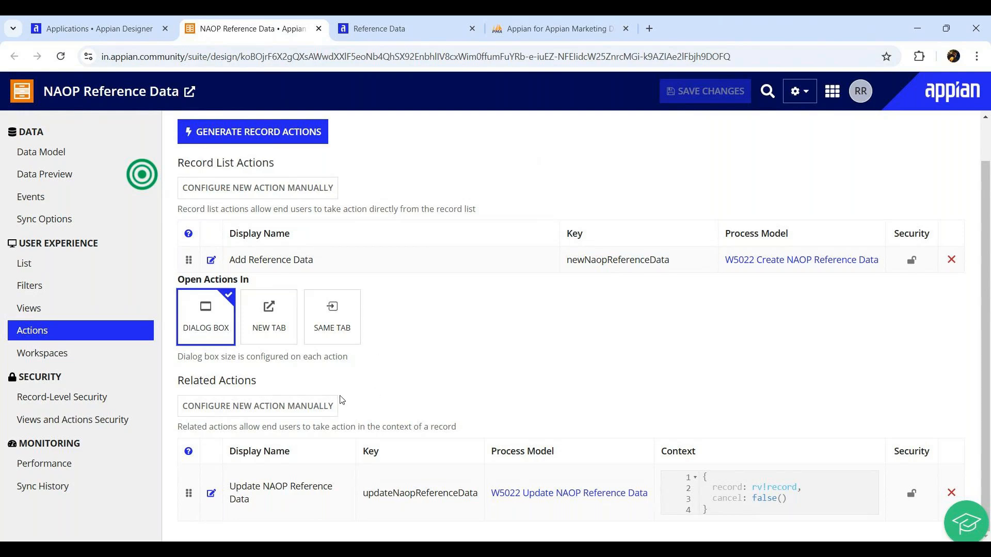
{"action": "left_click_drag", "start_coordinate": [193, 380], "coordinate": [331, 386]}
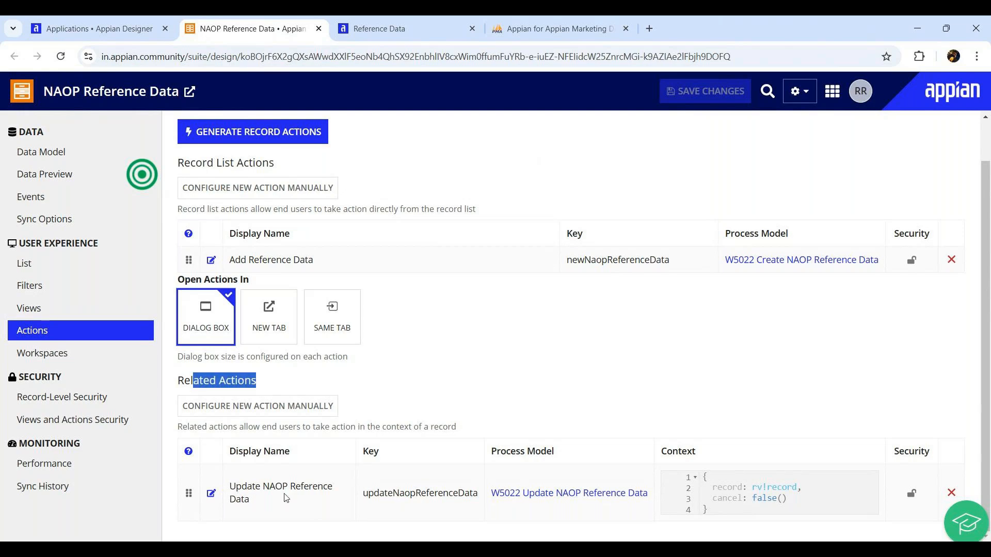
Step: Open the W5022 Sandbox application and locate the generated W5022_UpdateNAOPReferenceData interface and W5022 Update NAOP Reference Data process model
{"action": "left_click", "coordinate": [118, 24]}
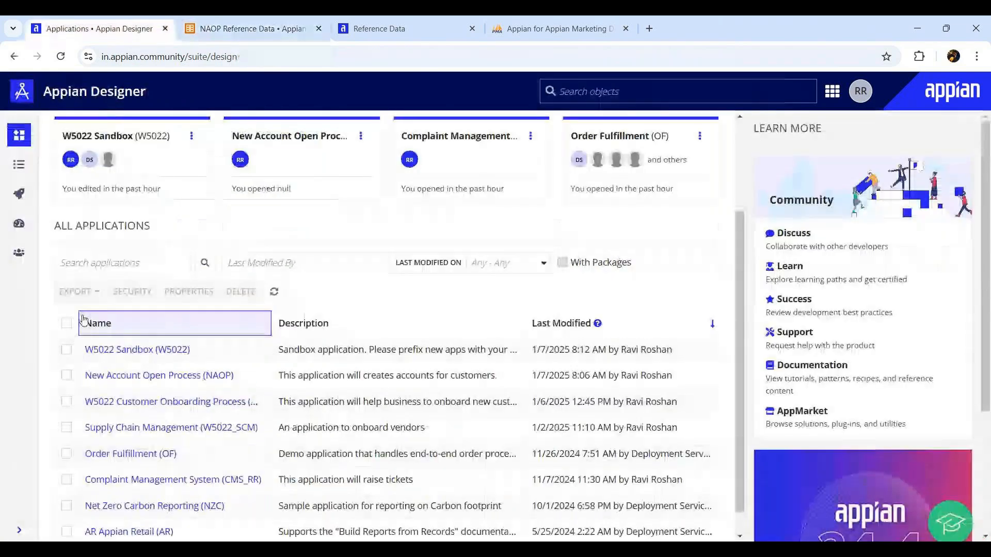
{"action": "left_click", "coordinate": [123, 350]}
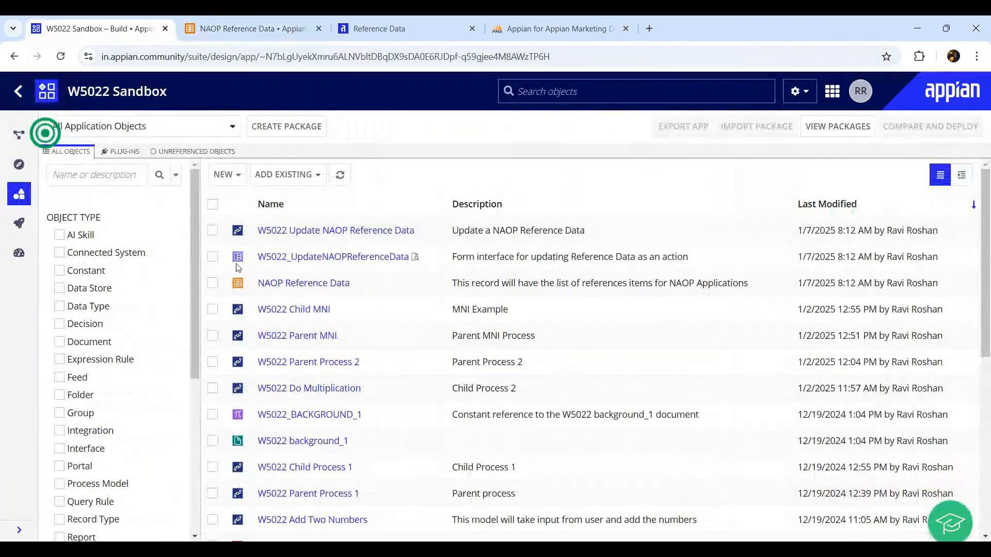
{"action": "left_click_drag", "start_coordinate": [258, 258], "coordinate": [409, 258]}
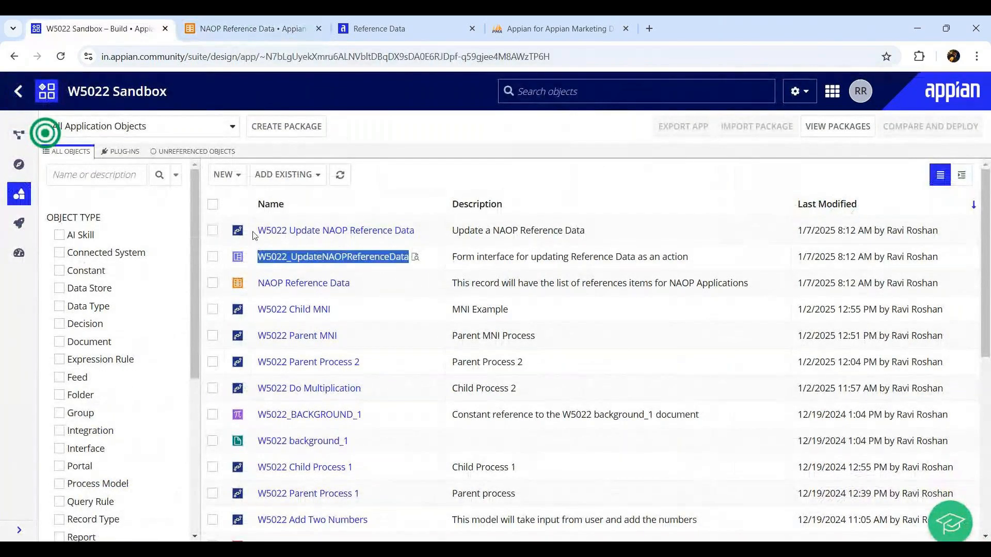
{"action": "left_click_drag", "start_coordinate": [265, 230], "coordinate": [417, 245]}
Step: Move the W5022_UpdateNAOPReferenceData interface and W5022 Update NAOP Reference Data process model to the New Account Open Process application
{"action": "left_click", "coordinate": [218, 258]}
{"action": "left_click", "coordinate": [213, 257]}
{"action": "left_click", "coordinate": [213, 230]}
{"action": "left_click", "coordinate": [670, 174]}
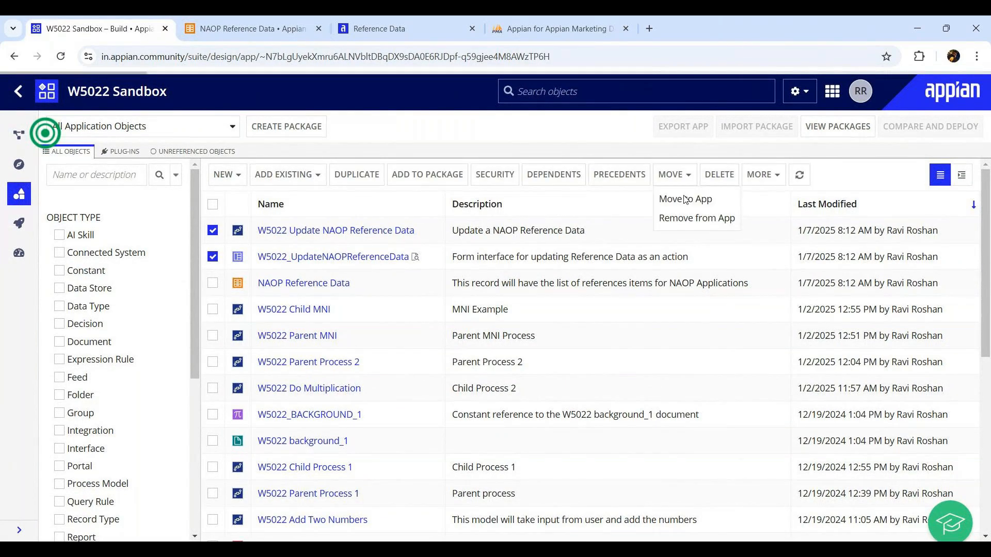
{"action": "left_click", "coordinate": [678, 201]}
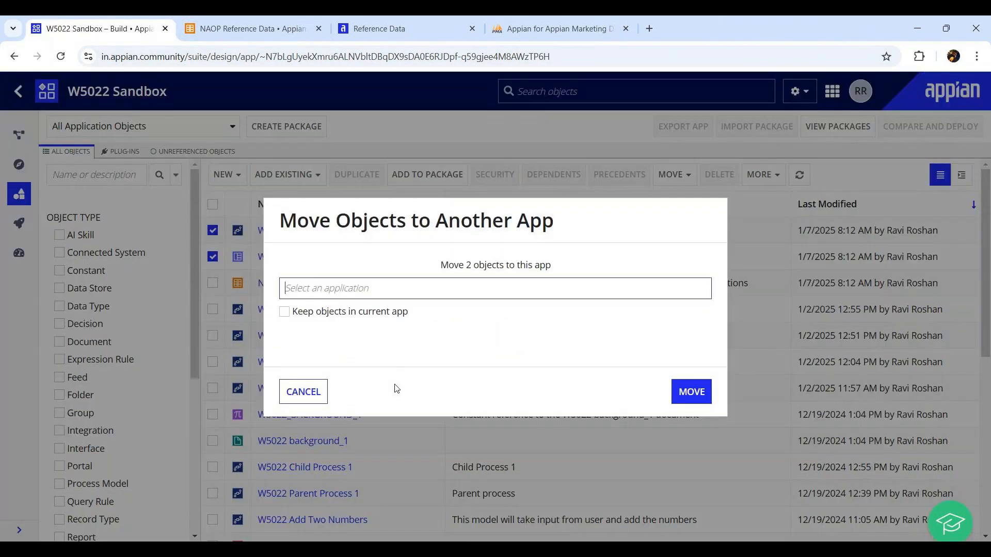
{"action": "type", "text": "naop"}
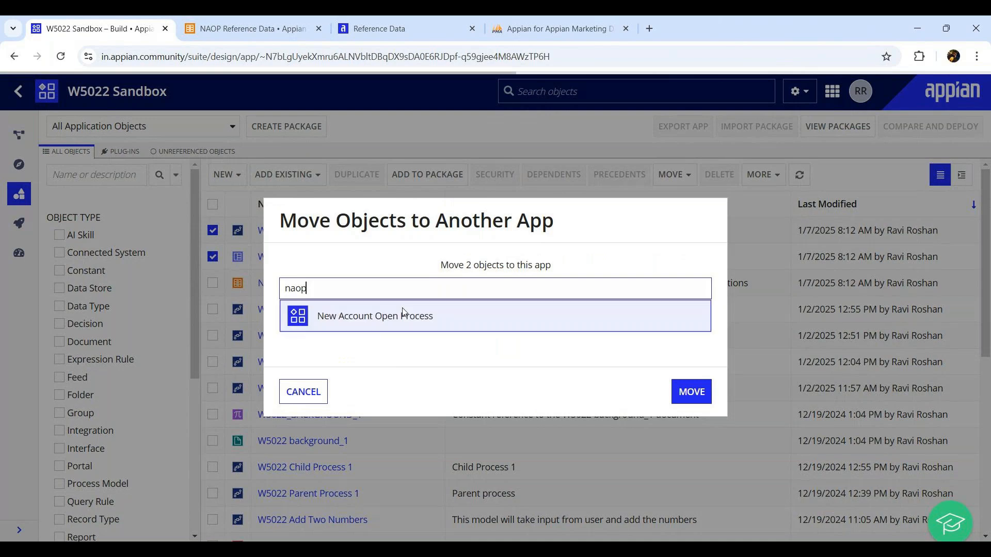
{"action": "left_click", "coordinate": [400, 315]}
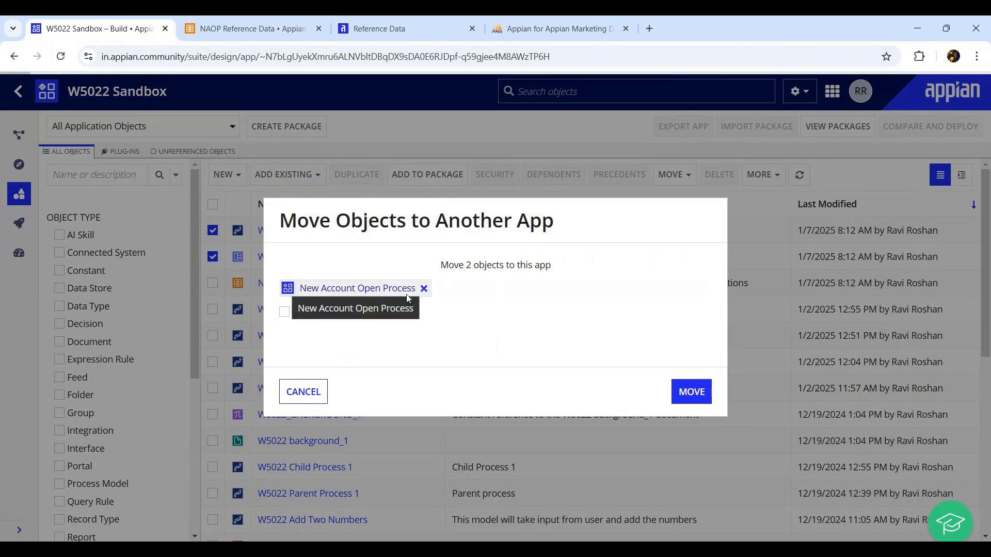
{"action": "left_click", "coordinate": [691, 392]}
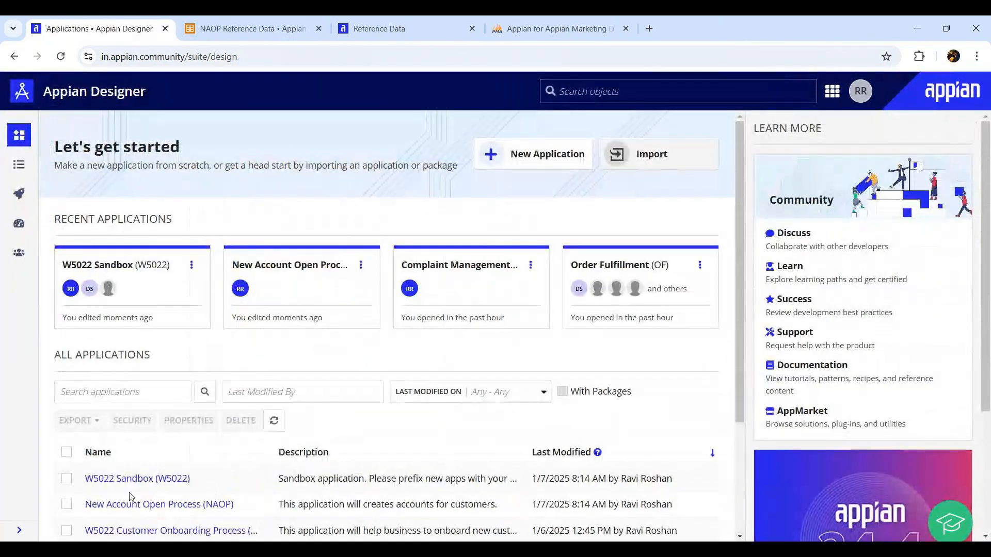
Step: Check the moved objects in the New Account Open Process application and return to the Reference Data record list
{"action": "left_click", "coordinate": [130, 504]}
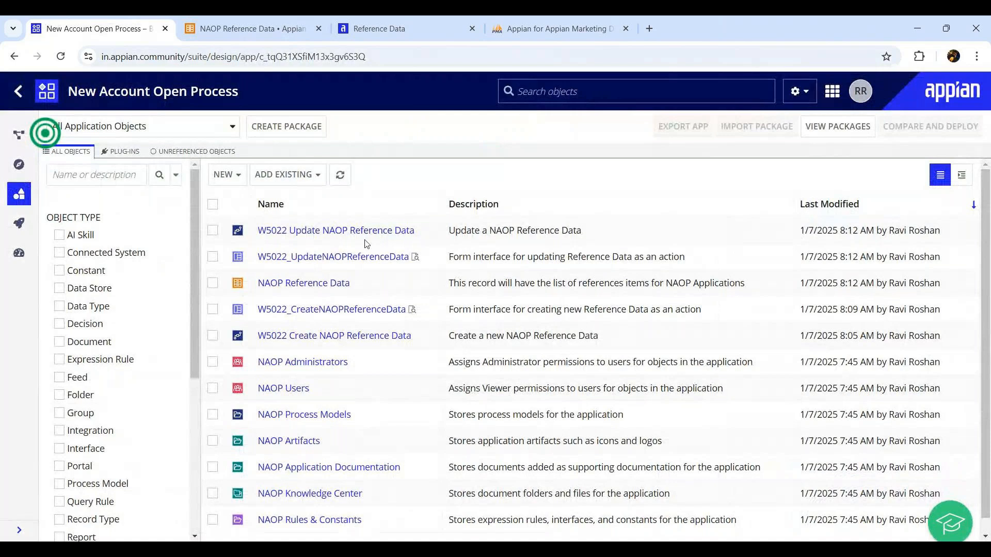
{"action": "left_click", "coordinate": [393, 28]}
{"action": "left_click", "coordinate": [174, 96]}
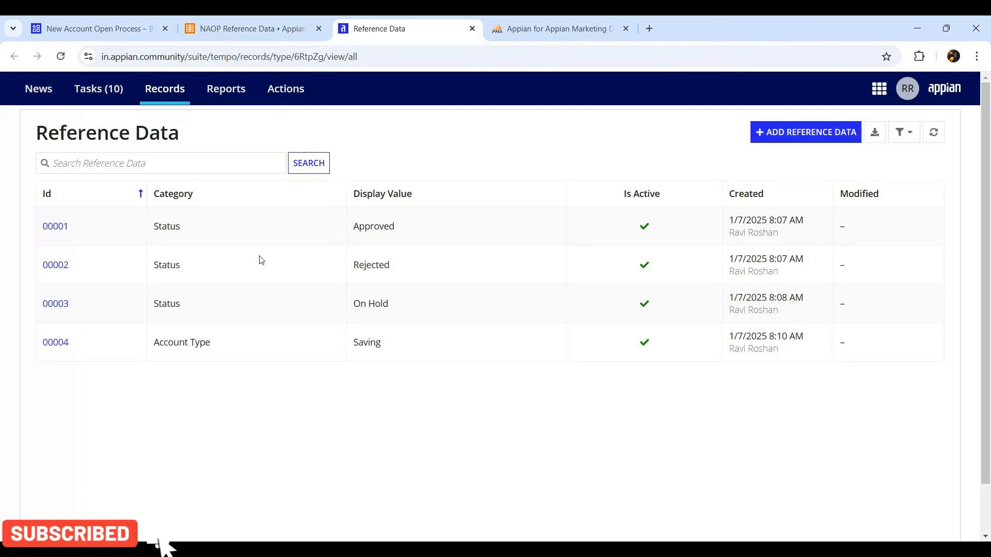
Step: Deactivate the Approved status record 00001 through its Update NAOP Reference Data related action and return to the Reference Data list
{"action": "left_click", "coordinate": [53, 227]}
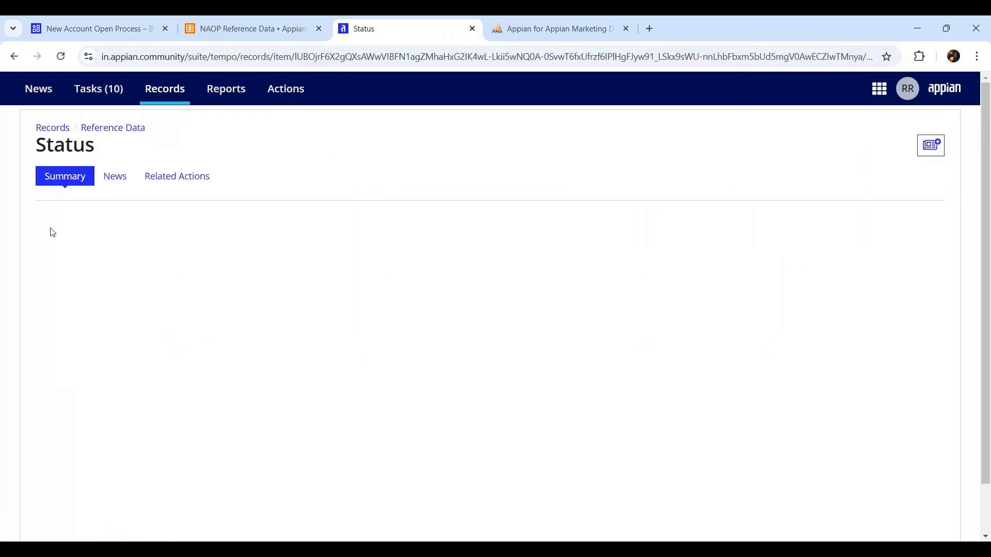
{"action": "left_click", "coordinate": [168, 183]}
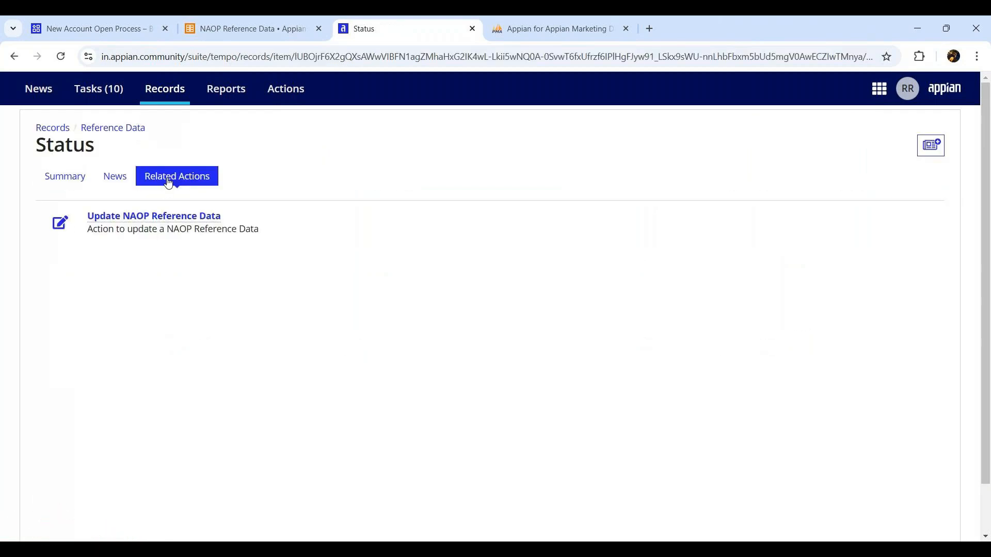
{"action": "left_click", "coordinate": [119, 216]}
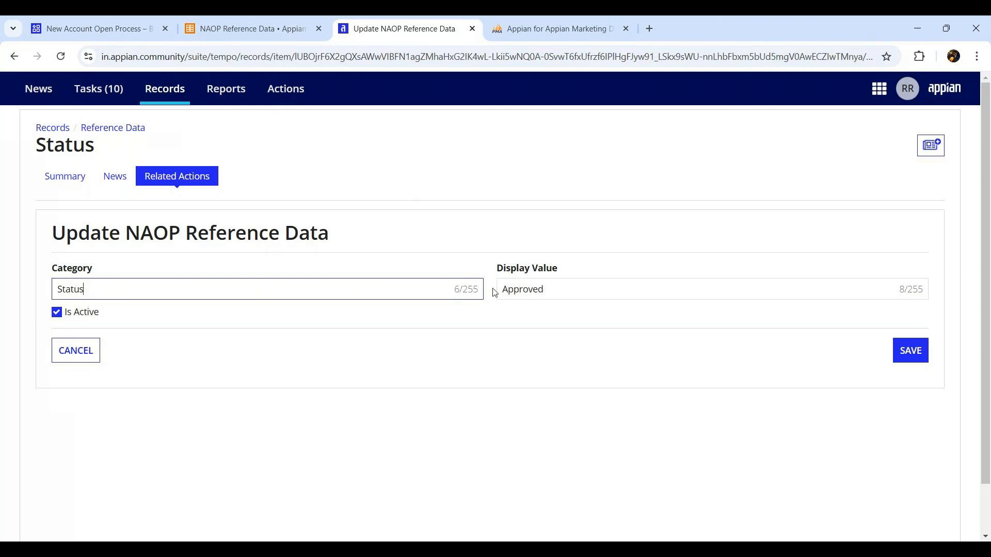
{"action": "left_click", "coordinate": [56, 313]}
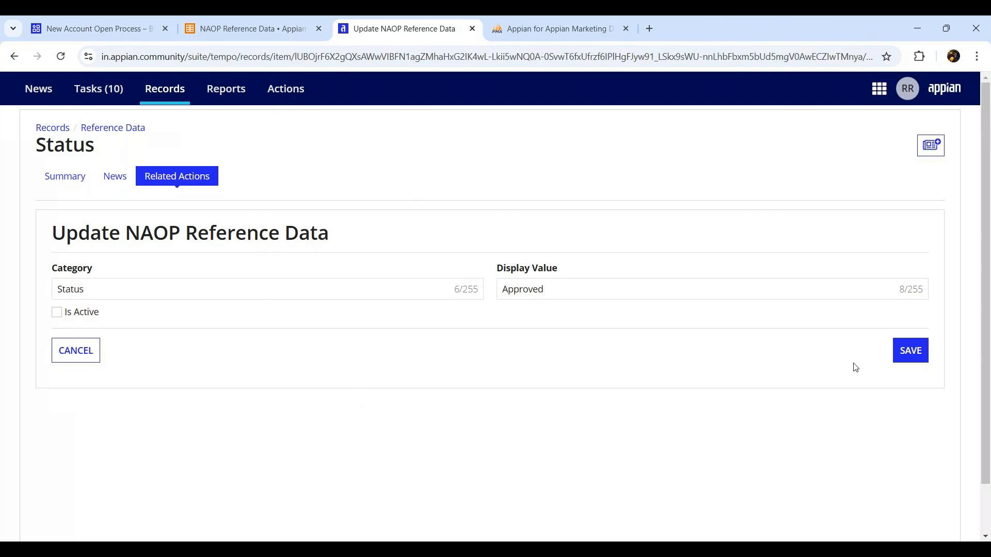
{"action": "left_click", "coordinate": [906, 349]}
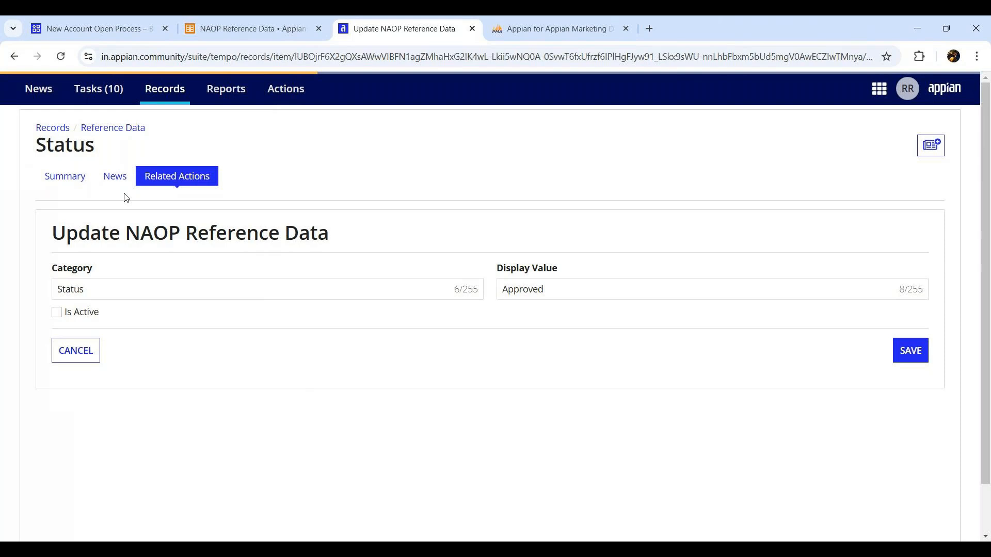
{"action": "left_click", "coordinate": [117, 129]}
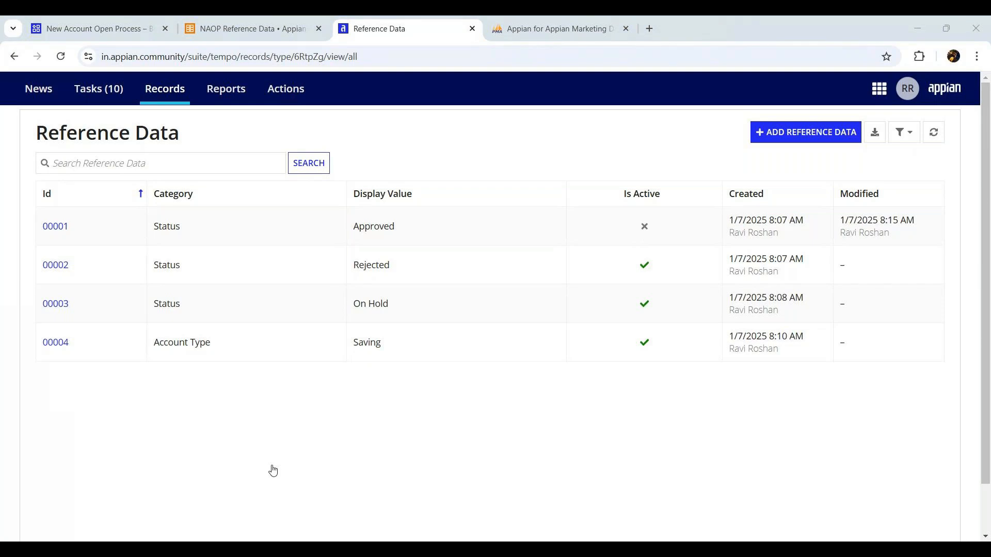
Step: Search the Reference Data list for "Approved", check the matching record, and clear the search term
{"action": "left_click_drag", "start_coordinate": [29, 129], "coordinate": [476, 320]}
{"action": "left_click", "coordinate": [635, 411]}
{"action": "left_click", "coordinate": [201, 165]}
{"action": "left_click", "coordinate": [123, 166]}
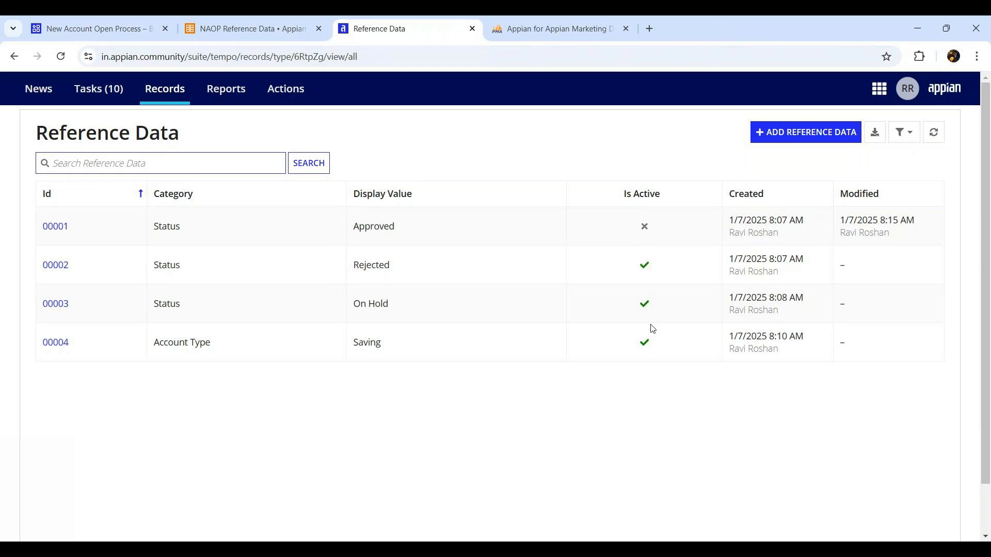
{"action": "type", "text": "Approved"}
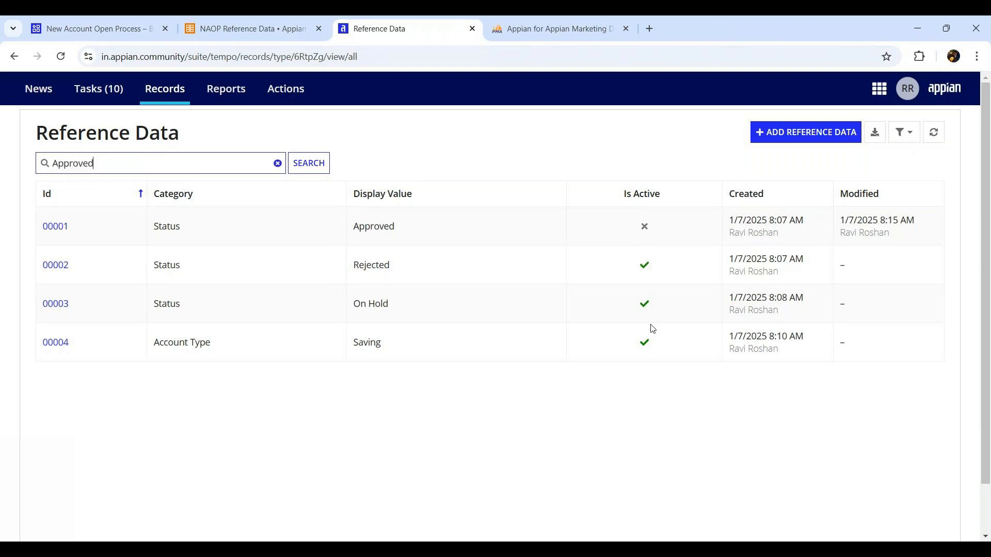
{"action": "key", "text": "Return"}
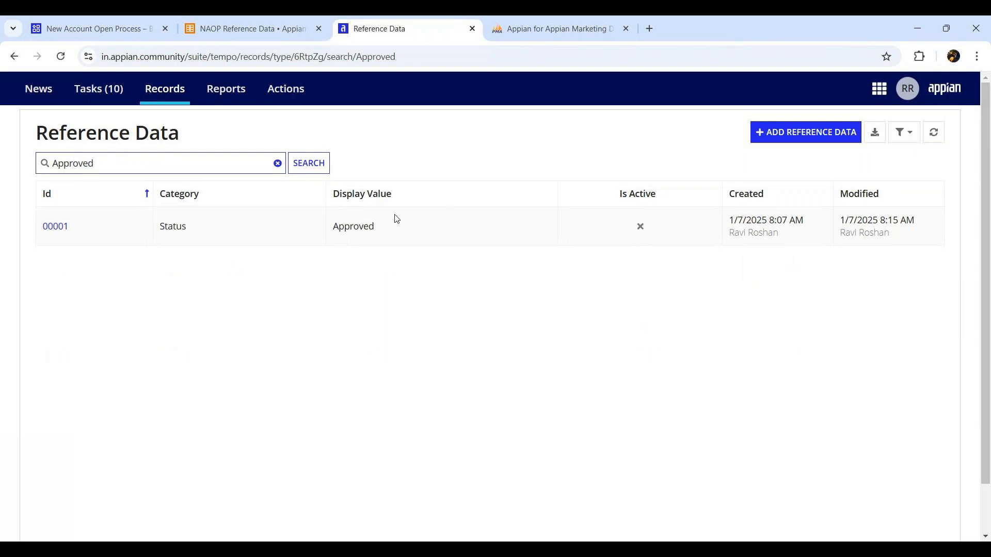
{"action": "left_click_drag", "start_coordinate": [350, 226], "coordinate": [577, 236]}
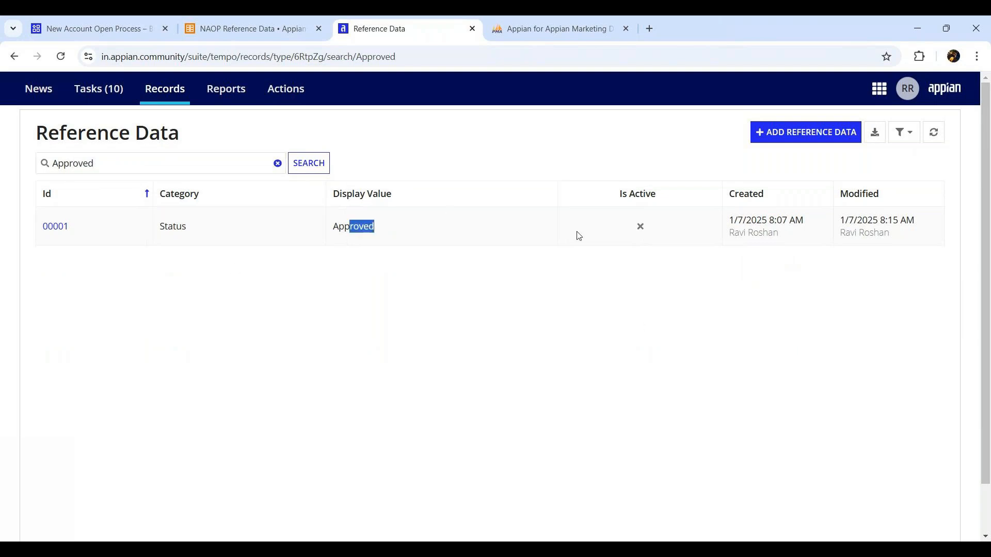
{"action": "left_click", "coordinate": [278, 164]}
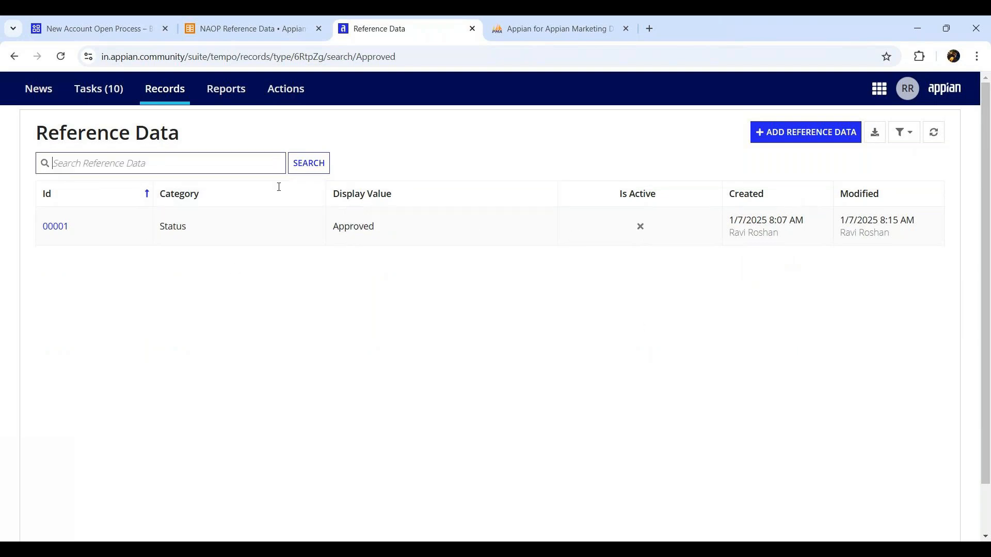
Step: Search the Reference Data list by ID, first for 4 and then for 00004, and reset the search
{"action": "left_click", "coordinate": [183, 166]}
{"action": "type", "text": "4"}
{"action": "key", "text": "Return"}
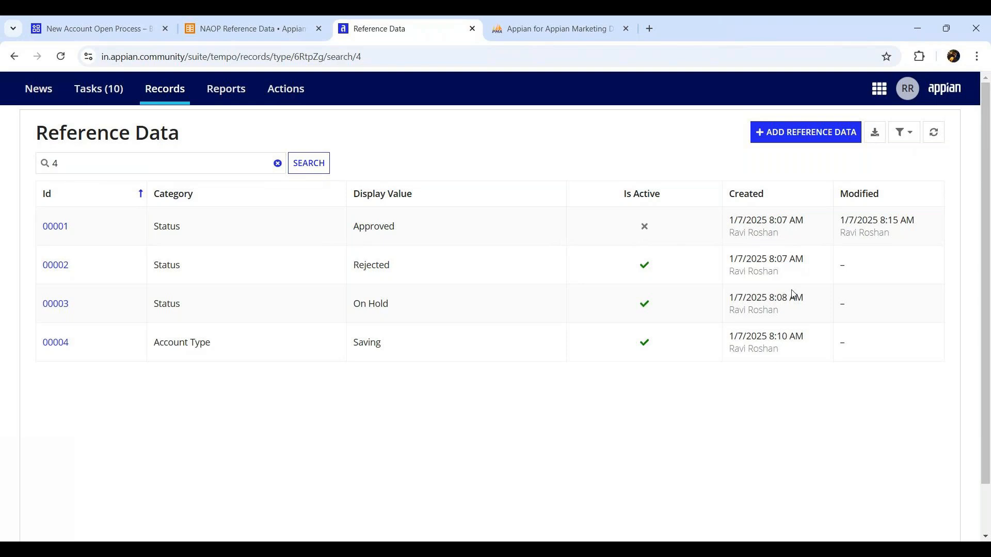
{"action": "left_click", "coordinate": [54, 163]}
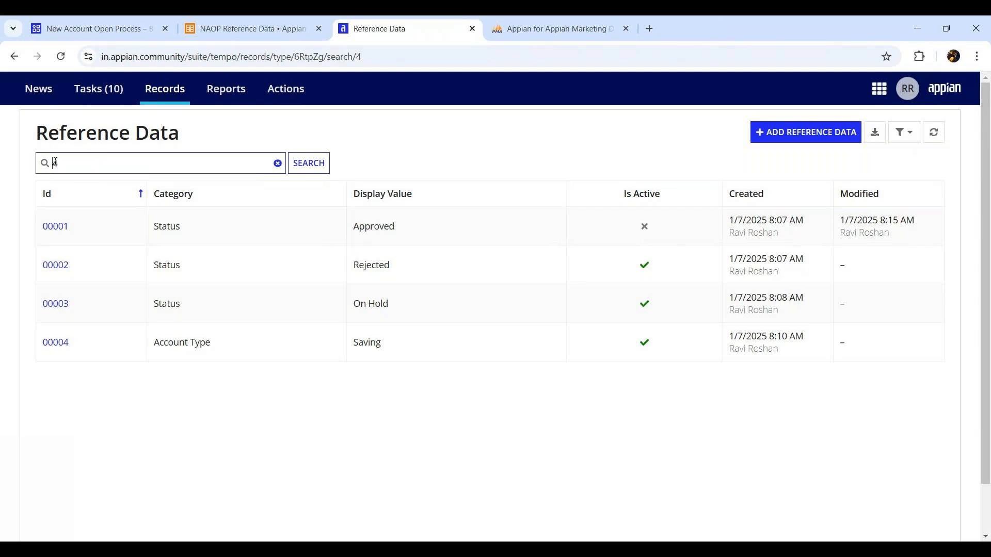
{"action": "type", "text": "0000"}
{"action": "left_click", "coordinate": [309, 164]}
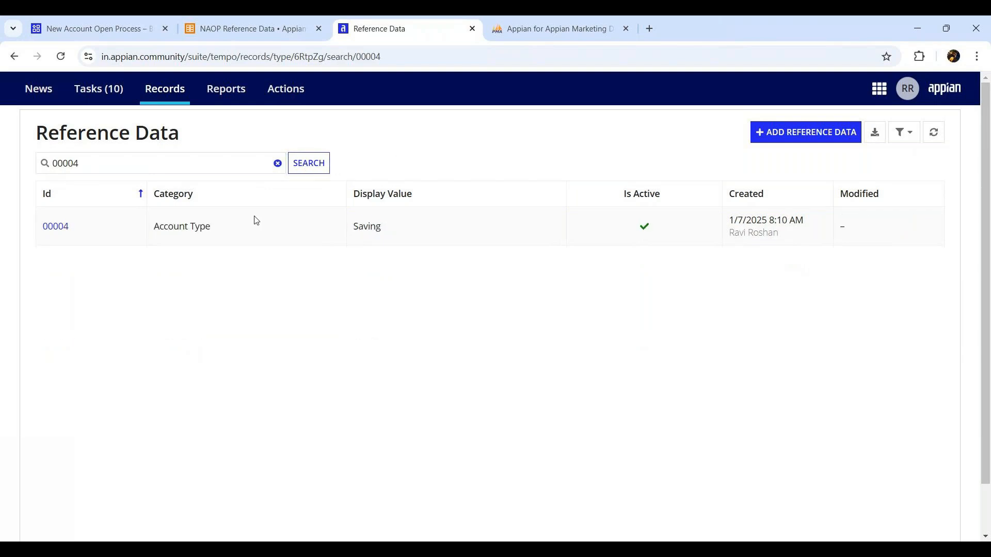
{"action": "left_click", "coordinate": [277, 163]}
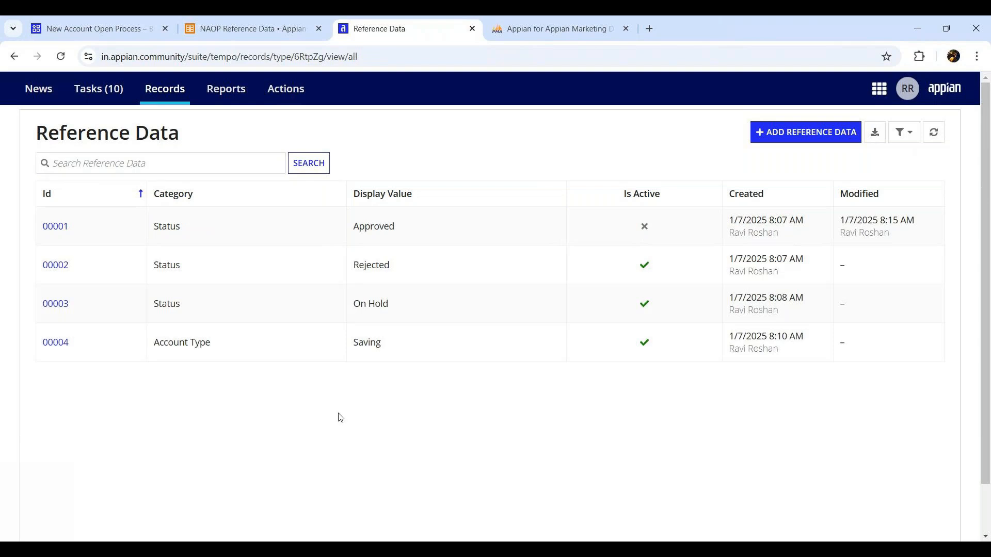
Step: Export the Reference Data list to Excel and review the exported record rows in the workbook
{"action": "left_click", "coordinate": [874, 136]}
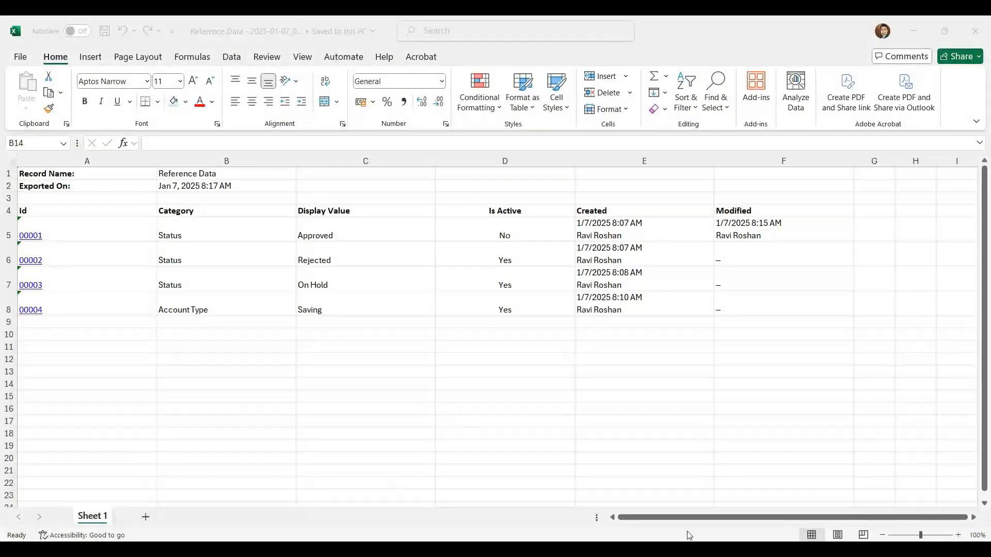
{"action": "left_click", "coordinate": [724, 509]}
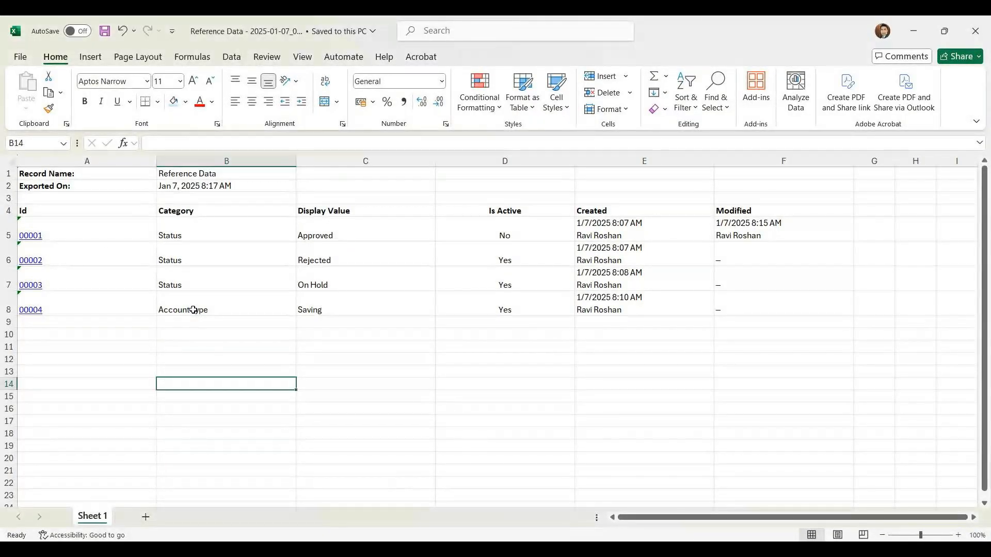
{"action": "left_click_drag", "start_coordinate": [759, 332], "coordinate": [186, 261]}
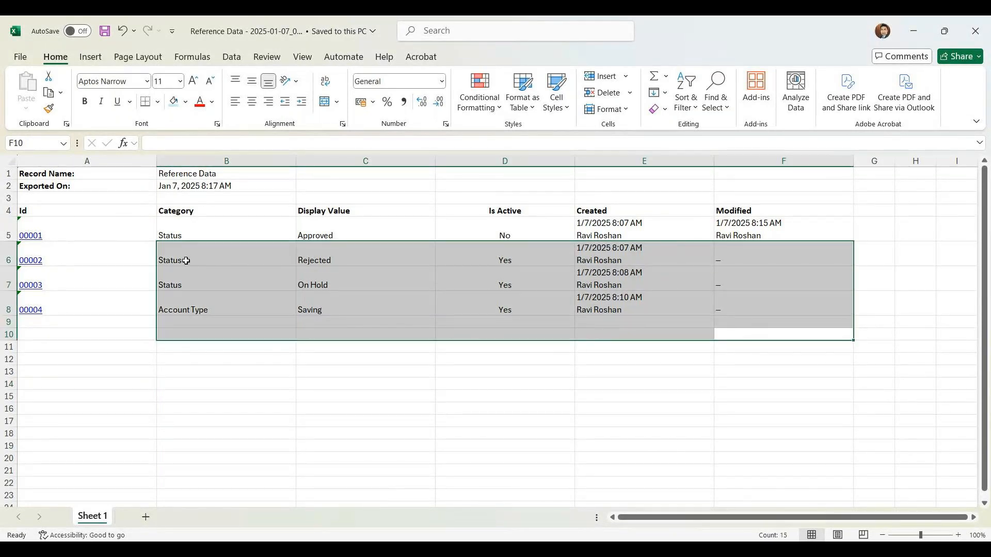
{"action": "left_click", "coordinate": [447, 432]}
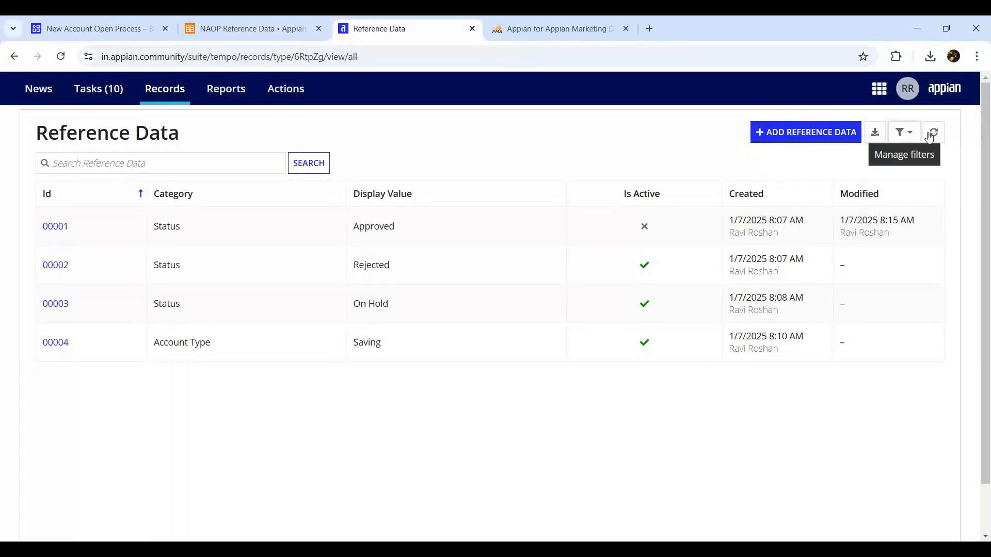
Step: Search the Reference Data list for "Status" and save the search as a default filter named Status
{"action": "left_click", "coordinate": [237, 161]}
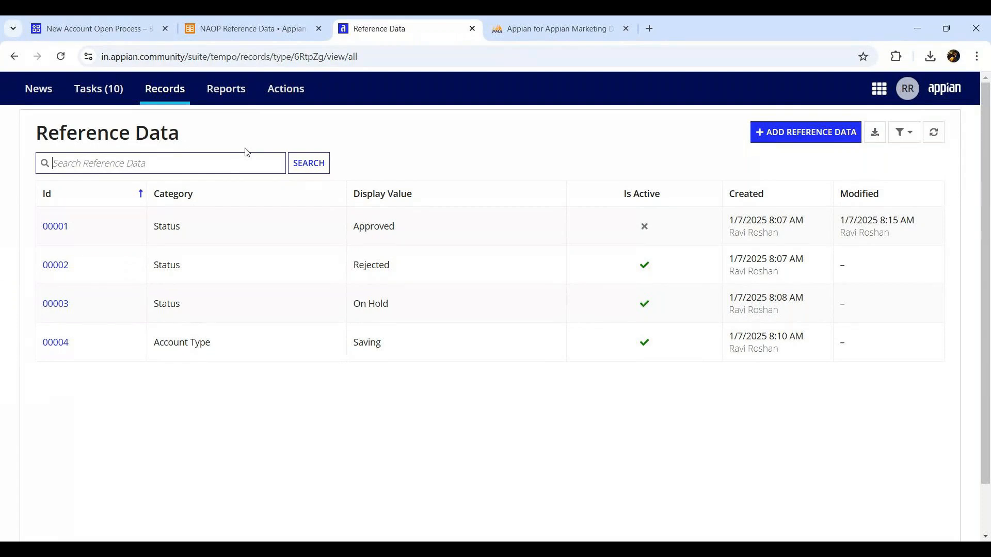
{"action": "type", "text": "Status"}
{"action": "left_click", "coordinate": [323, 164]}
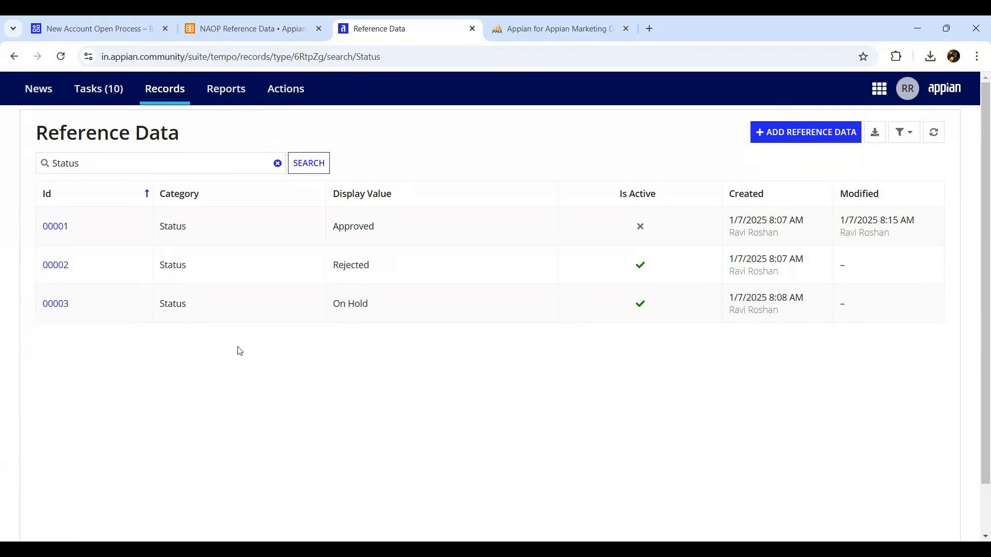
{"action": "left_click", "coordinate": [902, 134]}
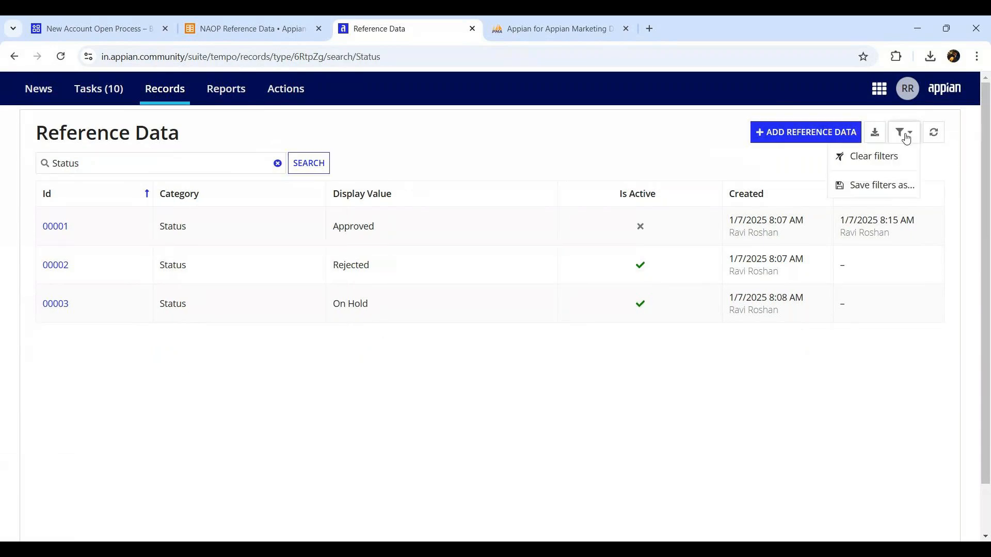
{"action": "left_click", "coordinate": [881, 185]}
{"action": "type", "text": "Status"}
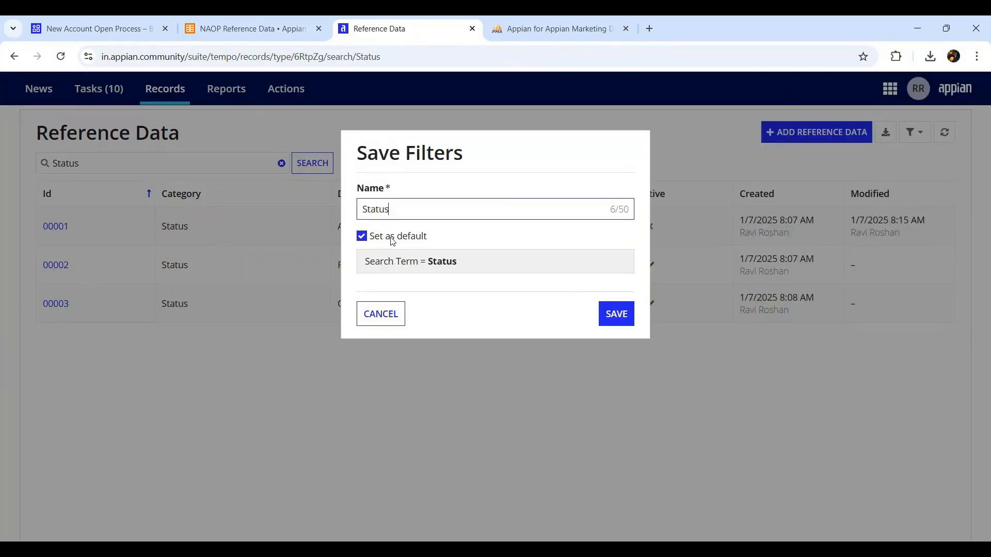
{"action": "left_click", "coordinate": [622, 317]}
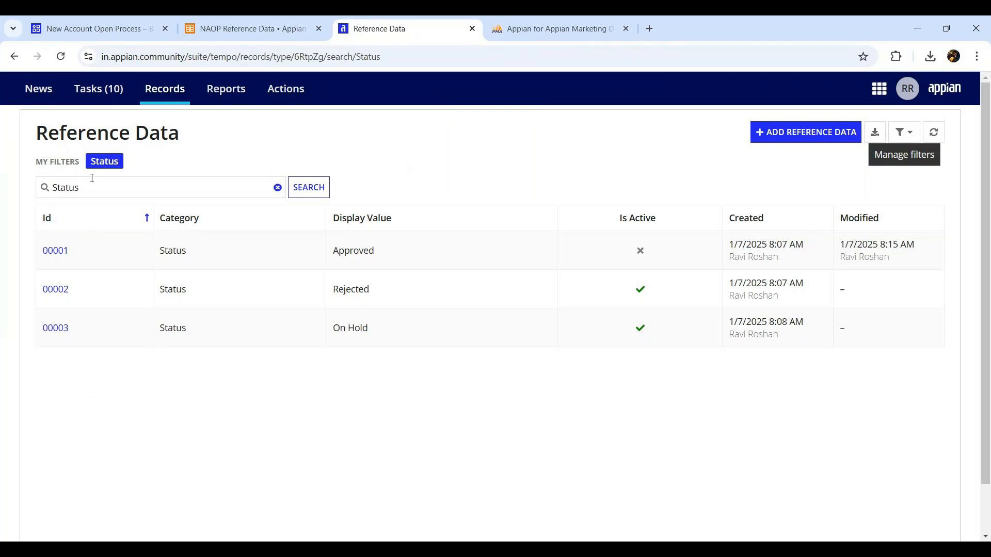
Step: Clear the search, reapply the saved Status filter, and open the summary of record 00001
{"action": "left_click", "coordinate": [278, 187]}
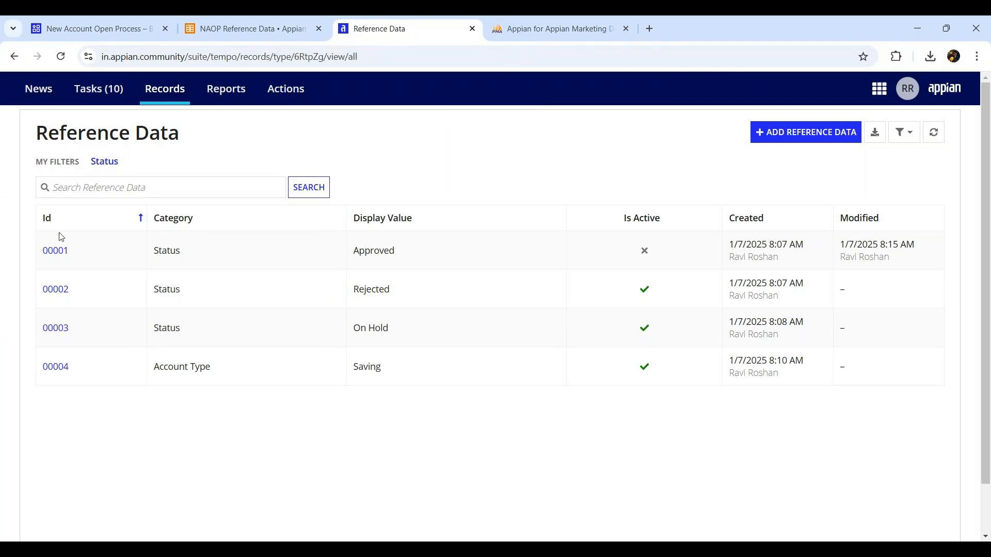
{"action": "left_click", "coordinate": [105, 162]}
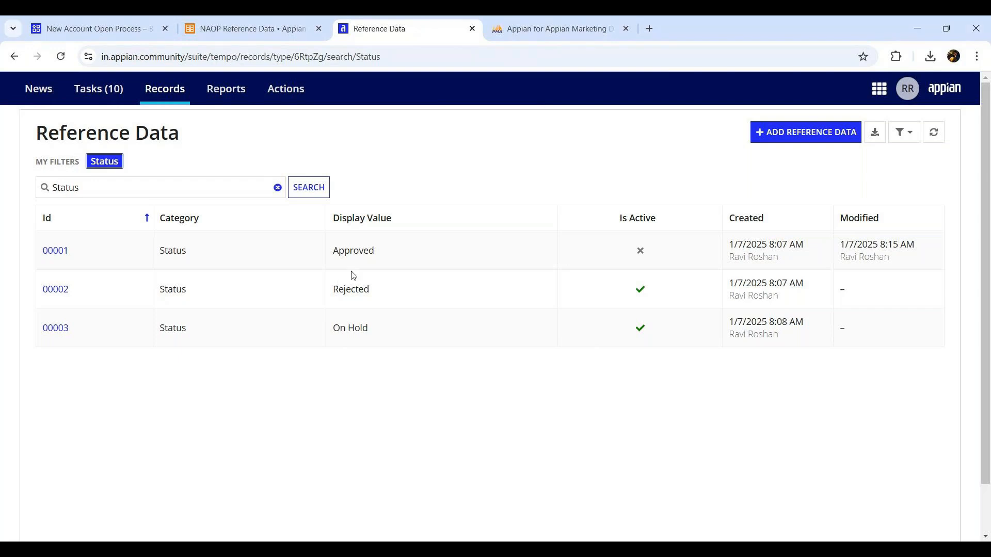
{"action": "left_click", "coordinate": [58, 255]}
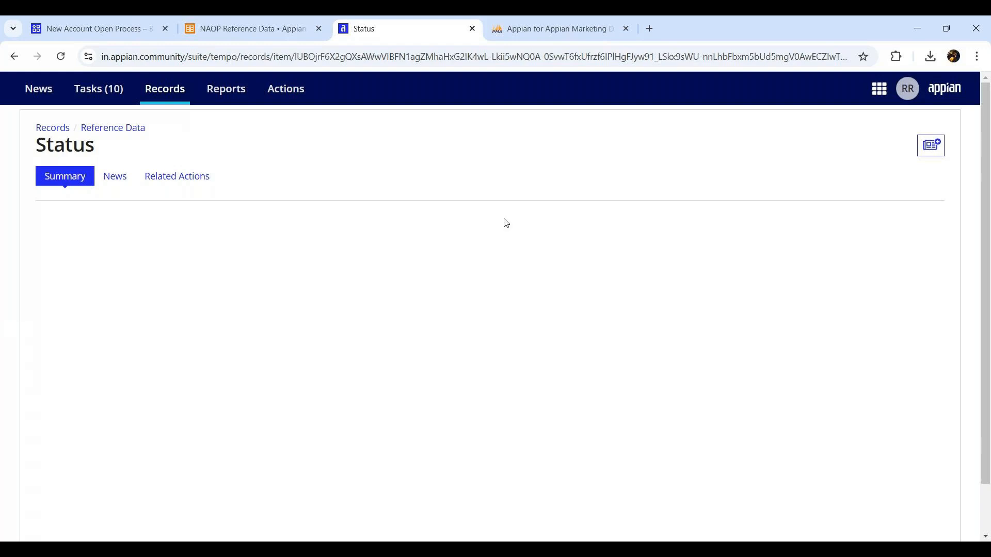
Step: Configure a generated record view named Summary for NAOP Reference Data, using all its fields and the New Account Open Process application
{"action": "left_click", "coordinate": [233, 16]}
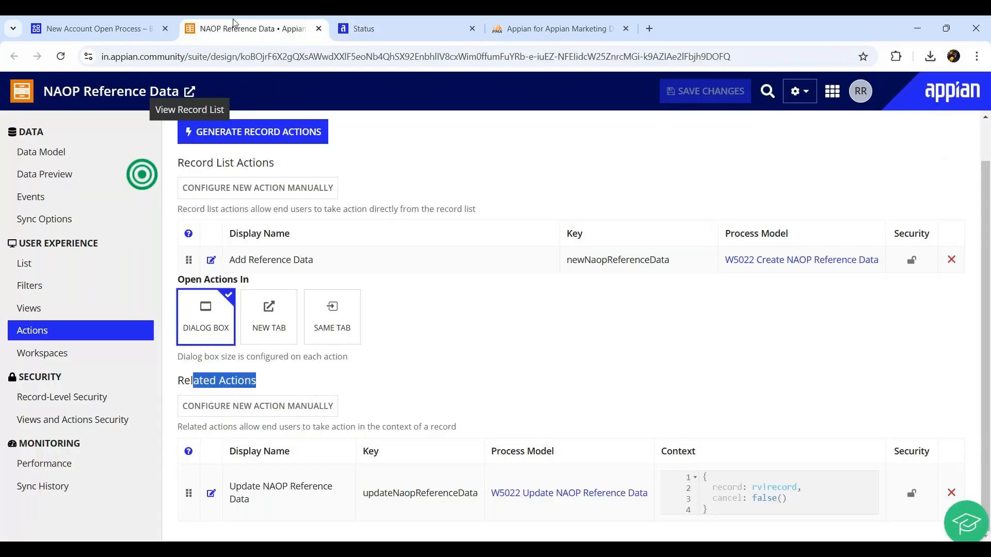
{"action": "left_click", "coordinate": [61, 314]}
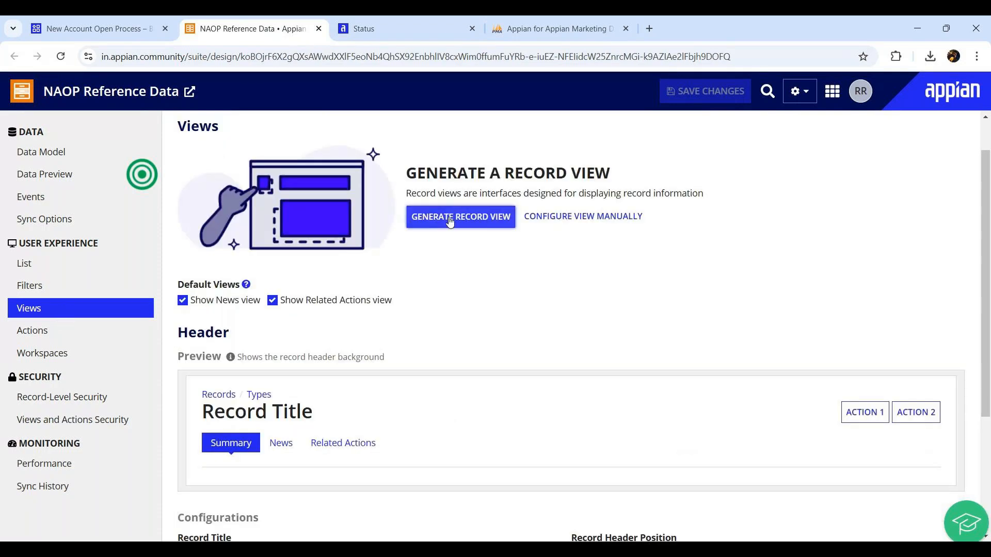
{"action": "left_click", "coordinate": [450, 222]}
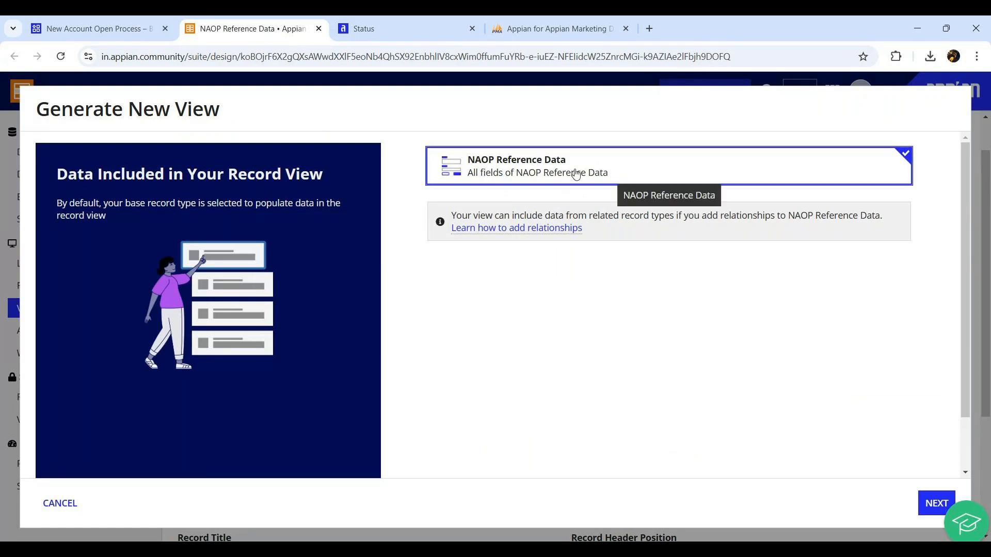
{"action": "left_click", "coordinate": [931, 503]}
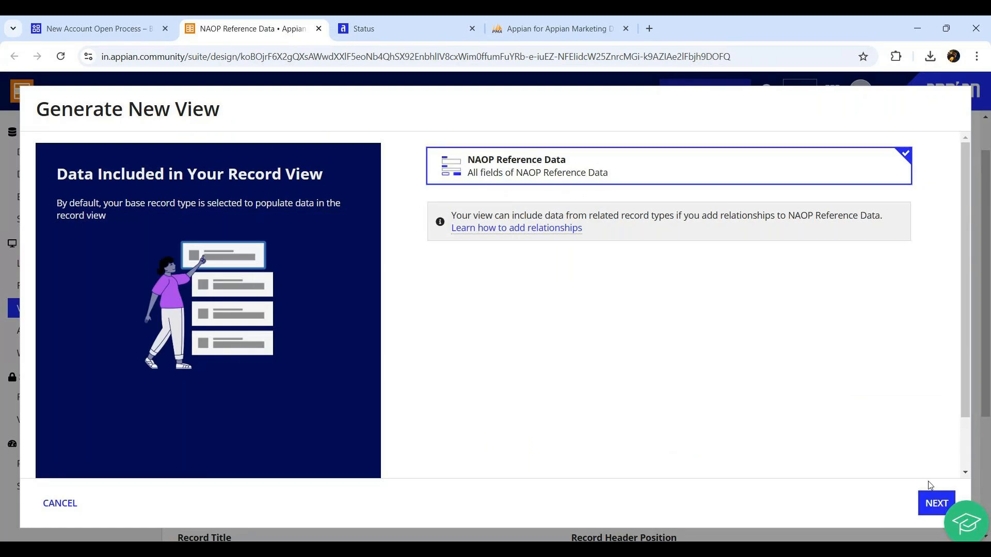
{"action": "double_click", "coordinate": [497, 179]}
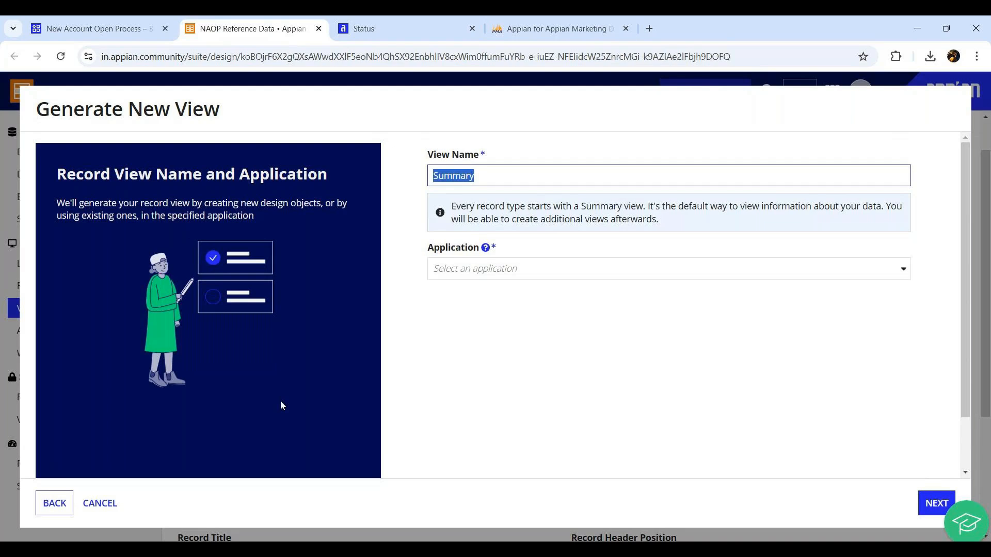
{"action": "left_click", "coordinate": [853, 268]}
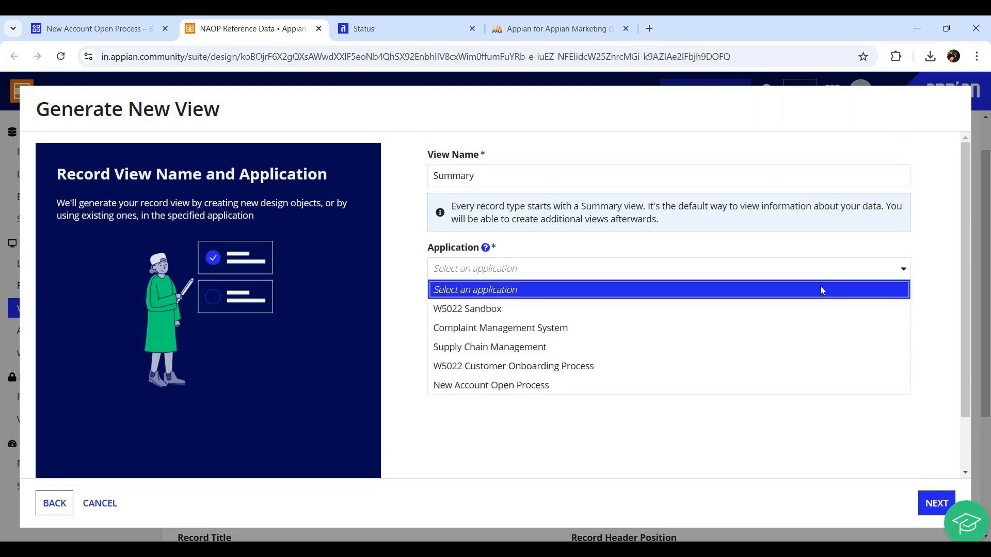
{"action": "left_click", "coordinate": [511, 385]}
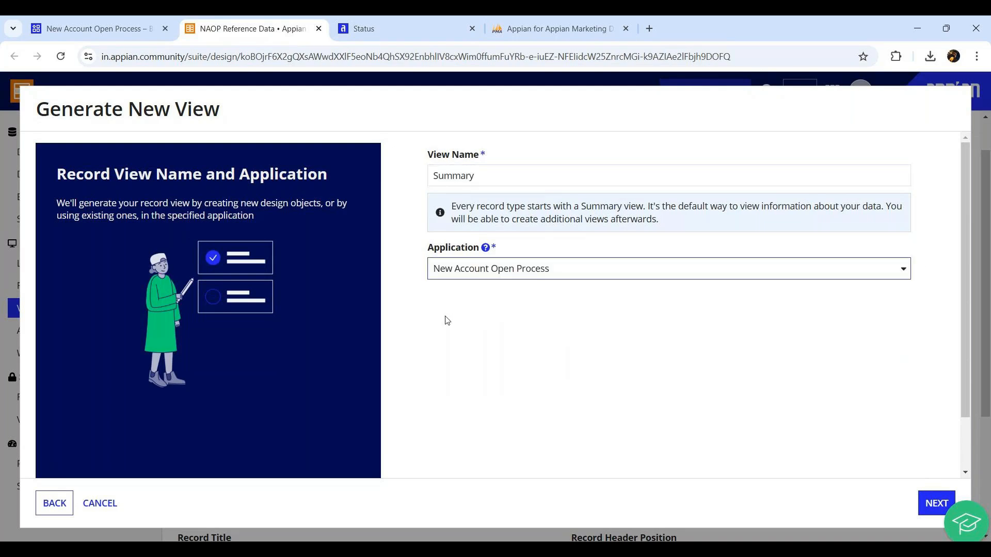
{"action": "left_click", "coordinate": [940, 508]}
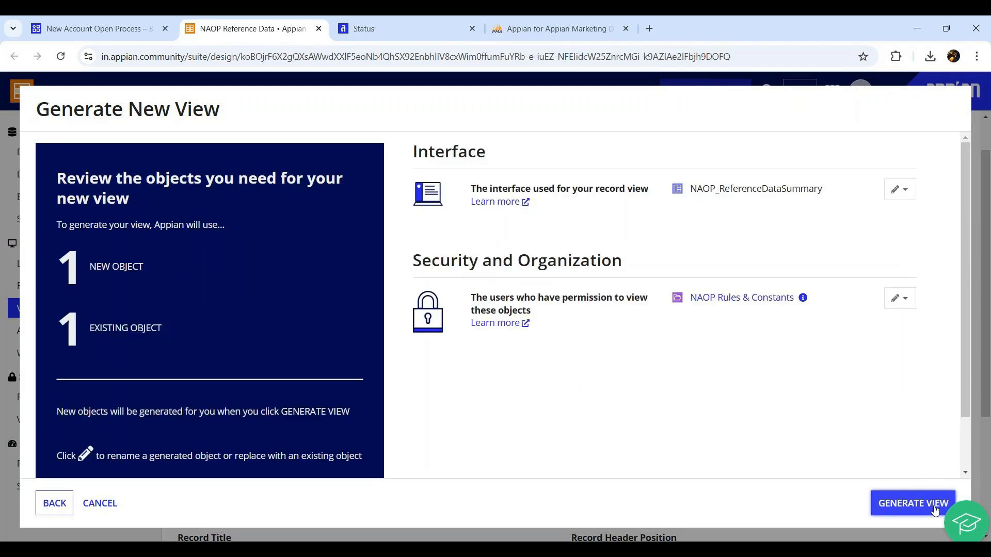
Step: Review the objects for the new view, generate it with the NAOP_ReferenceDataSummary interface, and save the record type changes
{"action": "left_click_drag", "start_coordinate": [577, 189], "coordinate": [714, 204]}
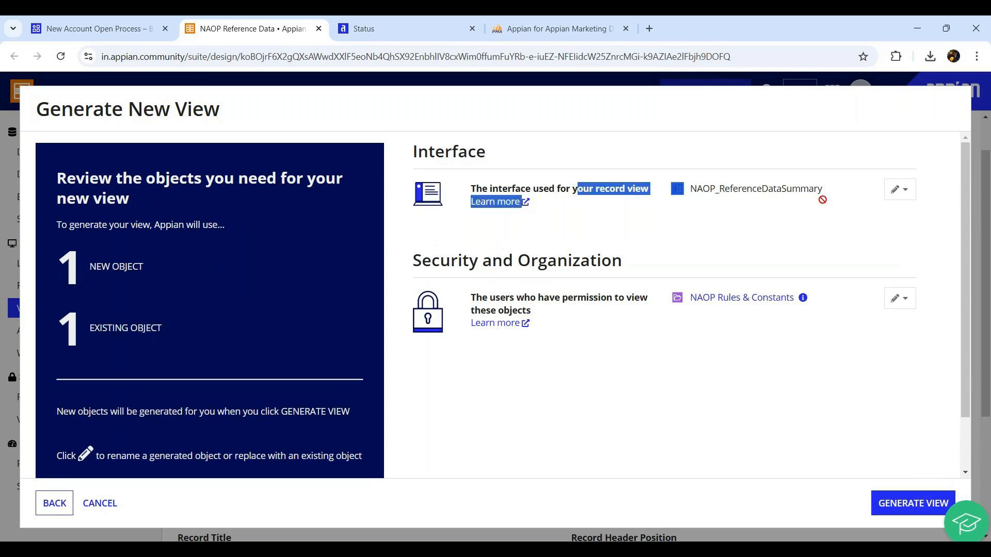
{"action": "left_click", "coordinate": [766, 332]}
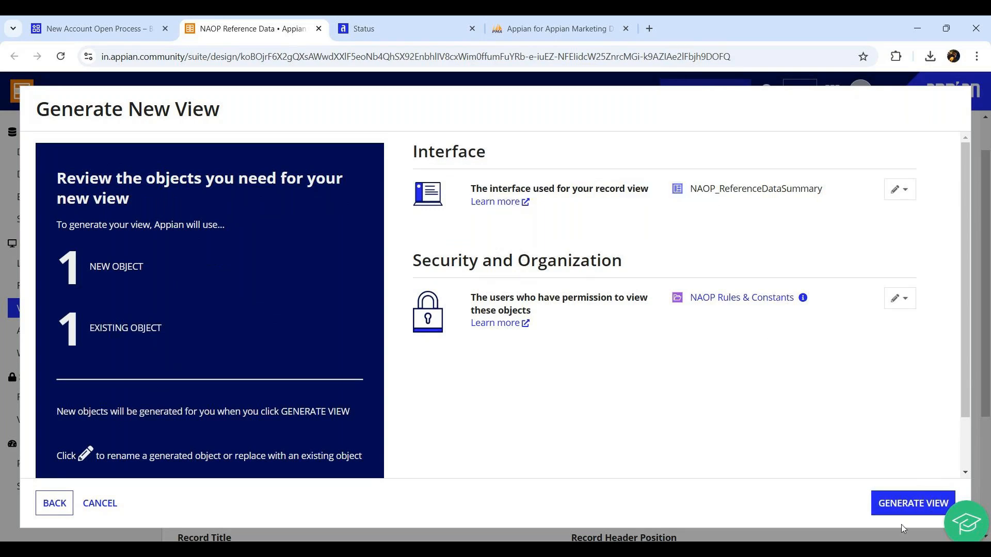
{"action": "left_click", "coordinate": [901, 502]}
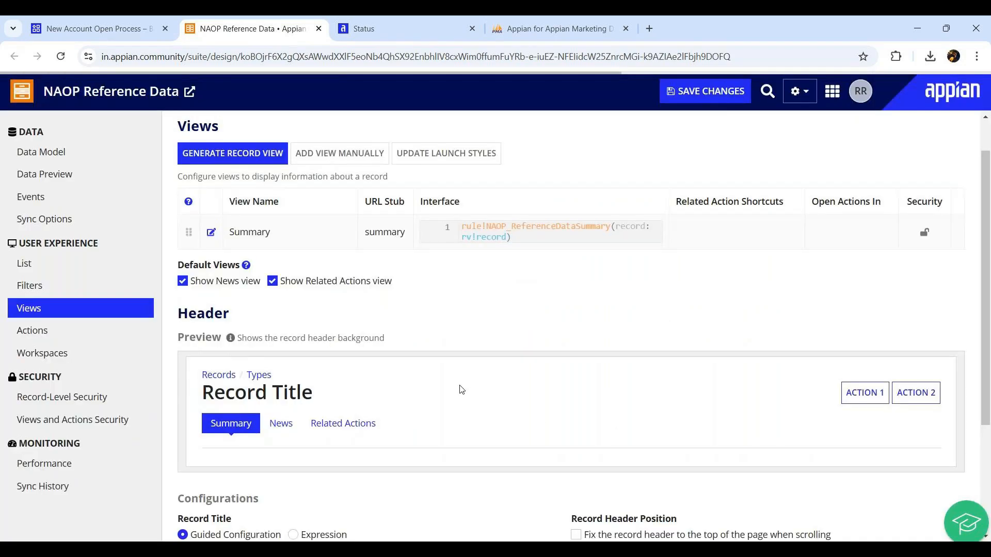
{"action": "left_click", "coordinate": [712, 93]}
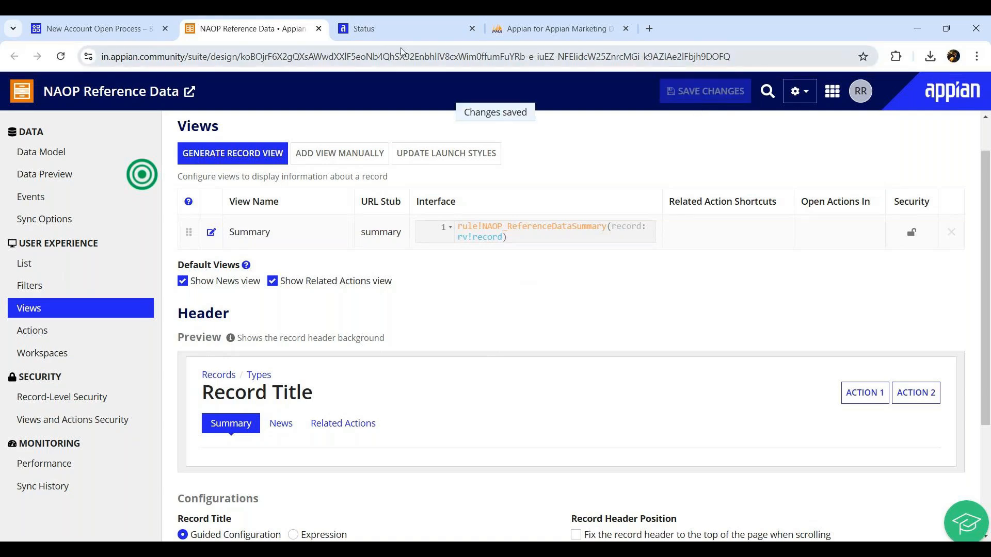
Step: Review the fields on the Status record's summary, and refresh the object list of the New Account Open Process application
{"action": "left_click", "coordinate": [382, 30]}
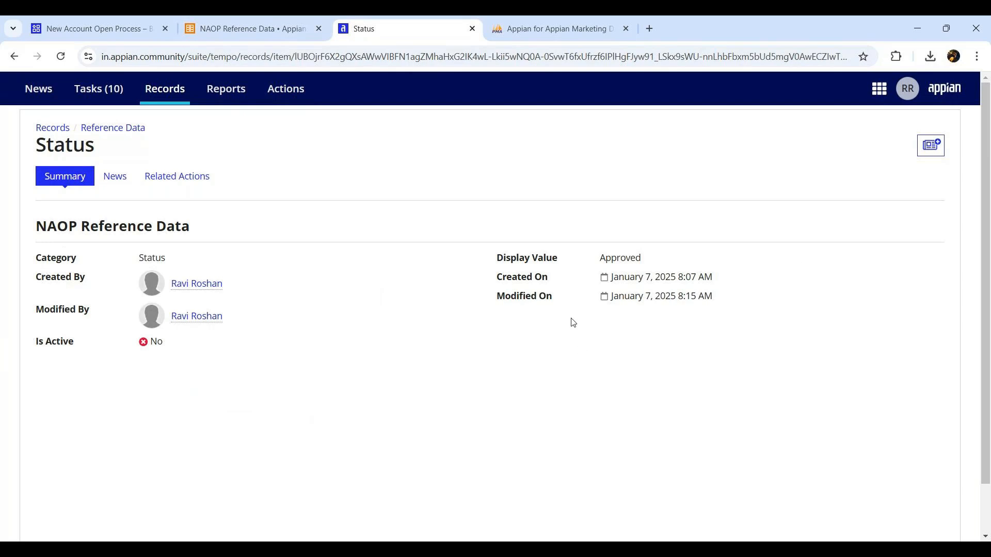
{"action": "left_click_drag", "start_coordinate": [33, 256], "coordinate": [122, 268]}
{"action": "left_click_drag", "start_coordinate": [226, 271], "coordinate": [506, 341]}
{"action": "left_click", "coordinate": [455, 352]}
{"action": "left_click_drag", "start_coordinate": [495, 285], "coordinate": [767, 310]}
{"action": "left_click", "coordinate": [720, 329]}
{"action": "left_click", "coordinate": [110, 25]}
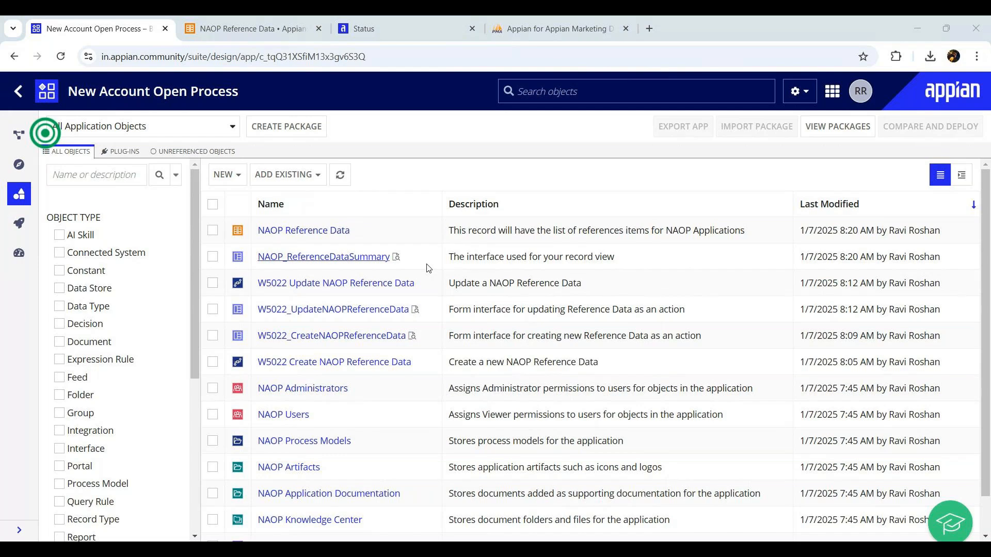
{"action": "left_click", "coordinate": [340, 174]}
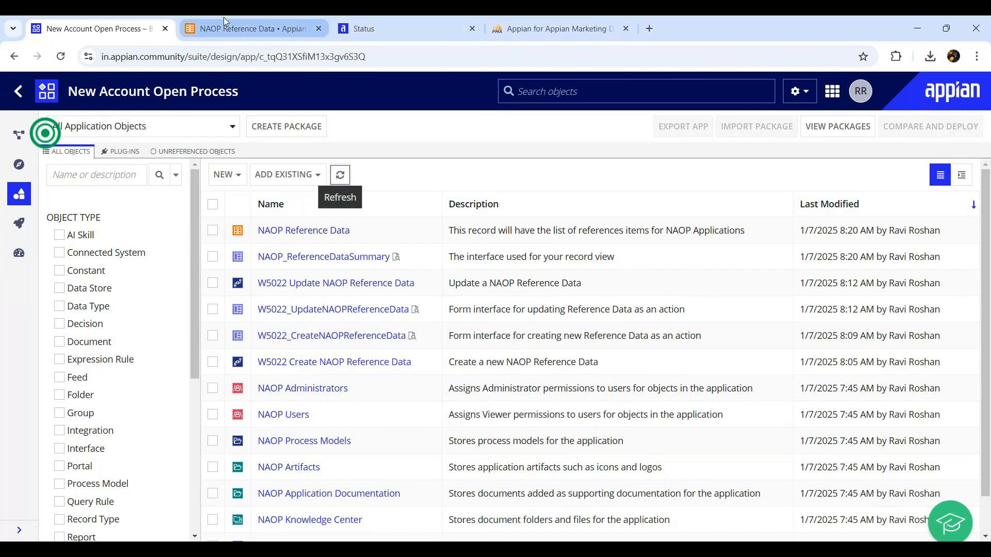